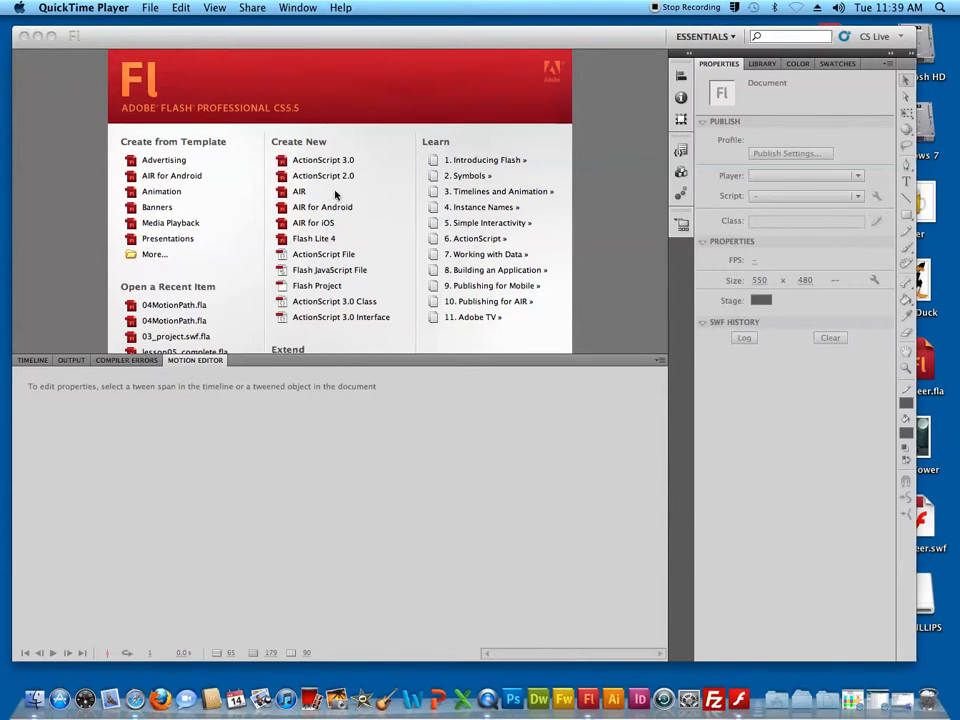
Create a new ActionScript 3.0 document, enlarge the stage area and show the timeline
left_click(320, 160)
left_click(320, 160)
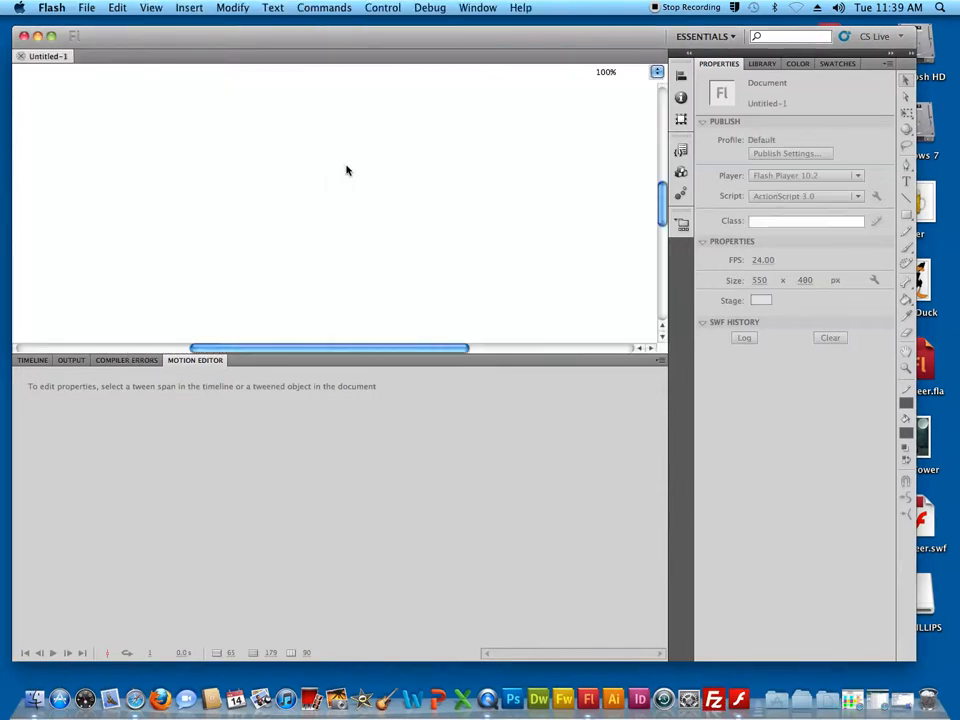
left_click_drag(521, 353, 216, 493)
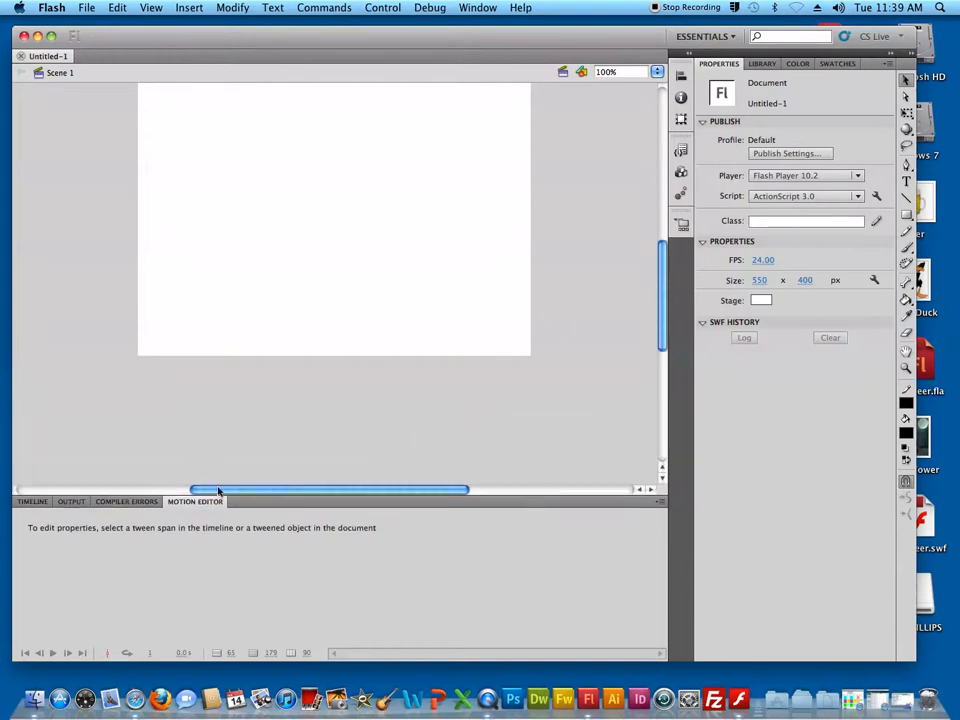
left_click(33, 501)
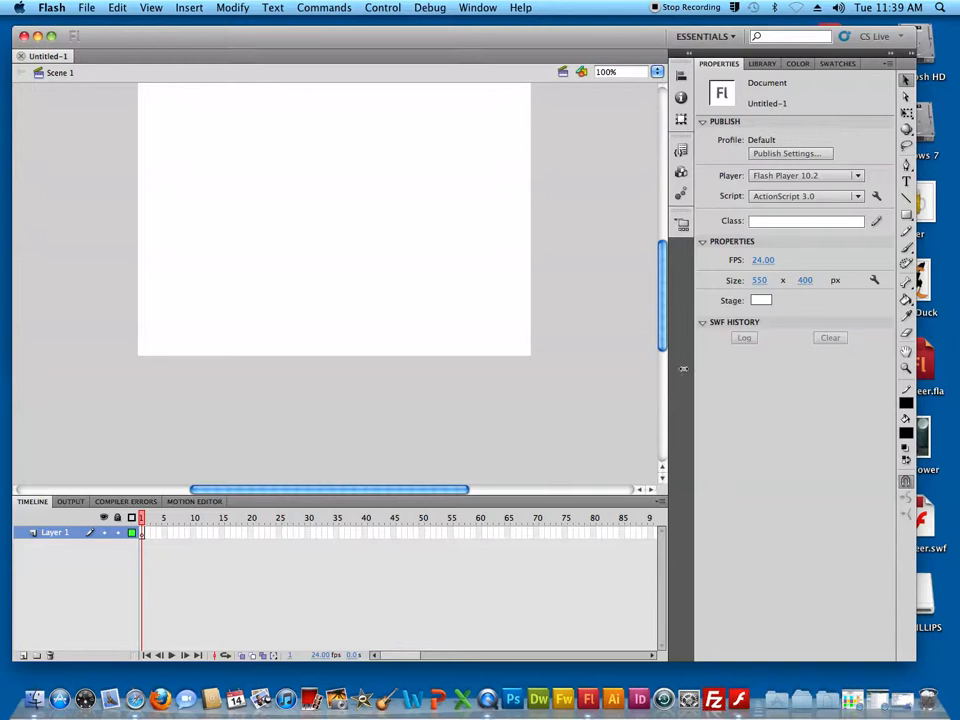
mouse_move(332, 36)
left_mouse_down()
mouse_move(349, 40)
mouse_move(322, 37)
left_mouse_up()
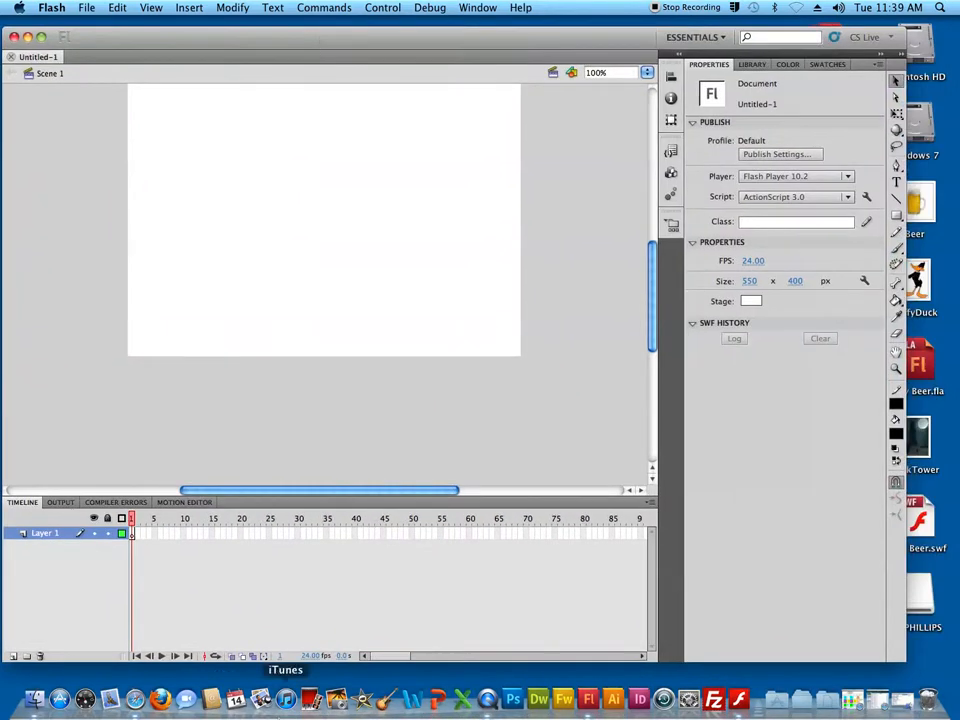
Switch to Safari and search Google Images for "heart jpg"
left_click(136, 702)
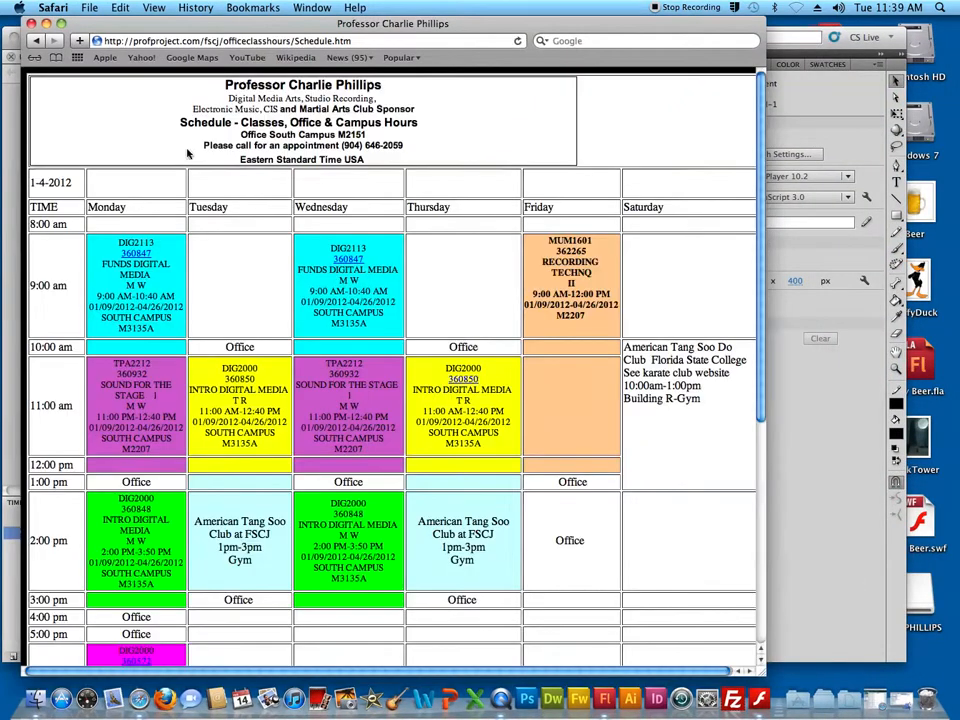
left_click(350, 41)
left_click_drag(351, 41, 291, 41)
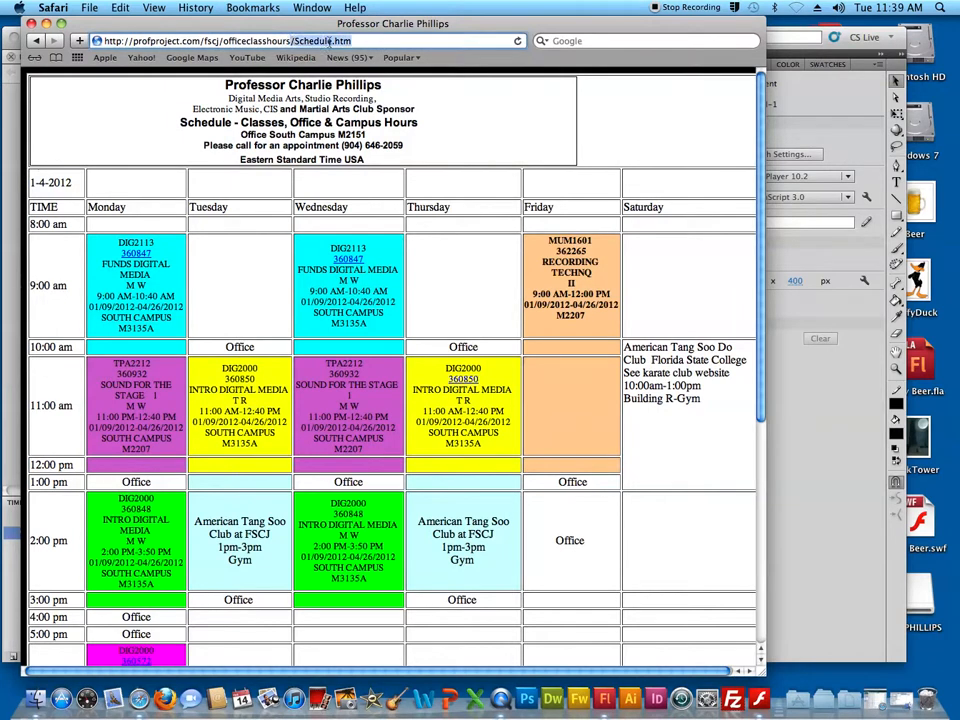
left_click(571, 41)
type("he")
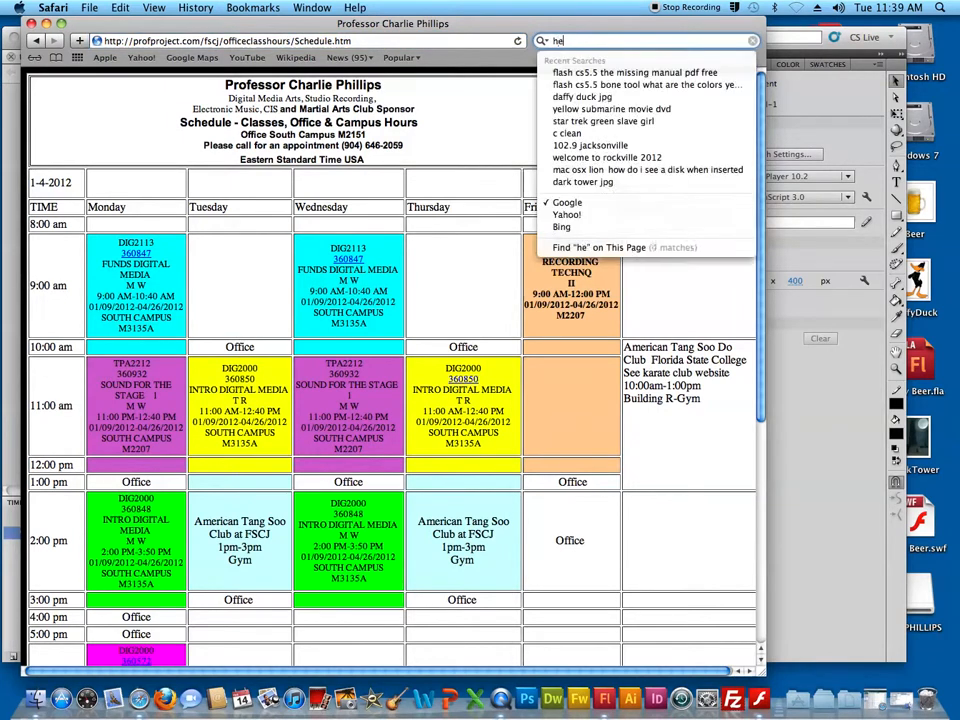
type("art")
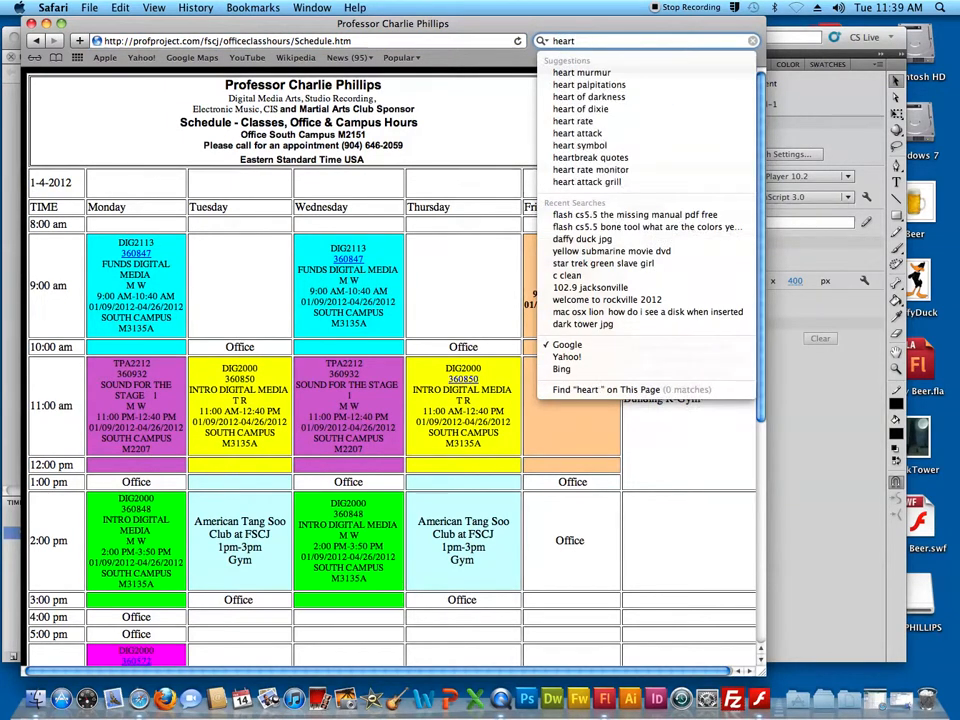
type(" jpg")
key("Return")
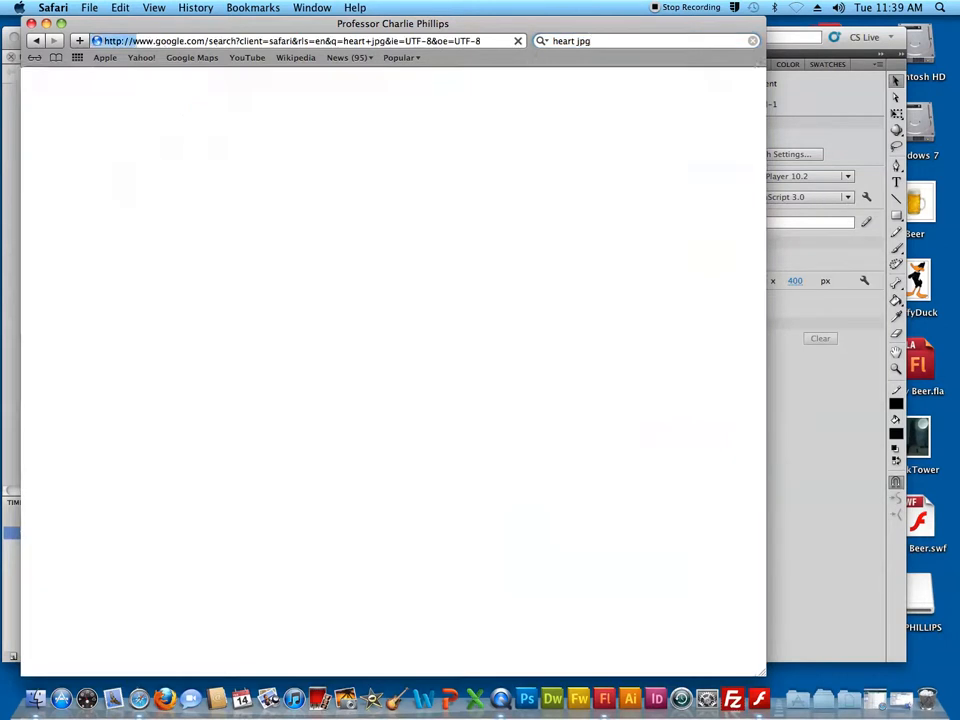
left_click(113, 78)
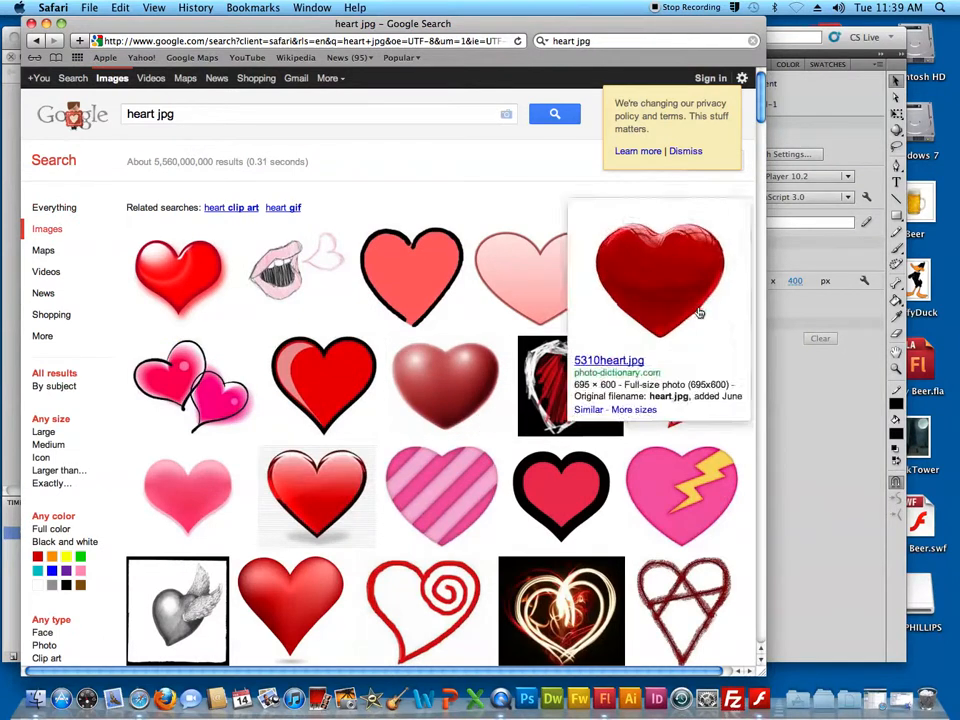
mouse_move(694, 272)
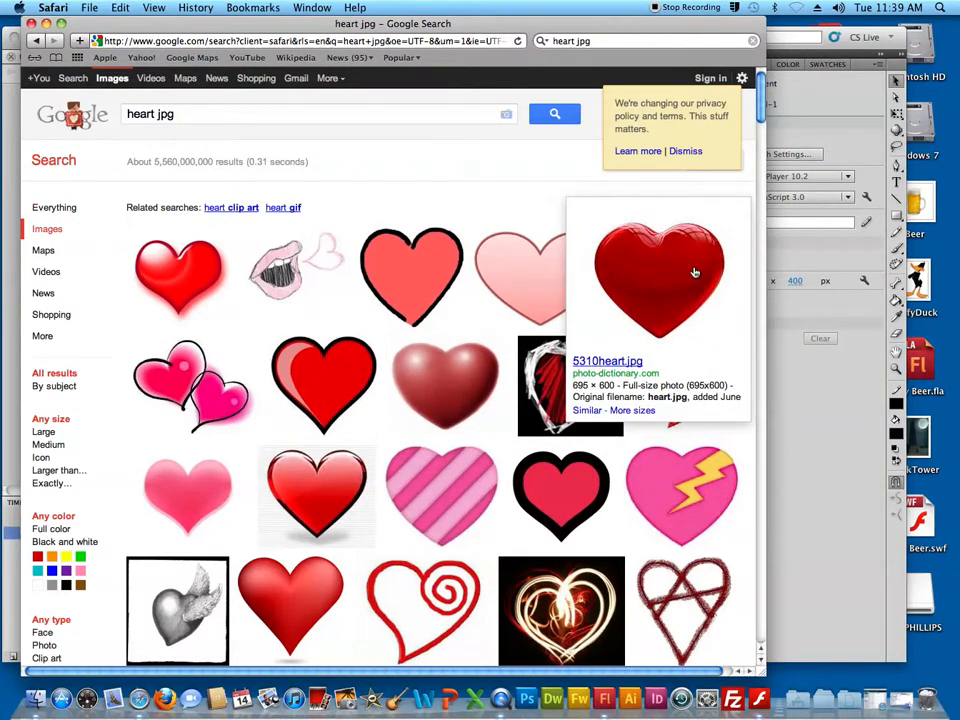
mouse_move(185, 283)
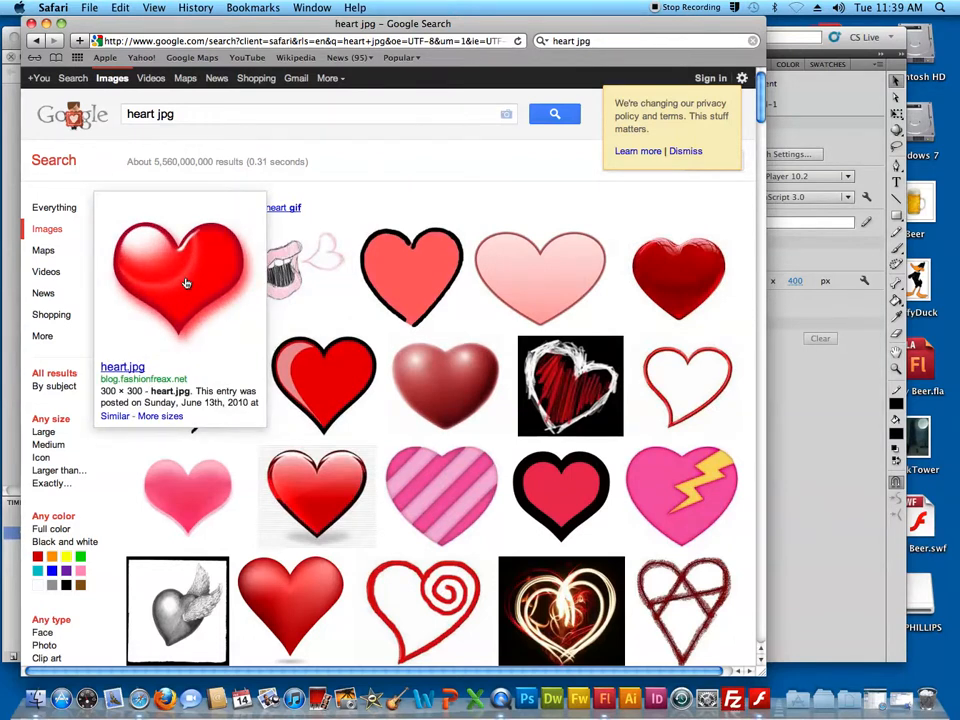
mouse_move(288, 622)
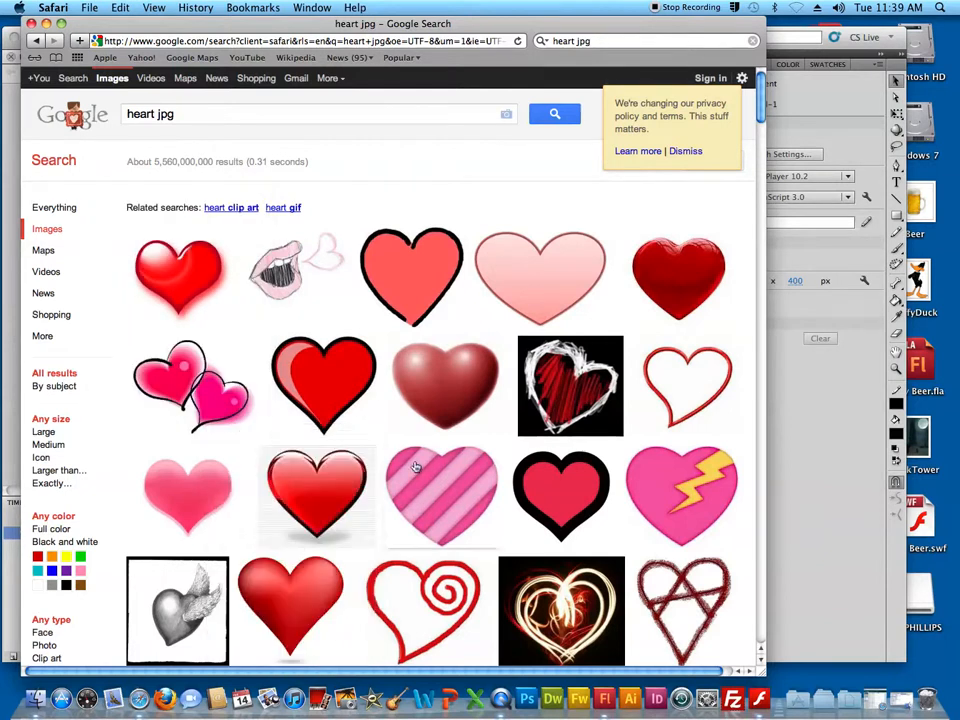
right_click(287, 540)
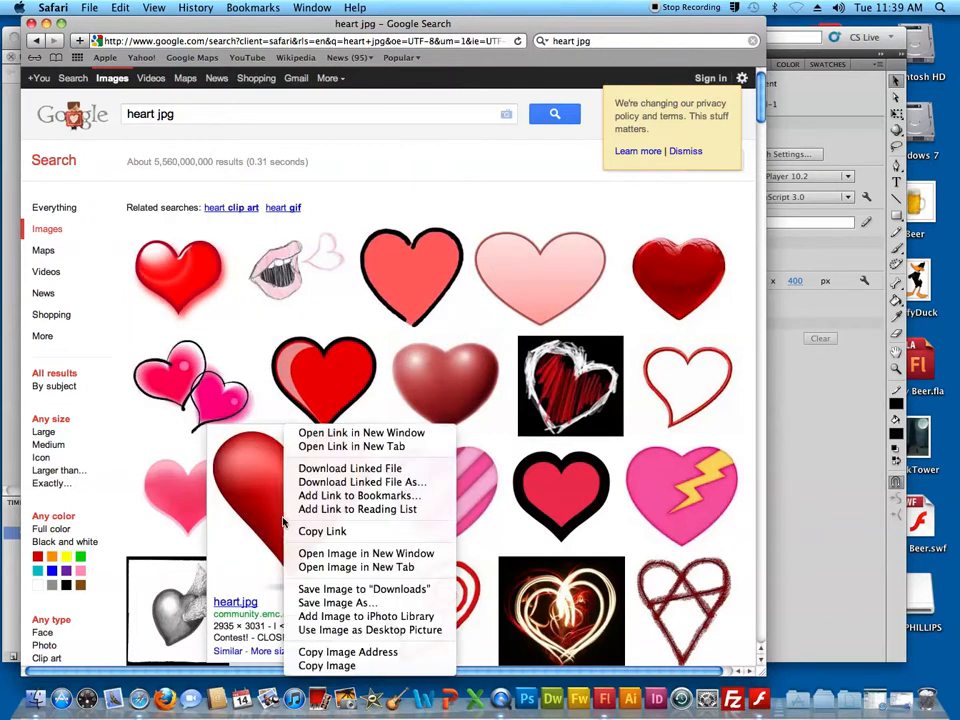
left_click(365, 483)
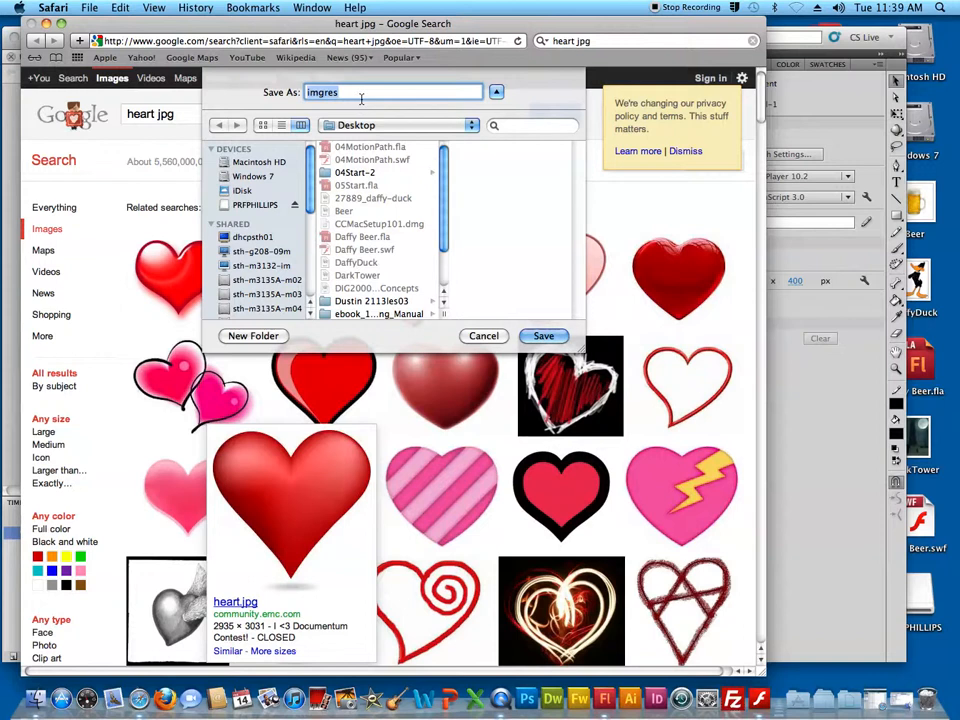
left_click(484, 336)
right_click(292, 496)
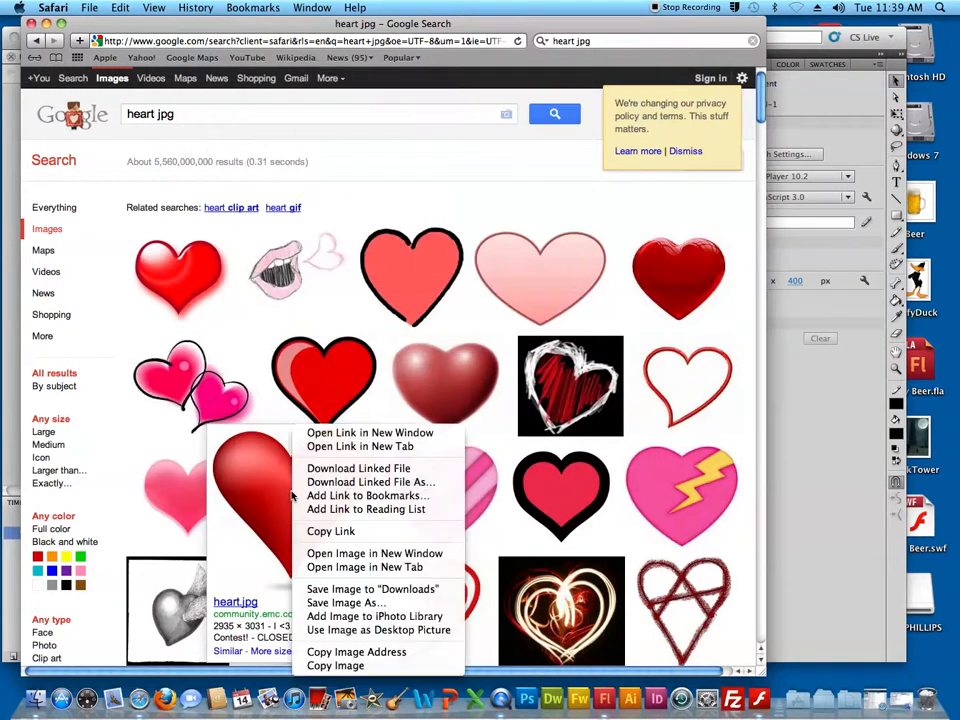
left_click(380, 487)
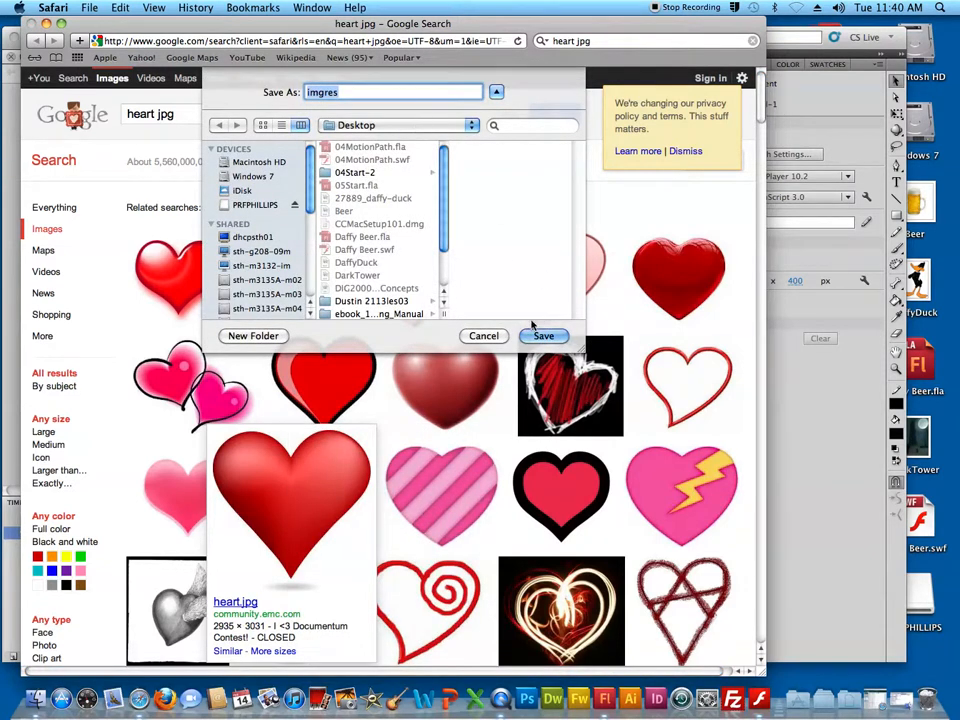
left_click(484, 337)
Open the glossy red heart image result, save it to the Desktop as heart.jpg and close the browser window
left_click(318, 459)
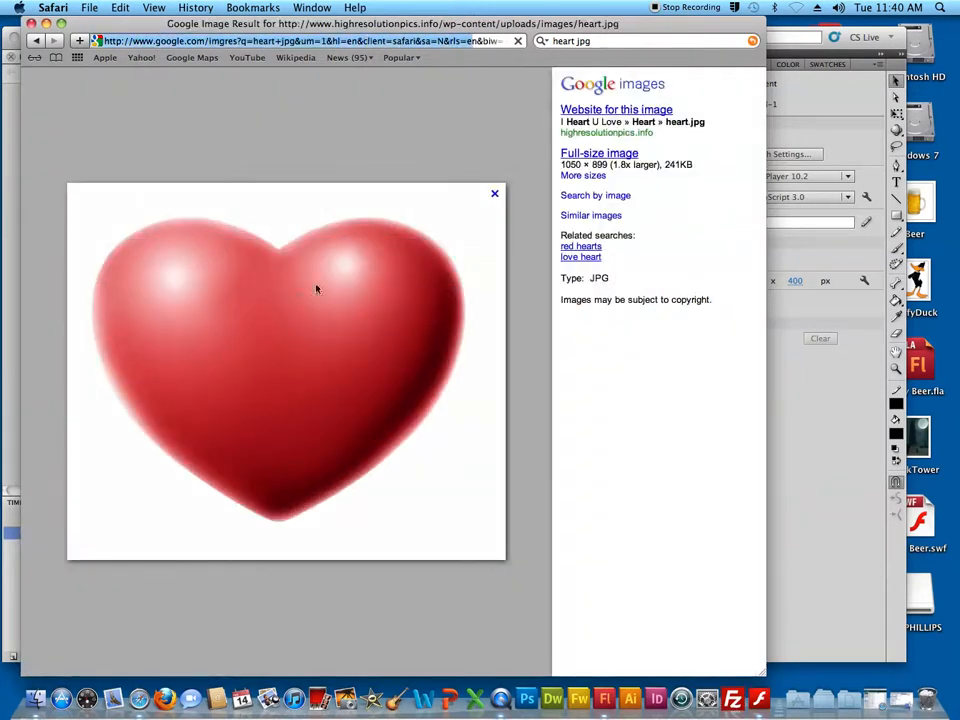
right_click(272, 288)
left_click(321, 345)
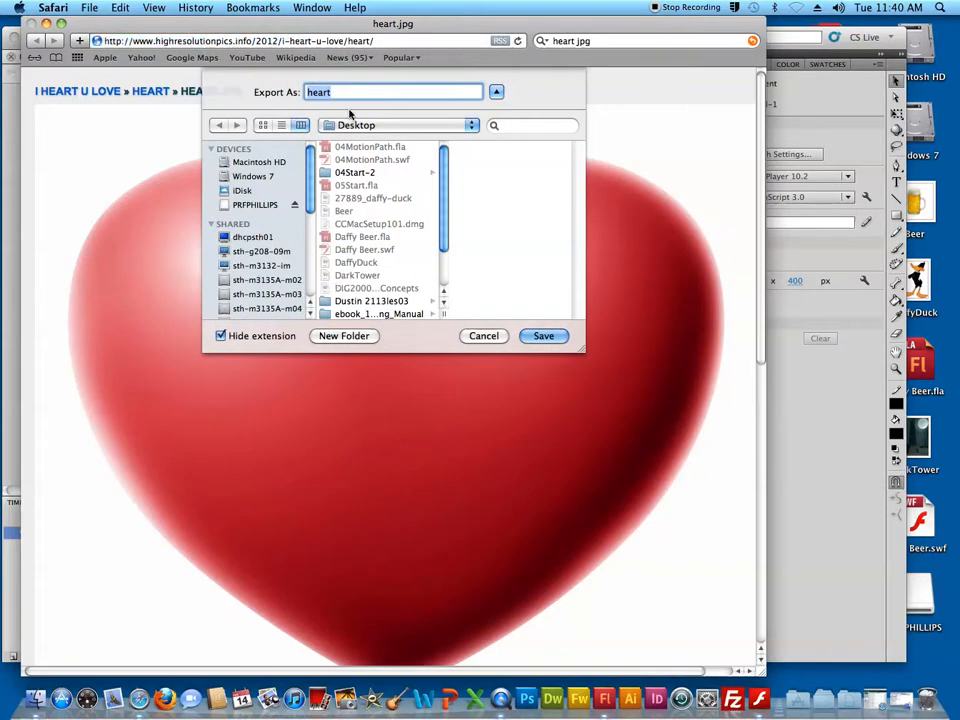
left_click(343, 94)
type(".")
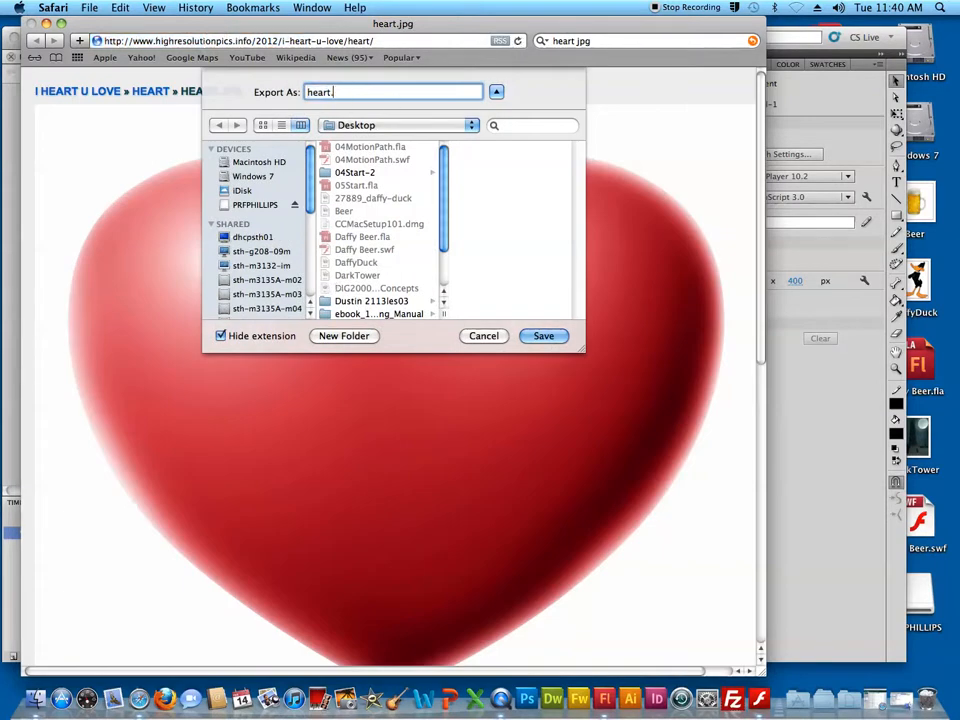
type("jpg")
key("Return")
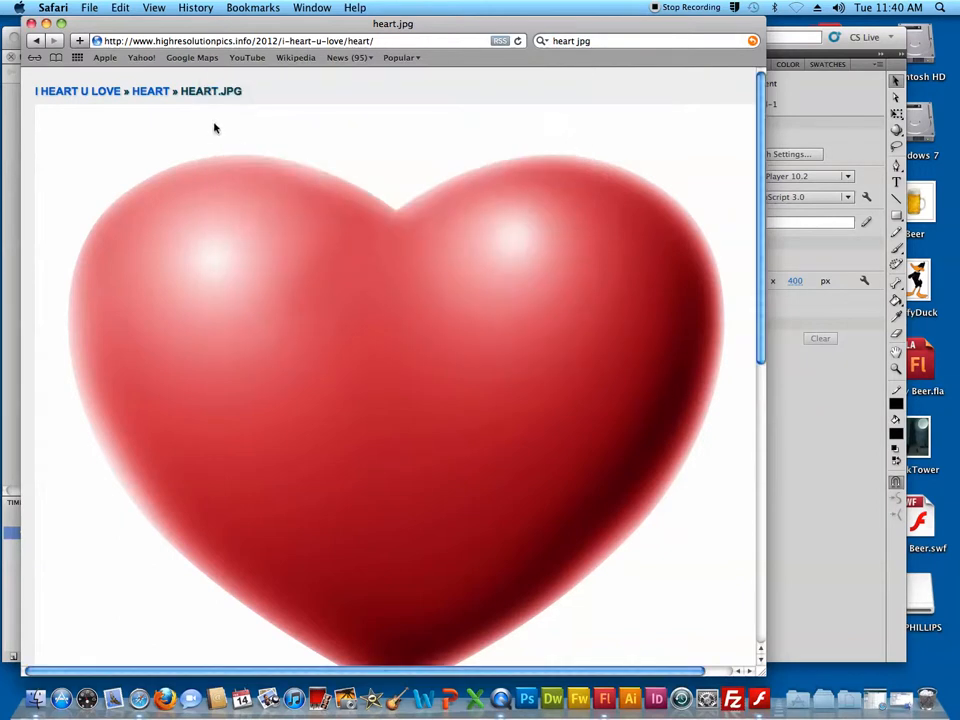
left_click(33, 23)
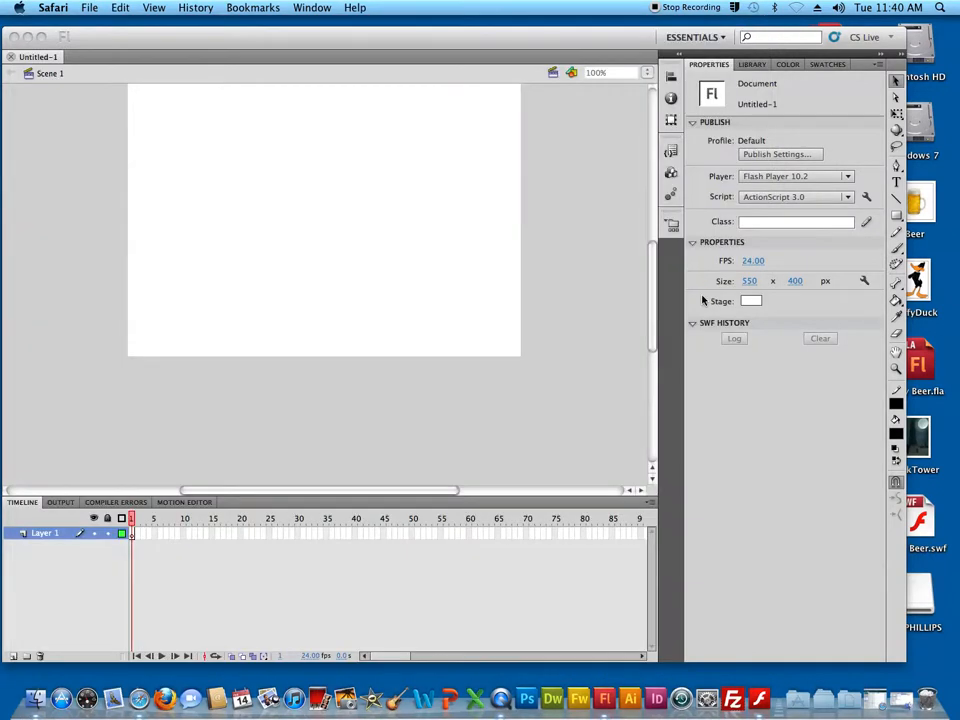
Import heart.jpg from the desktop into the Flash document's library
left_click(652, 305)
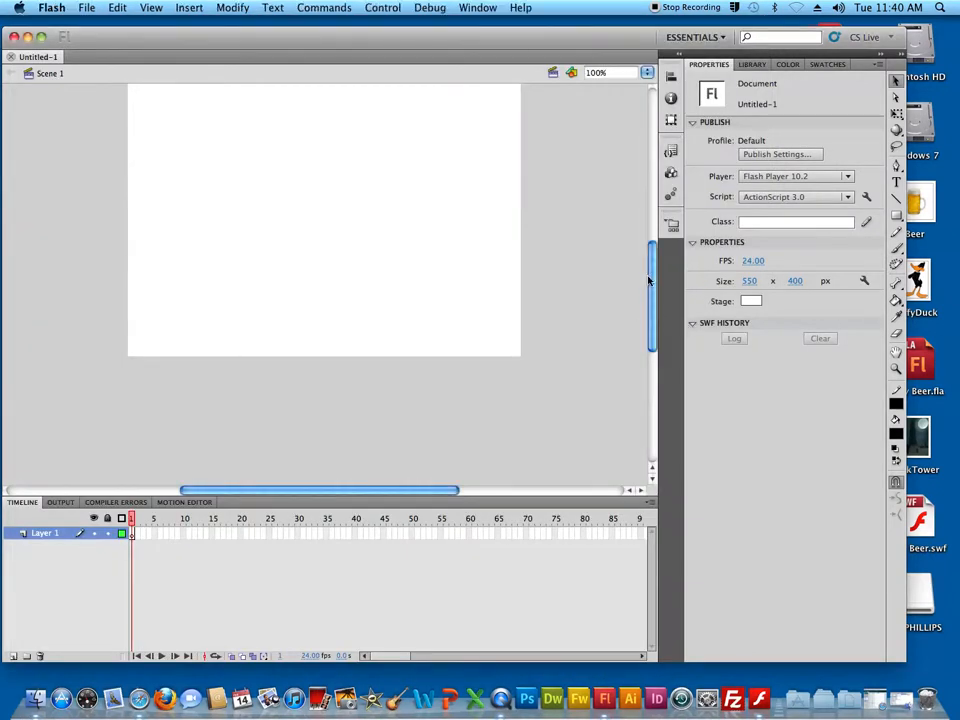
left_click(752, 64)
left_click_drag(640, 48, 465, 47)
left_click_drag(747, 520, 563, 268)
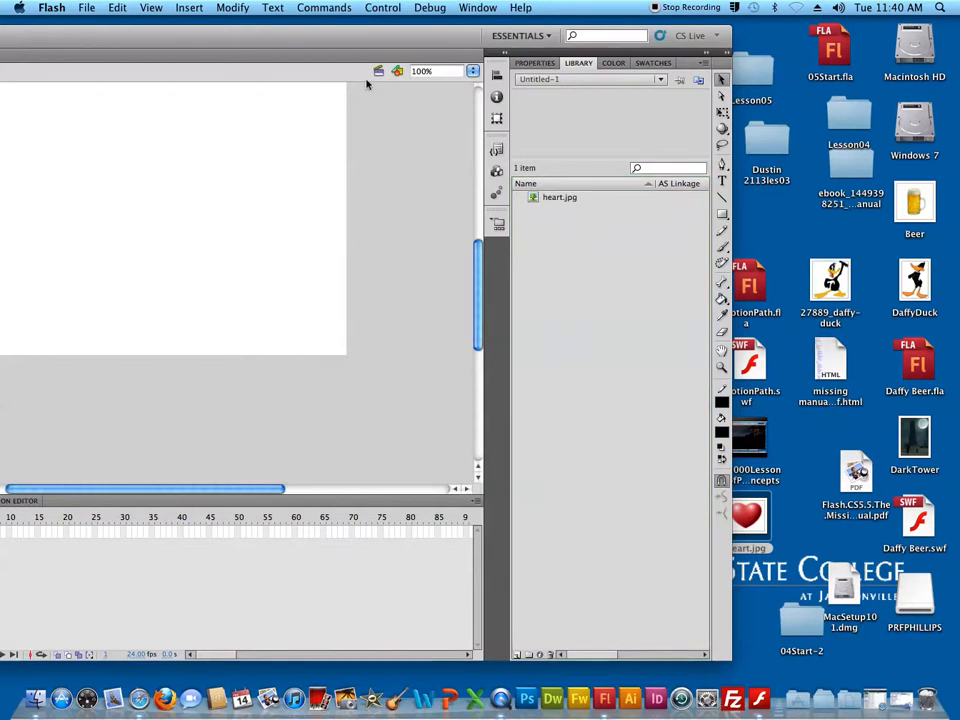
left_click_drag(481, 347, 475, 306)
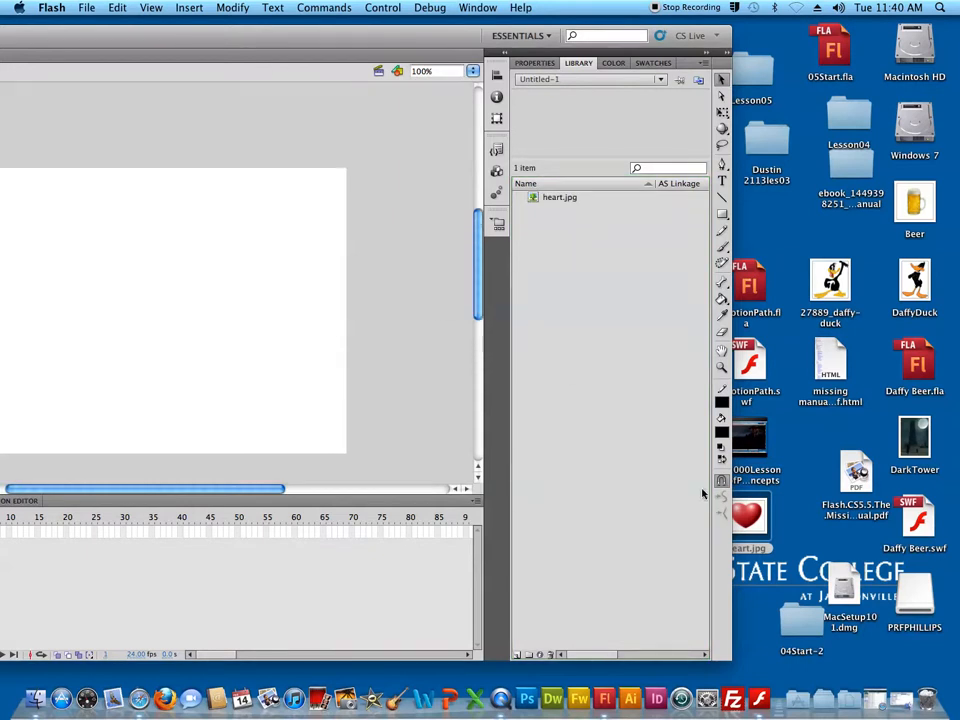
left_click_drag(756, 513, 321, 360)
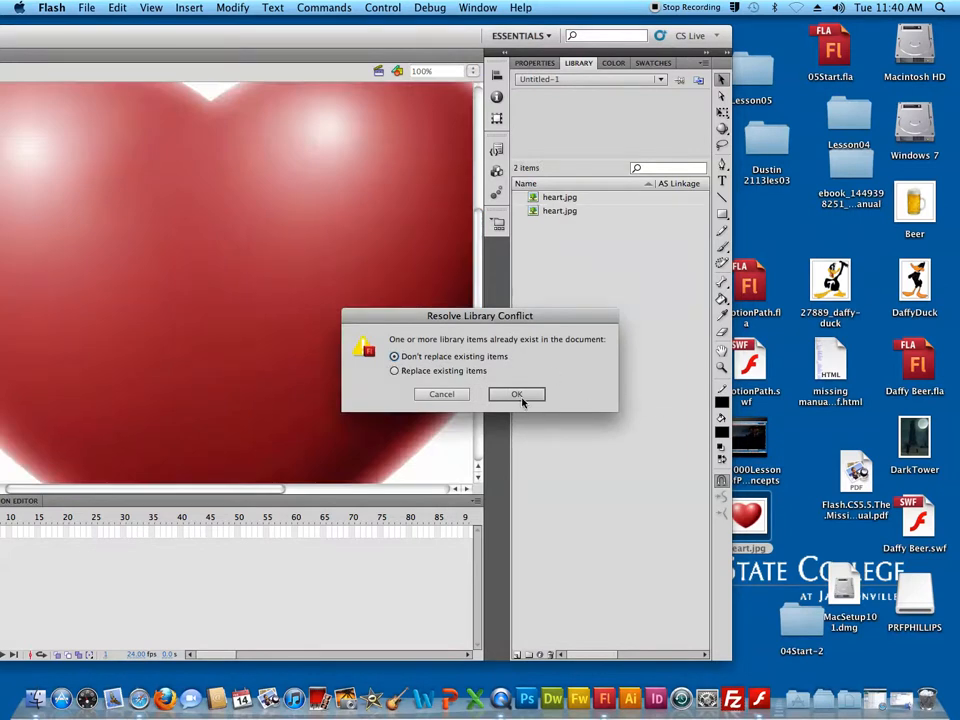
left_click(443, 395)
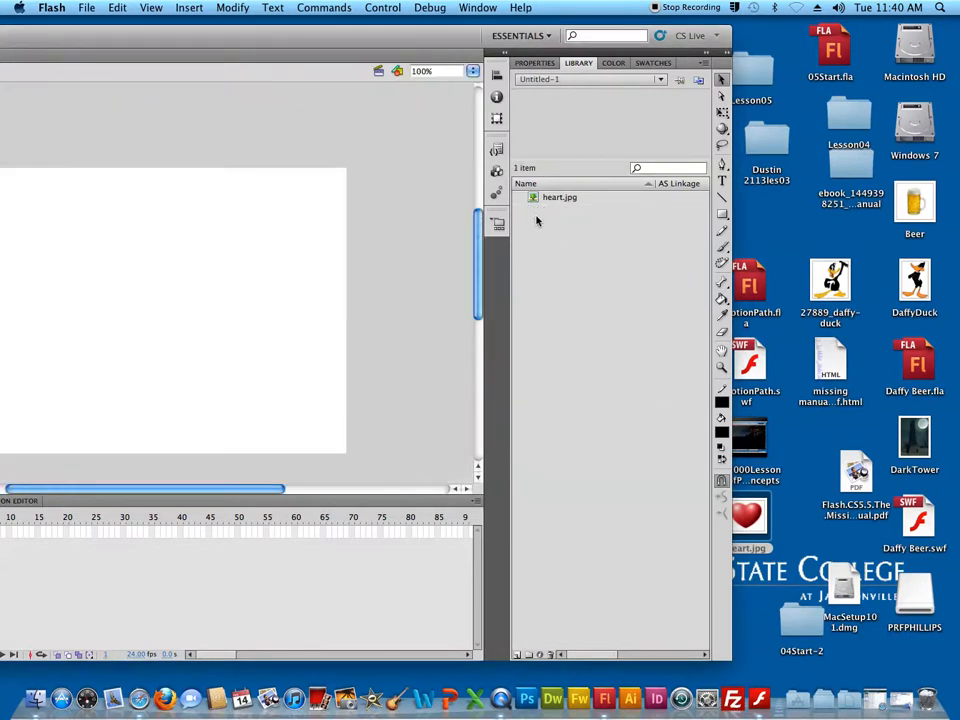
Place heart.jpg from the library on the stage and set its width to 200
left_click(533, 198)
left_click_drag(533, 198, 267, 293)
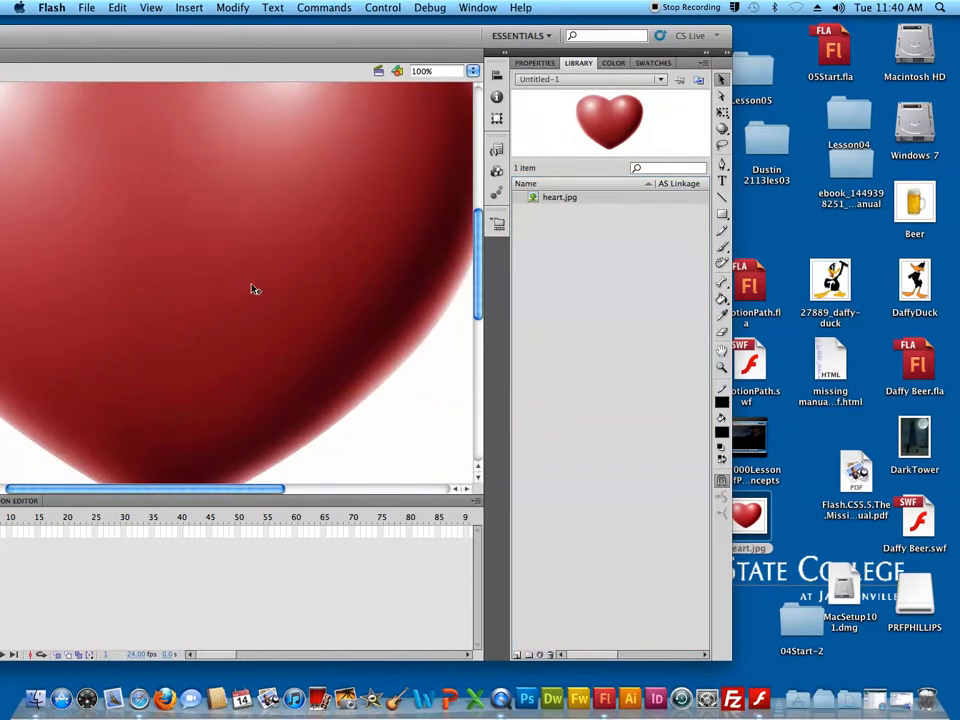
left_click(540, 63)
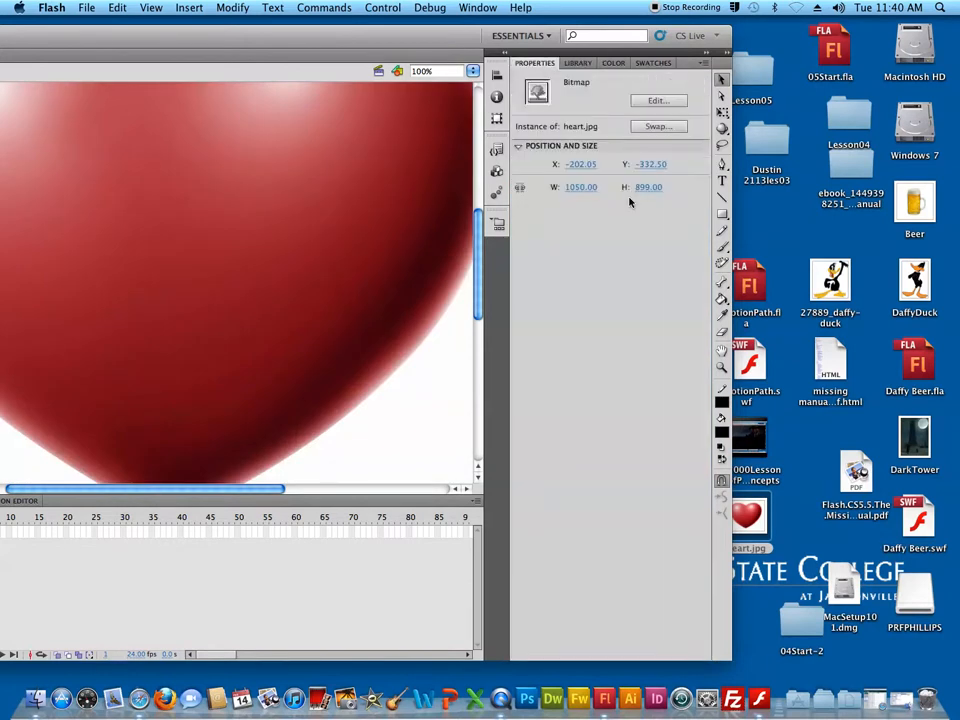
left_click(584, 189)
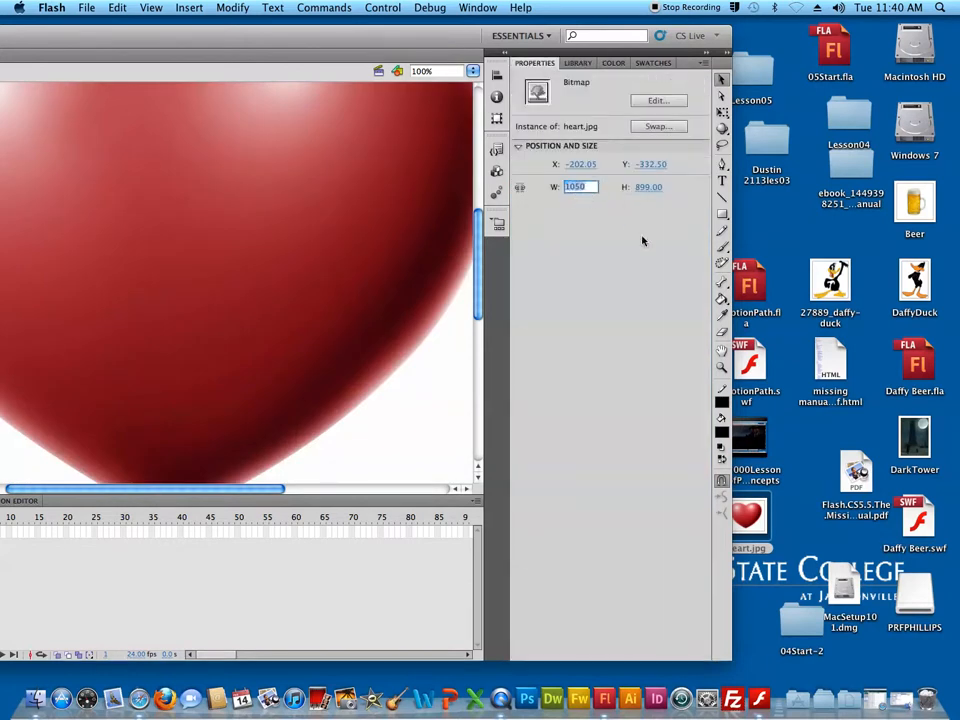
type("200")
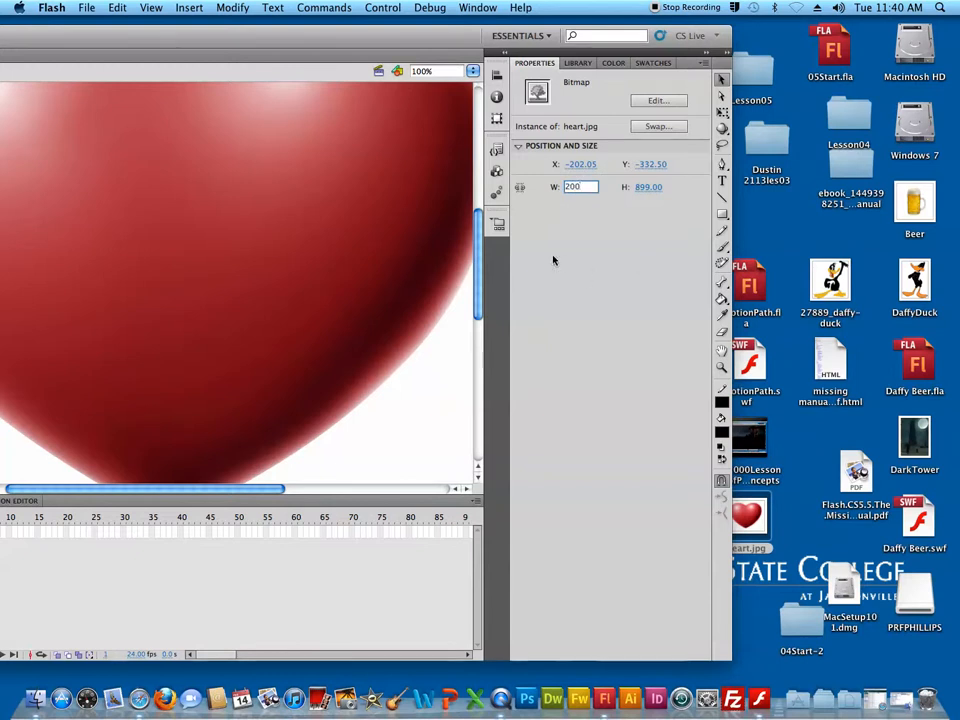
key("Return")
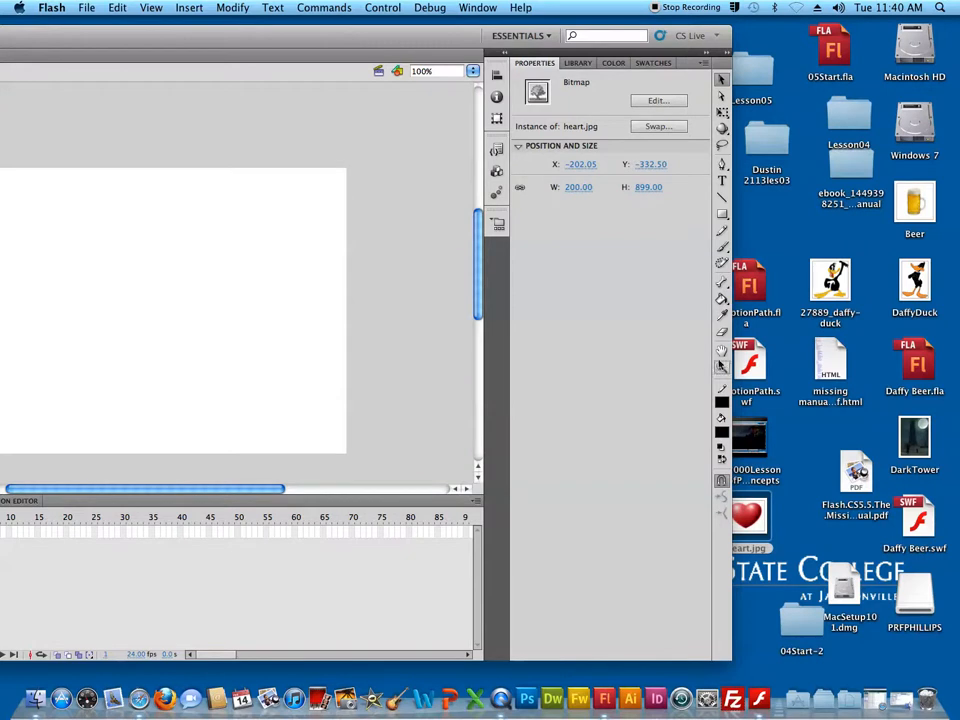
Move the heart bitmap onto the middle of the stage, to about X 139, Y -127
mouse_move(478, 245)
left_mouse_down()
mouse_move(478, 208)
mouse_move(478, 256)
left_mouse_up()
left_click_drag(191, 497, 190, 490)
left_click_drag(42, 483, 37, 483)
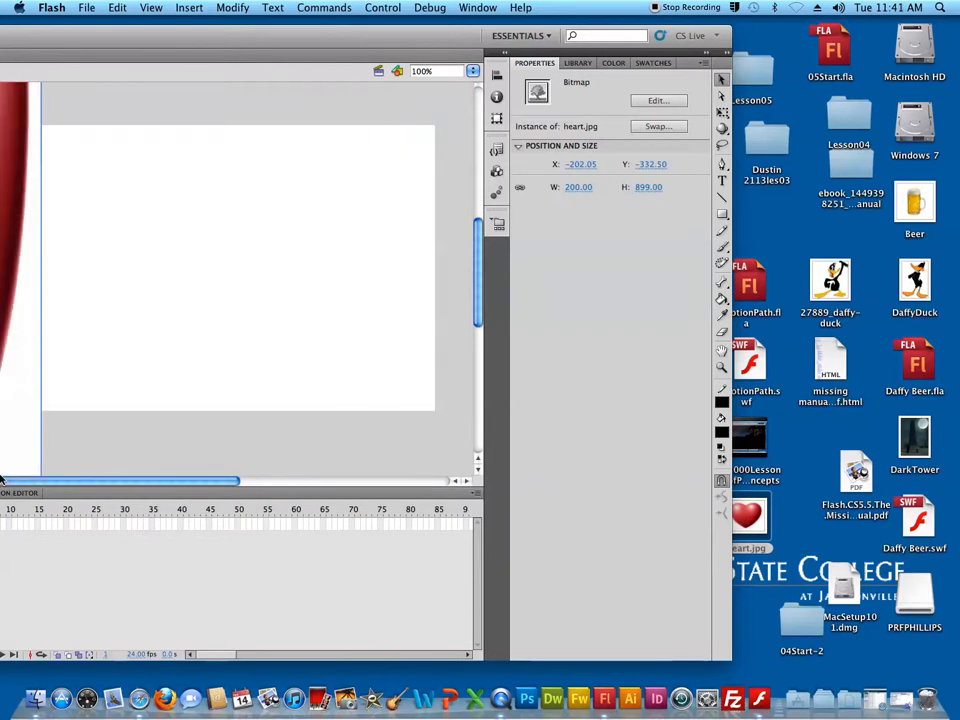
left_click_drag(159, 51, 315, 56)
left_click_drag(150, 250, 390, 384)
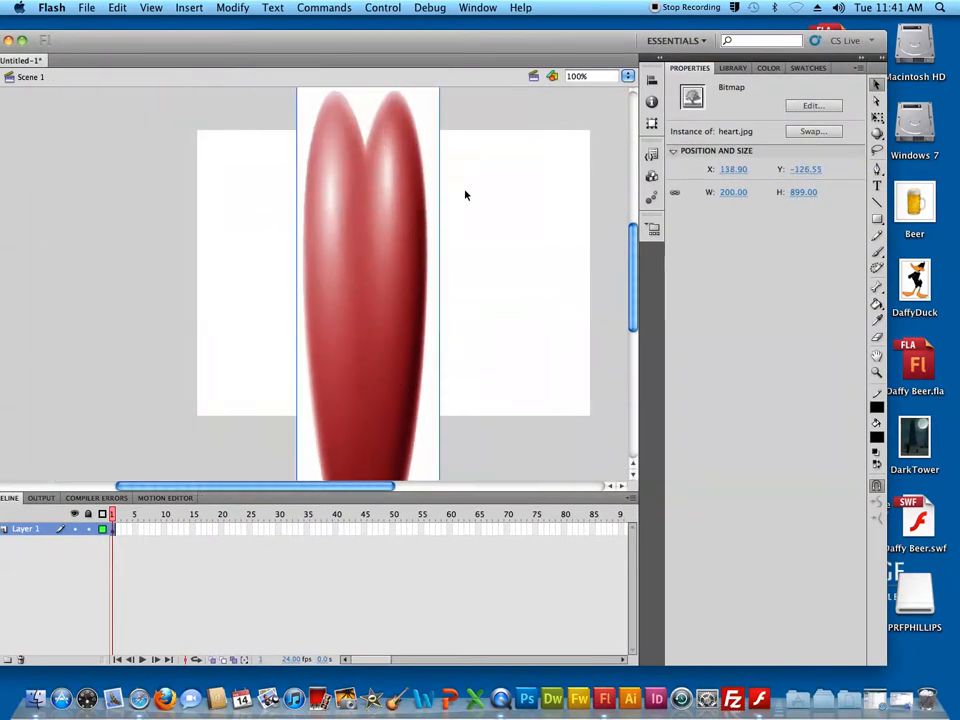
Use Free Transform to scale the heart bitmap to about 144 × 165 and position it at about X 167, Y 114
left_click(877, 118)
left_click_drag(633, 290, 632, 263)
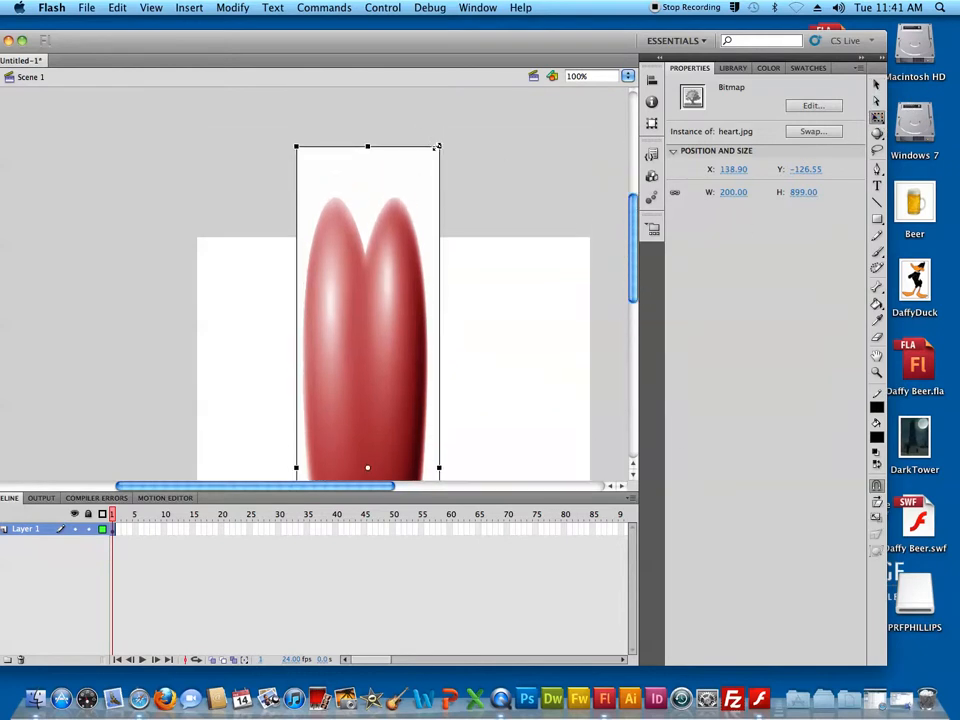
left_click_drag(438, 148, 435, 368)
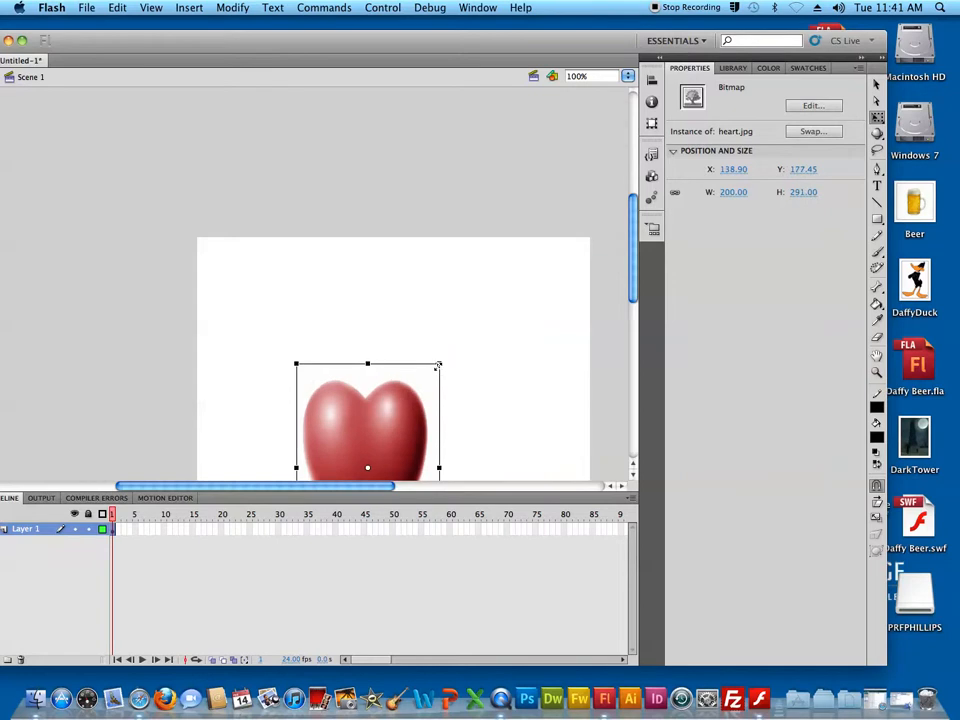
left_click_drag(381, 419, 381, 332)
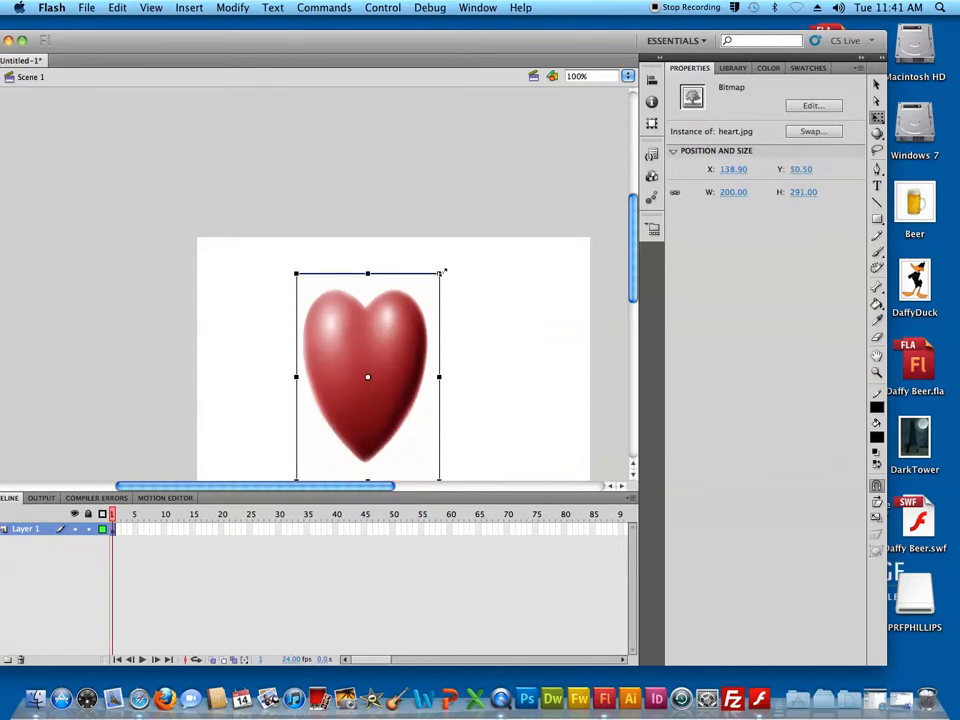
left_click_drag(440, 272, 420, 318)
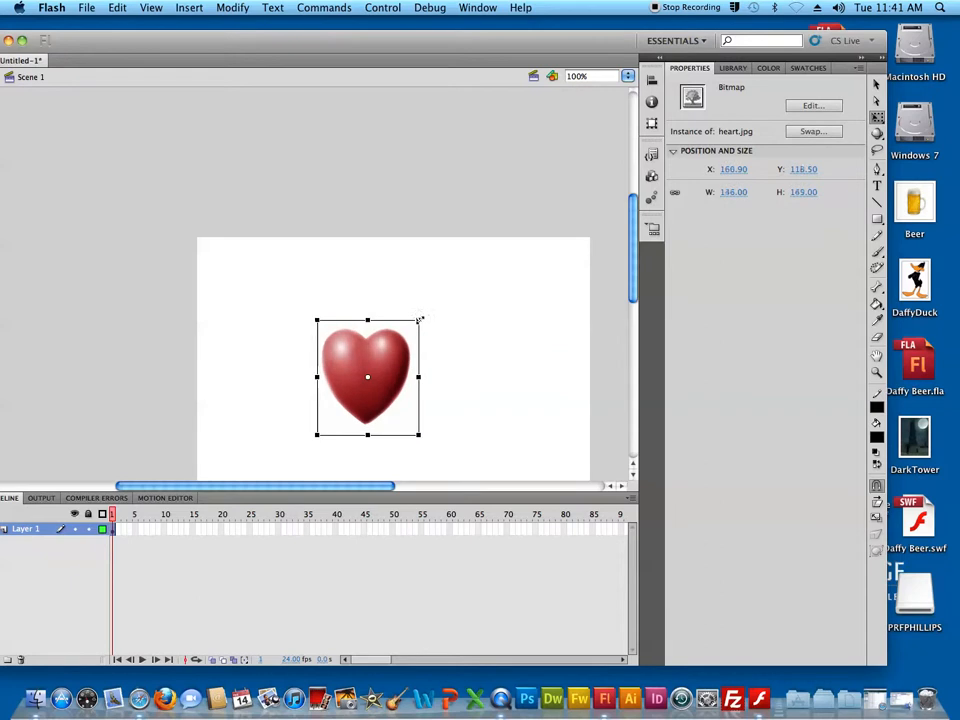
Change the stage background colour to cyan (#00FFFF)
left_click(543, 316)
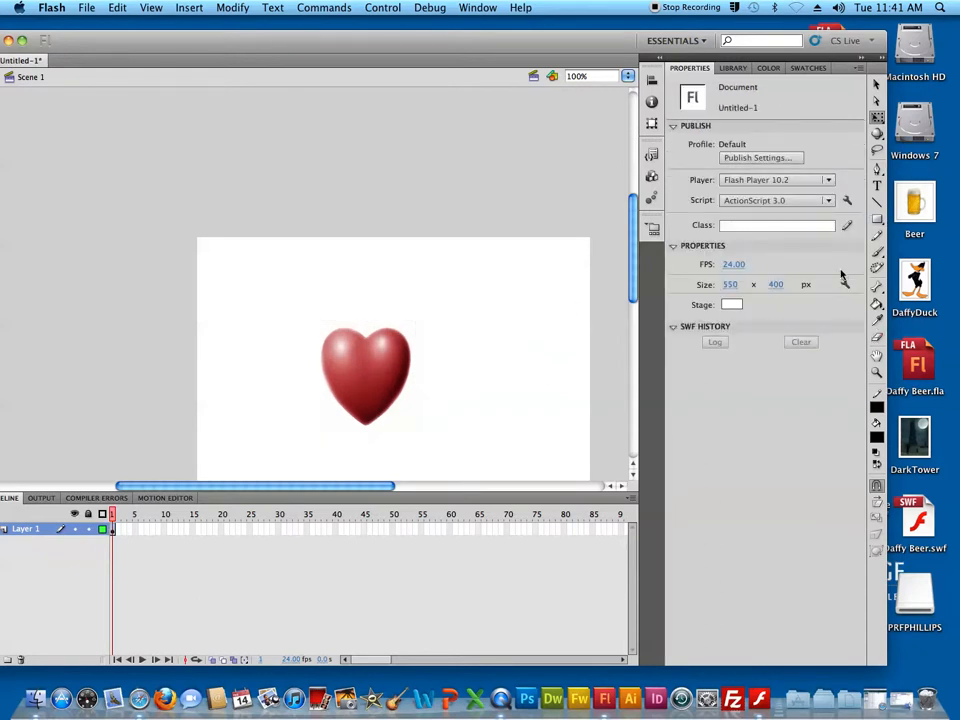
left_click(731, 304)
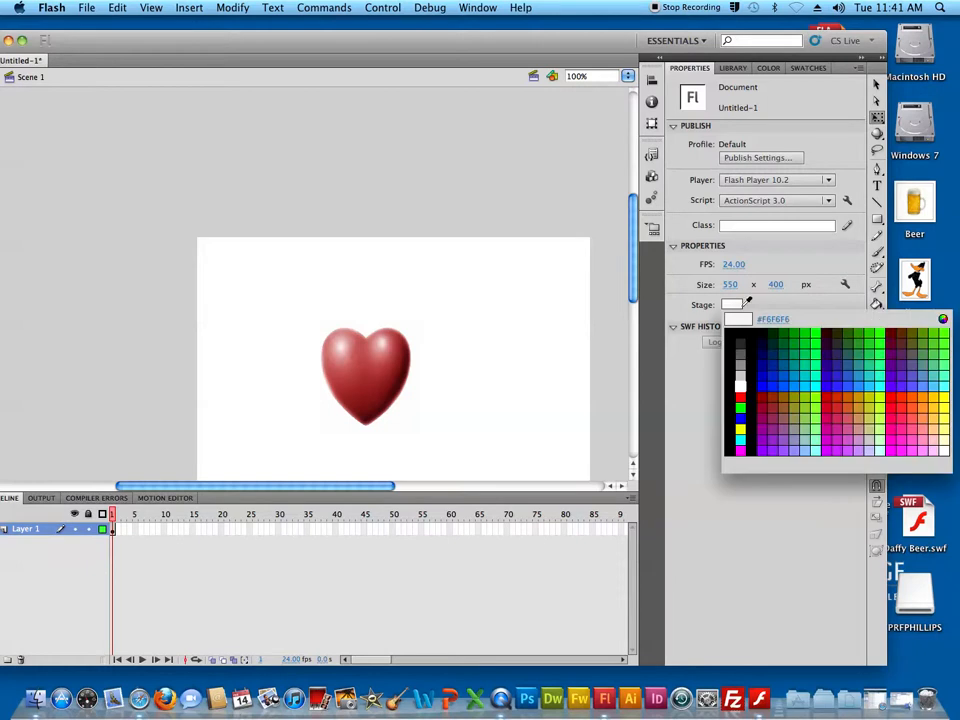
left_click(812, 401)
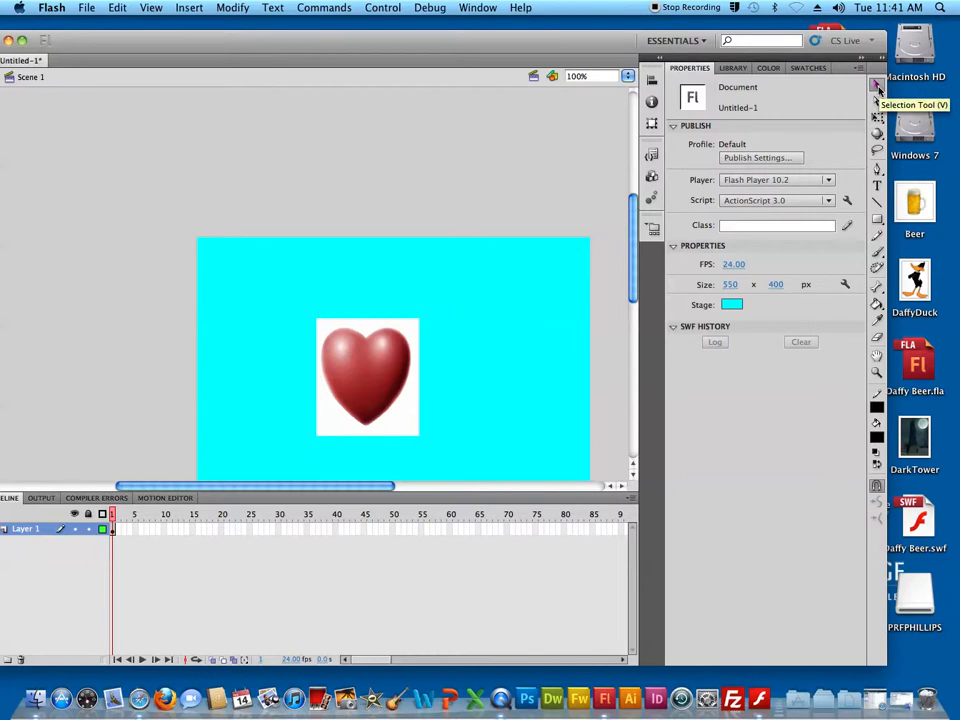
Select the narrow heart bitmap on the stage and break it apart into a shape
left_click(231, 9)
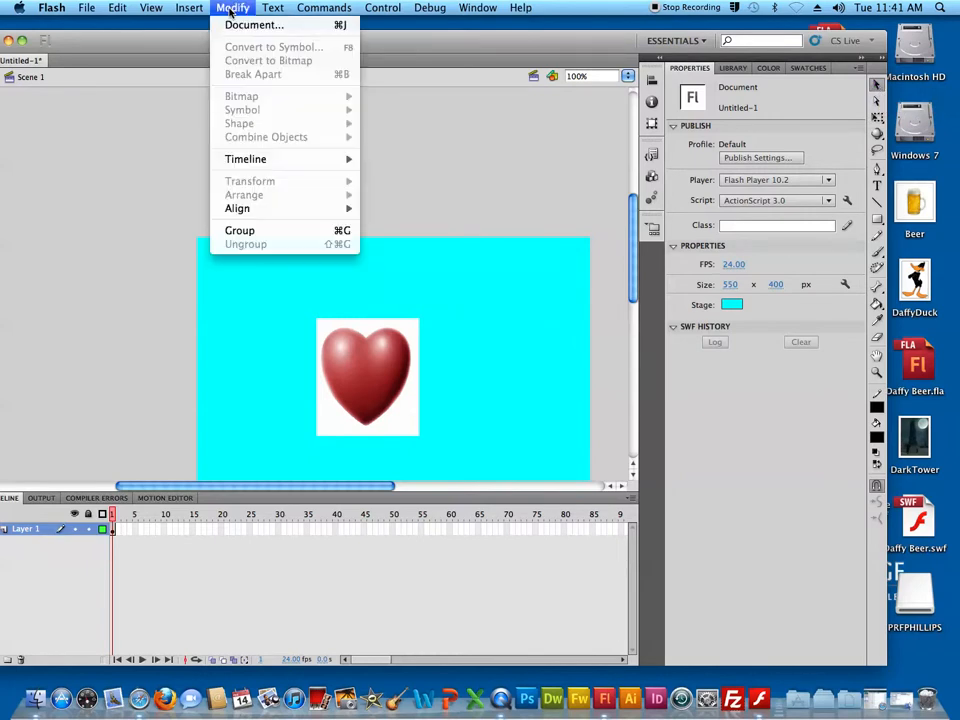
left_click(386, 396)
left_click(390, 392)
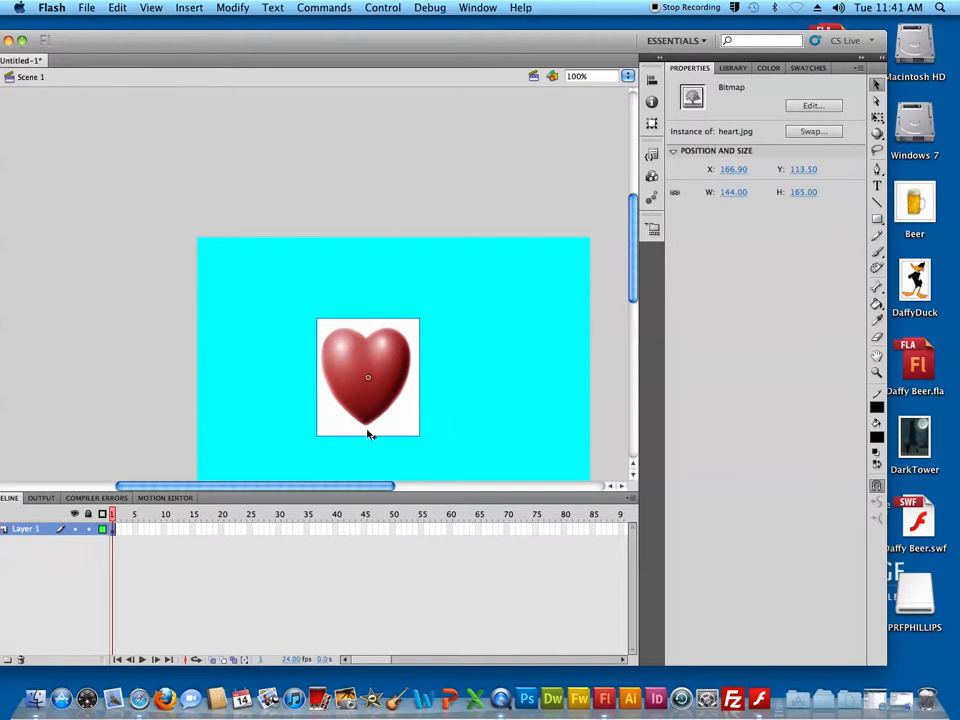
left_click(234, 9)
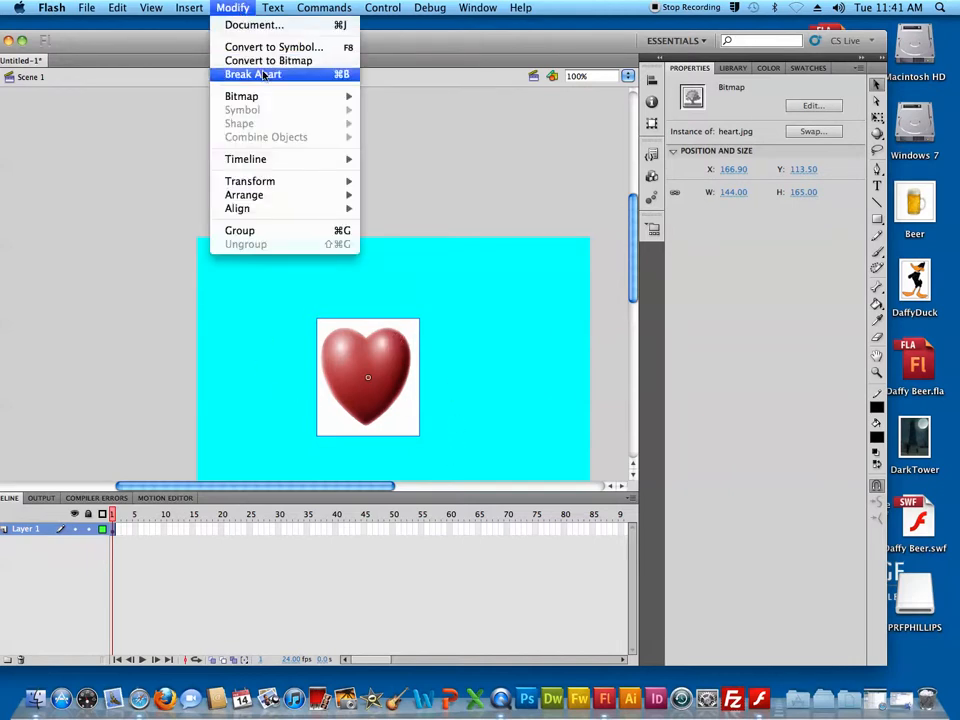
left_click(265, 76)
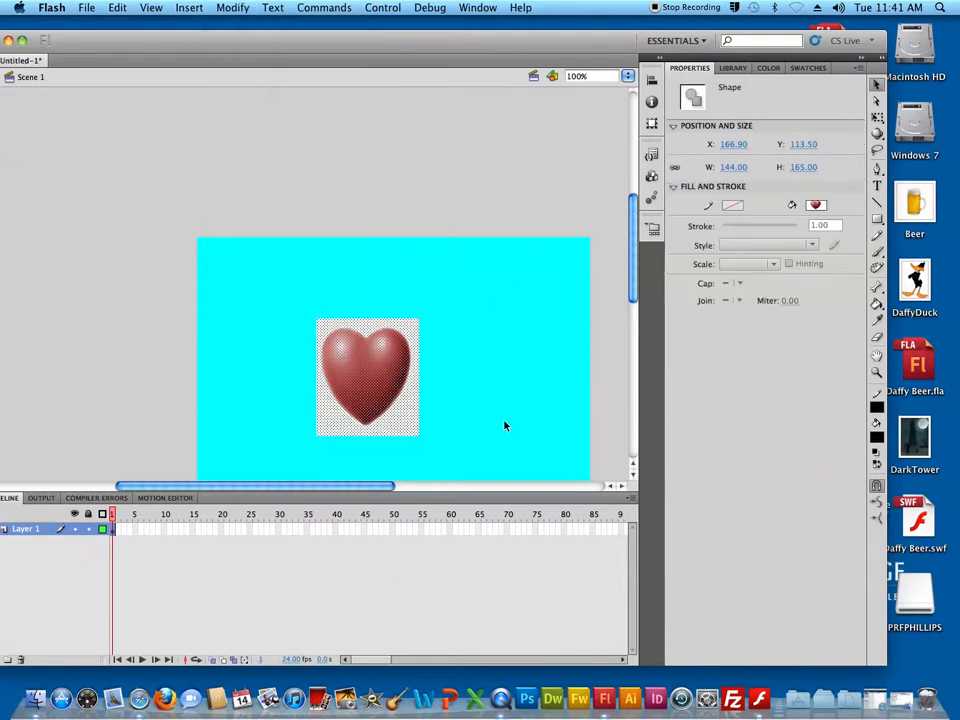
Deselect the shape, set the Magic Wand threshold to 30 and activate the Magic Wand for the Lasso tool
left_click(478, 352)
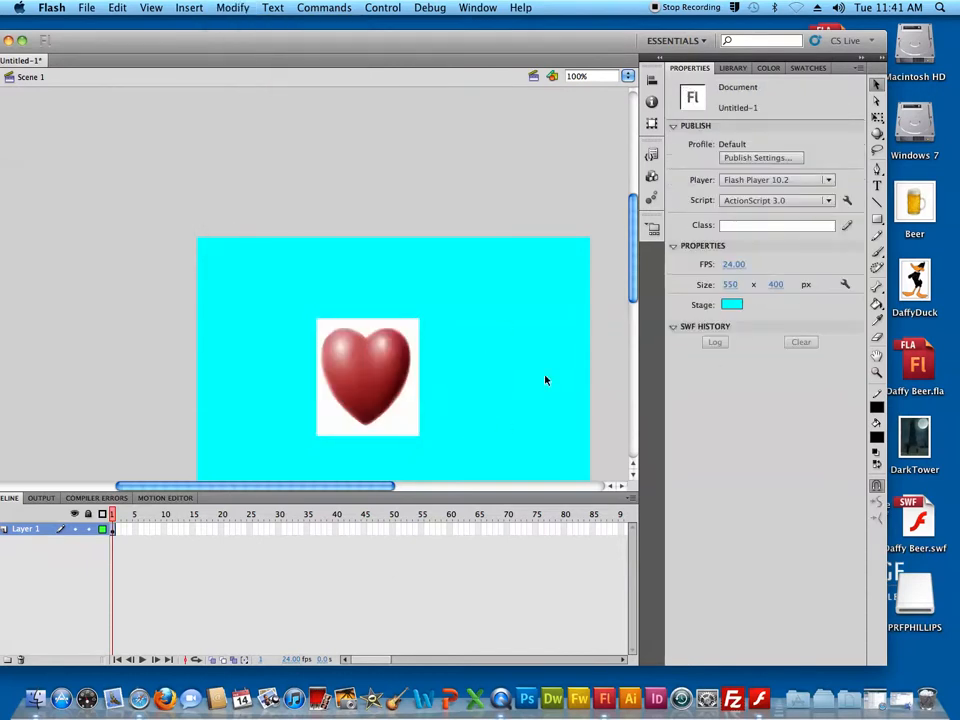
left_click(878, 152)
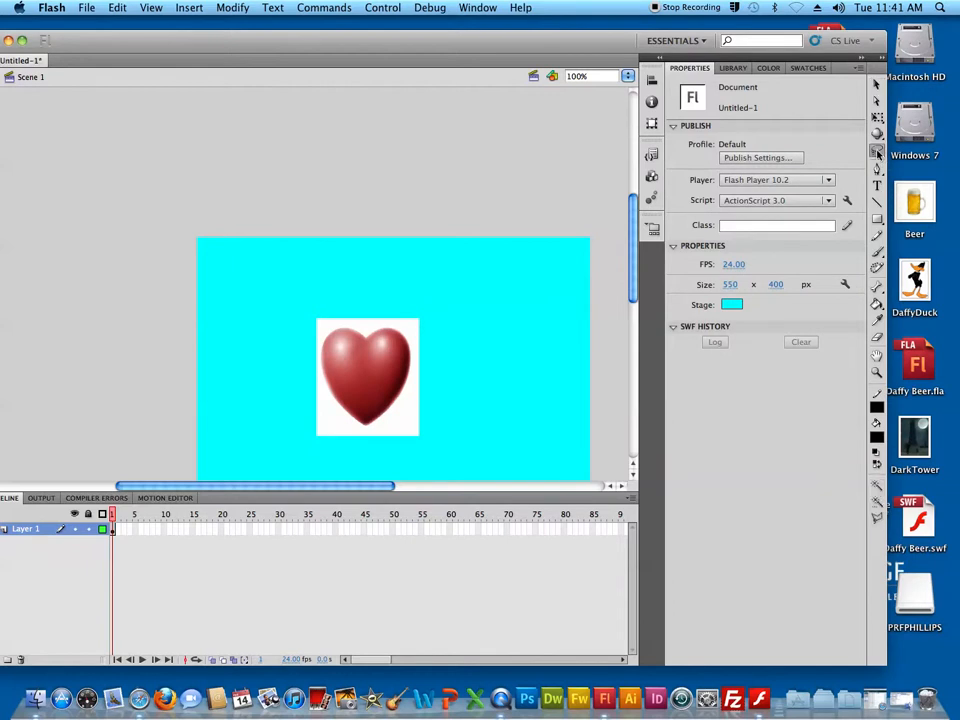
left_click(877, 503)
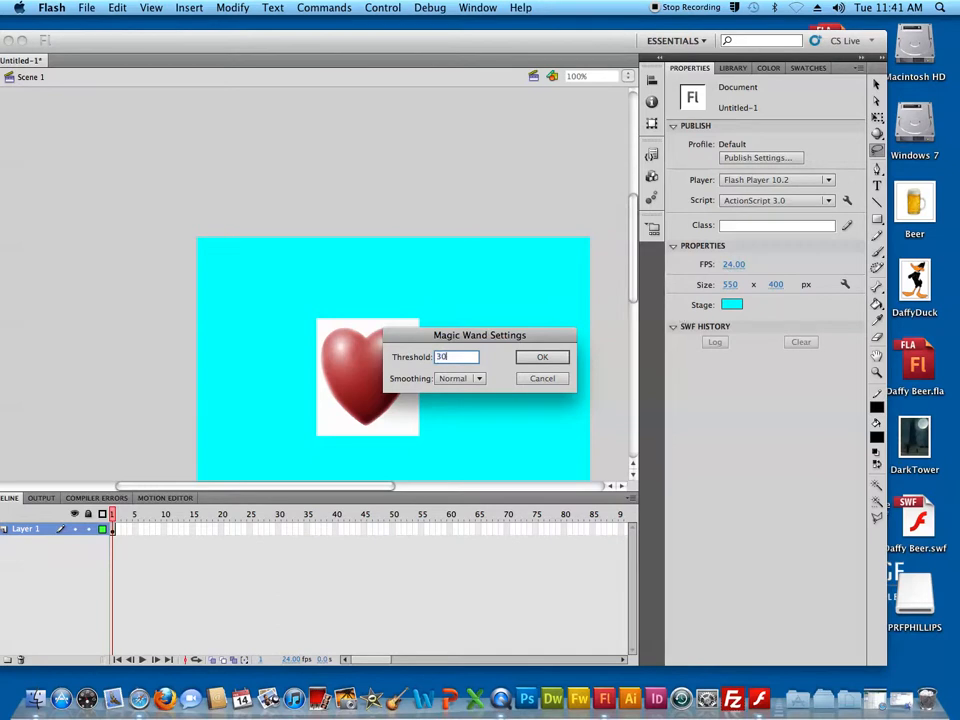
left_click(558, 357)
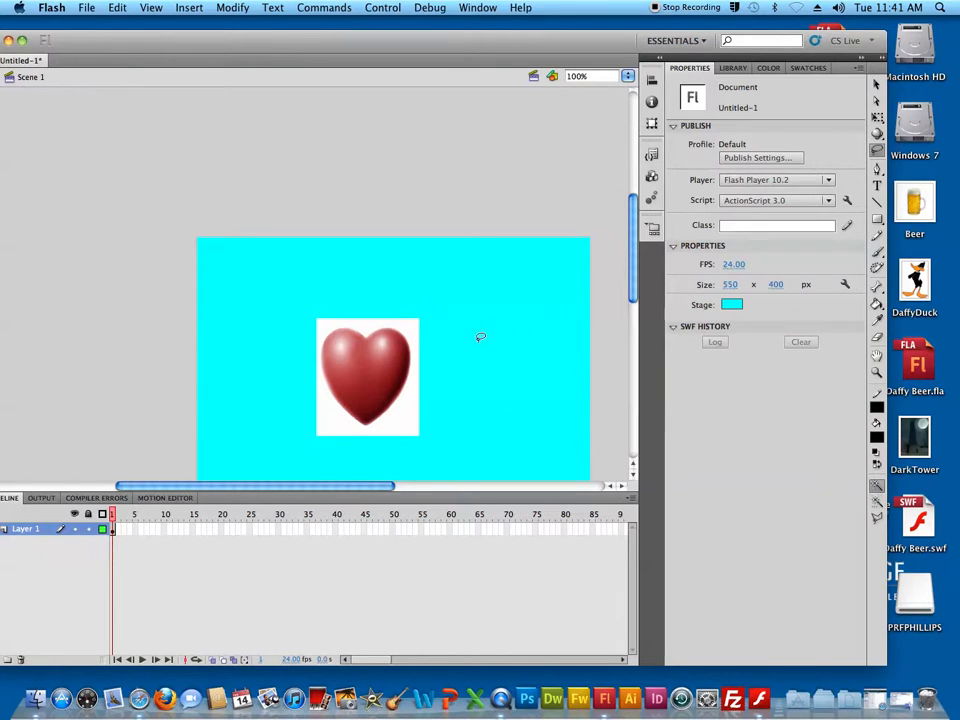
Try to remove the white background around the narrow heart with the Magic Wand
left_click(414, 340)
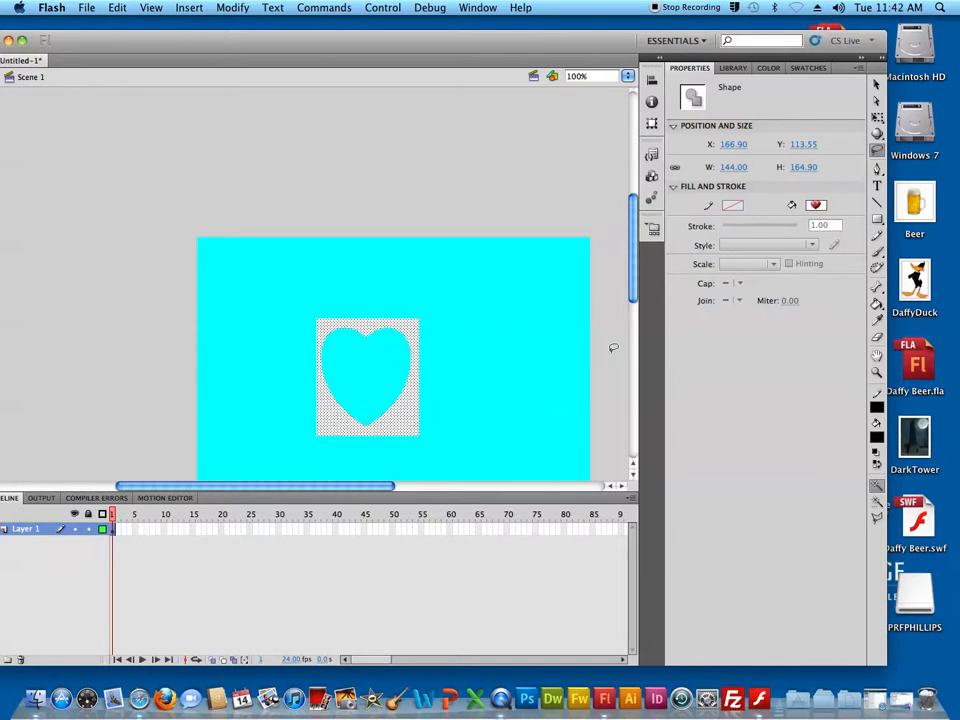
key("Delete")
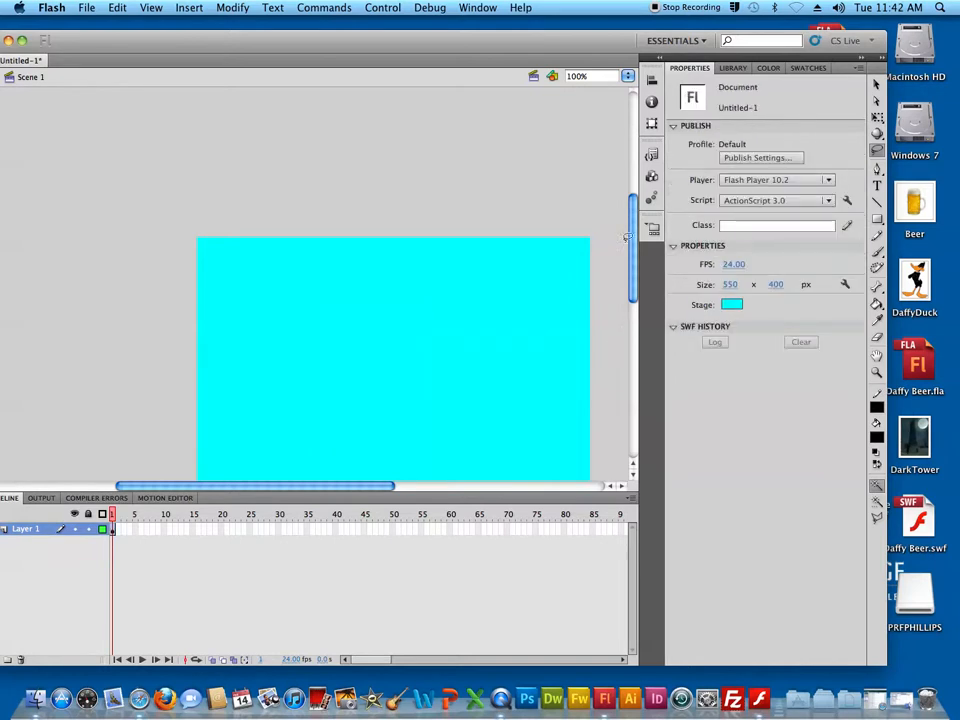
Place a new heart.jpg instance from the library on the stage at X 0, Y 0
key("super+l")
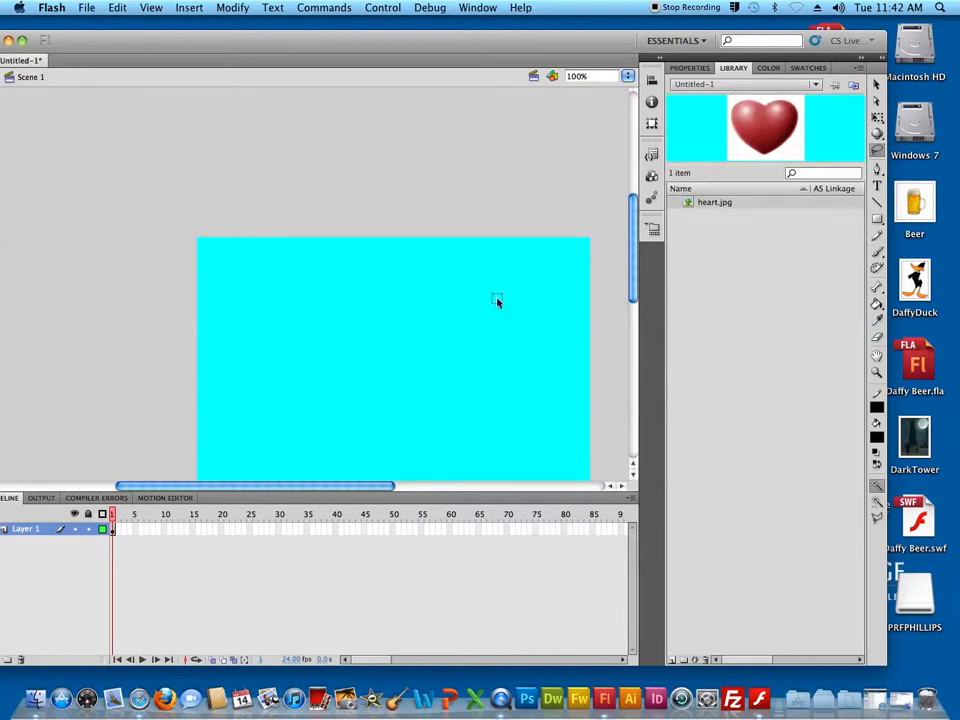
left_click_drag(646, 215, 381, 358)
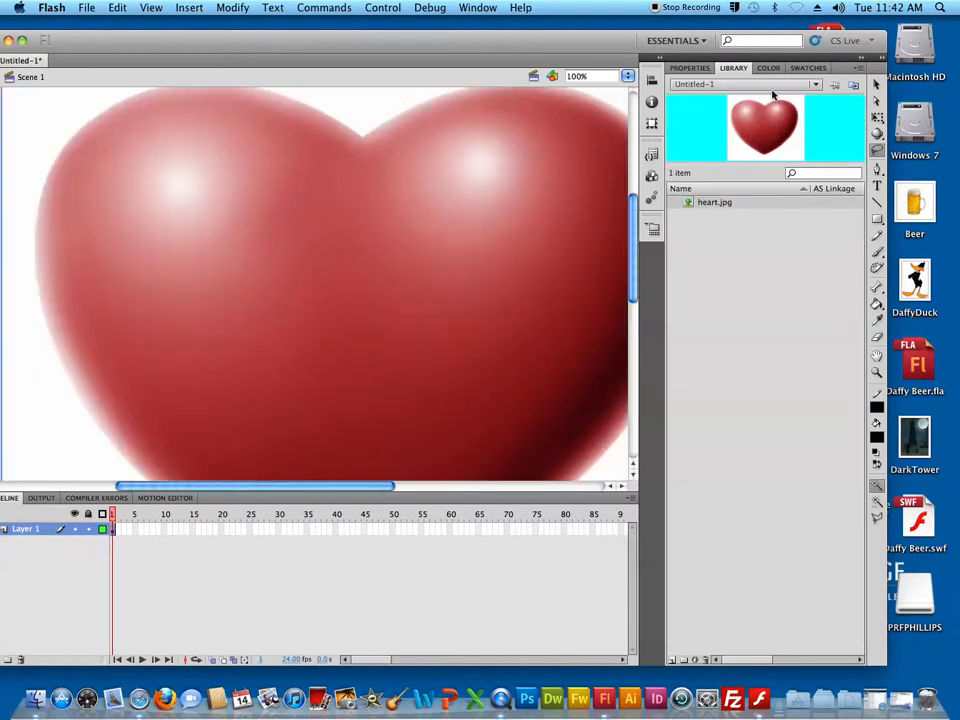
left_click(690, 68)
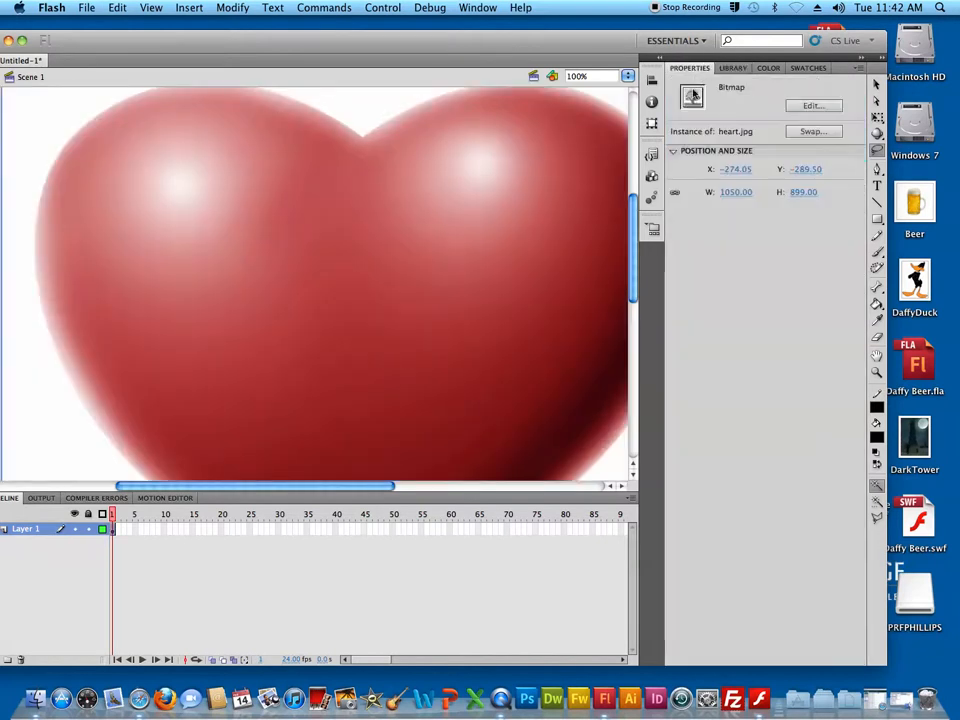
left_click(735, 169)
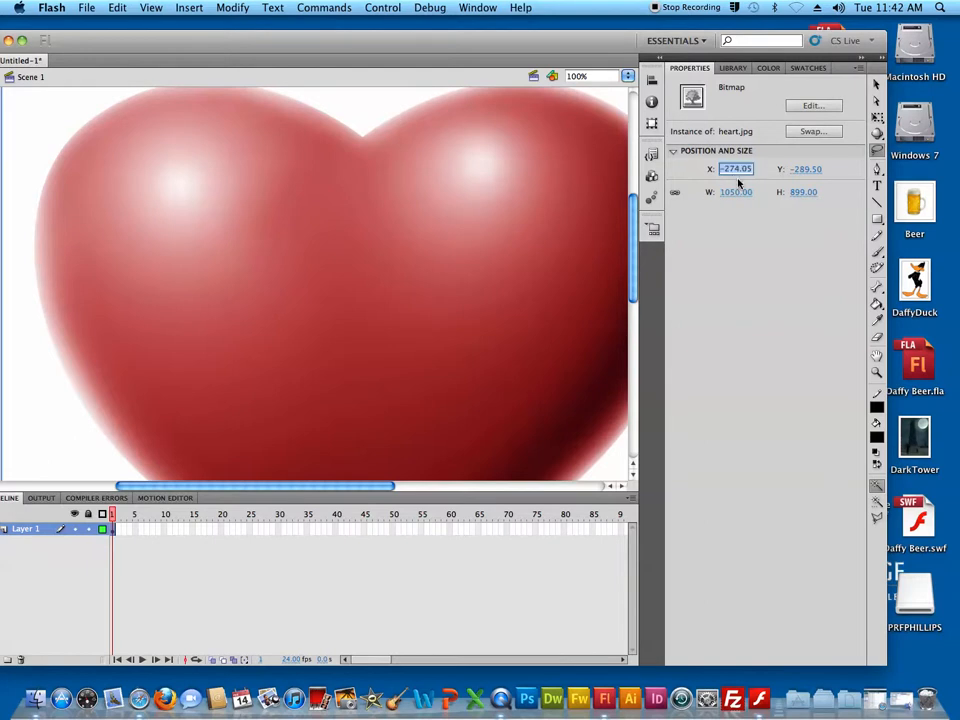
type("0")
left_click(814, 169)
type("0")
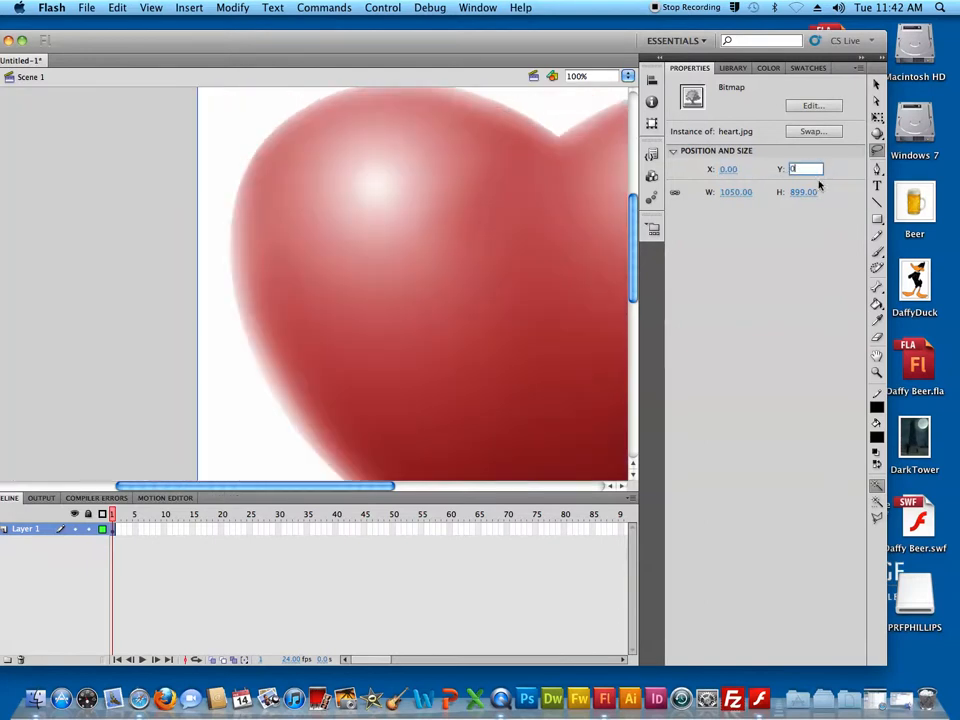
Scale the new heart bitmap proportionally to a width of 200 and deselect it
left_click(737, 192)
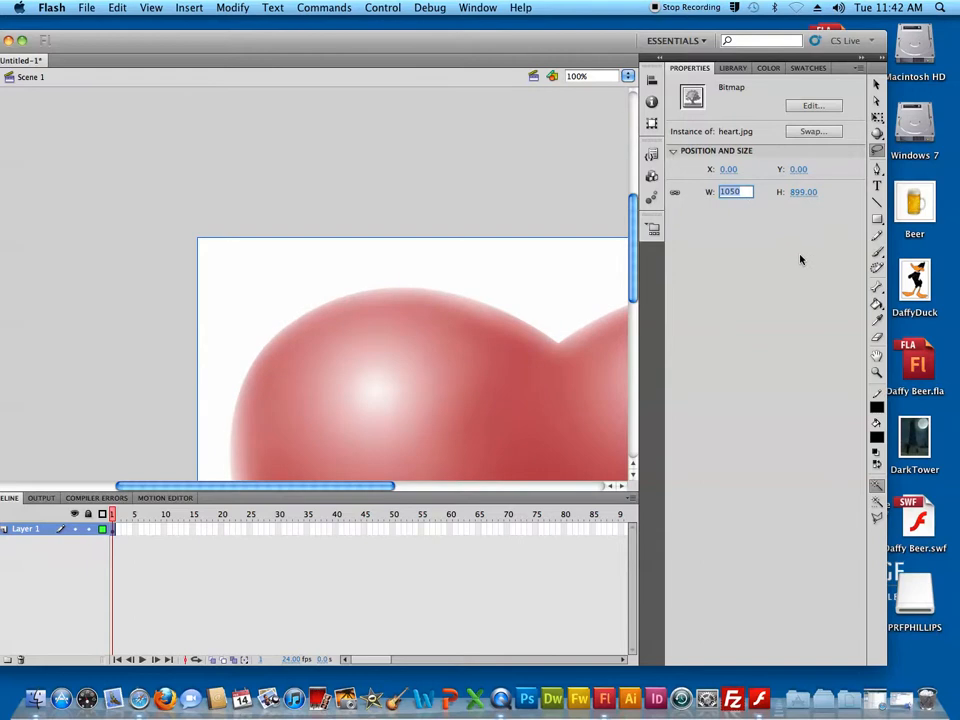
type("200")
key("Tab")
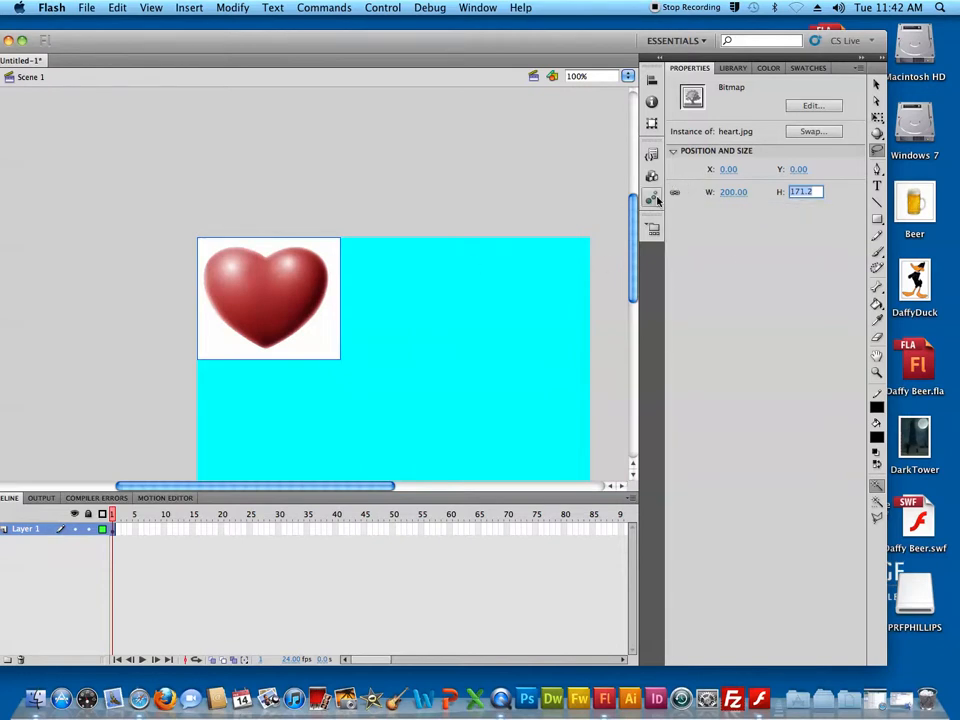
left_click(553, 294)
Break the new heart bitmap apart, then select its white background with the Magic Wand and delete it
left_click(297, 305)
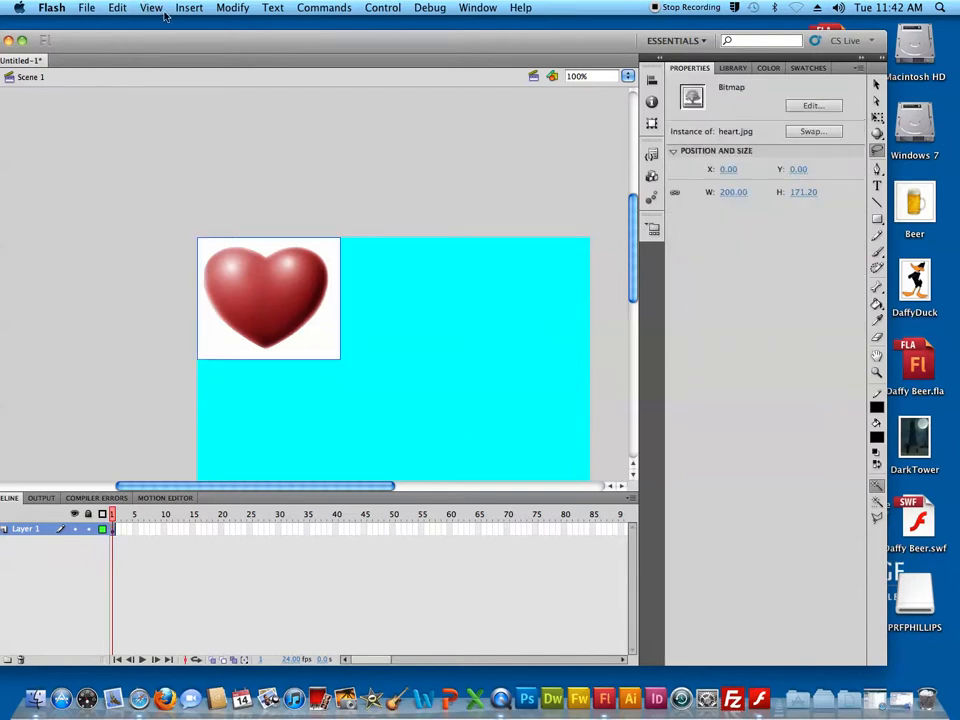
left_click(233, 8)
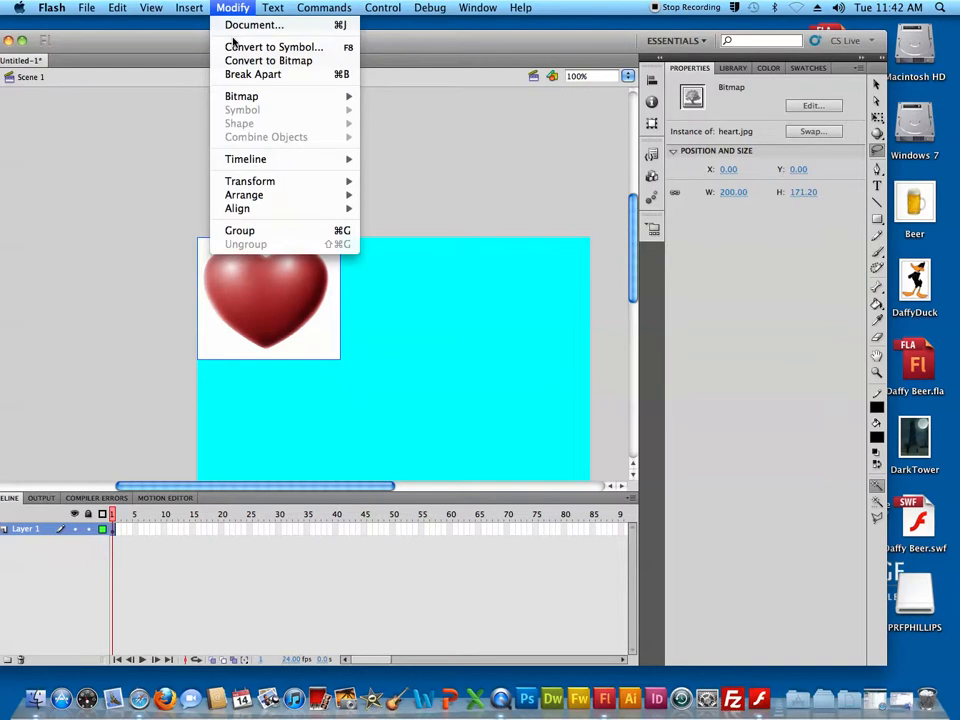
left_click(235, 75)
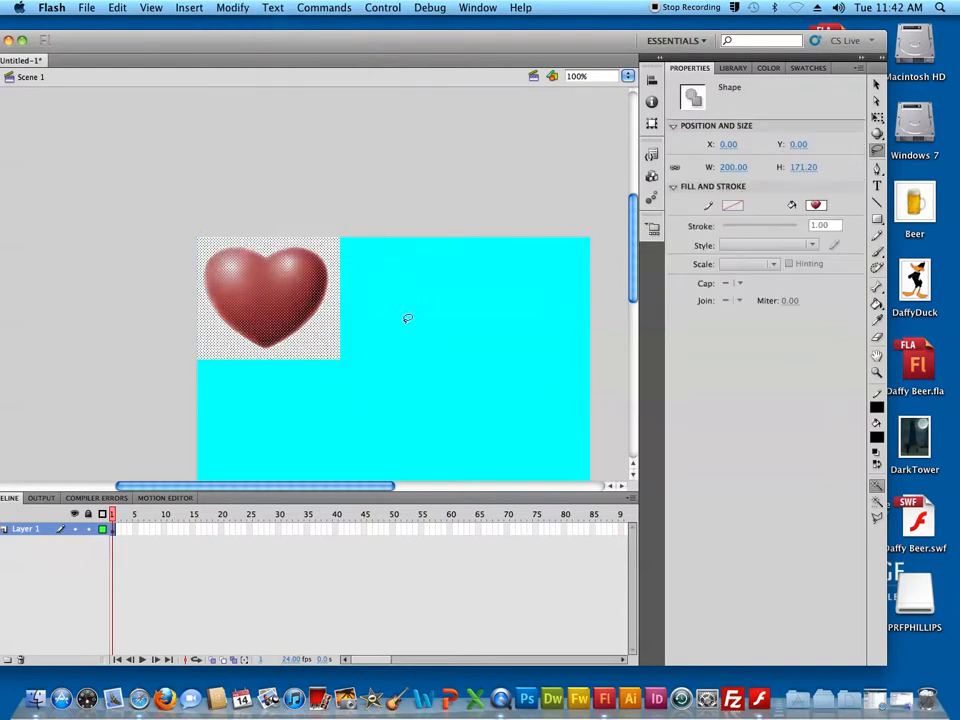
left_click(331, 321)
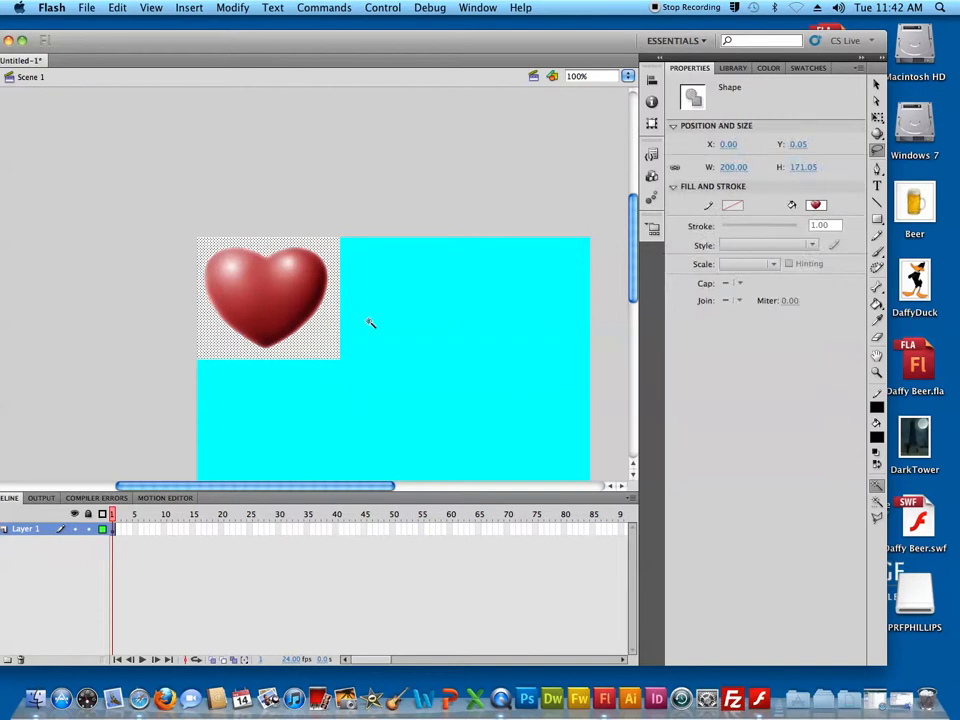
key("Delete")
Select the cut-out heart shape and move it near the middle of the stage, to about X 194, Y 114
left_click(877, 84)
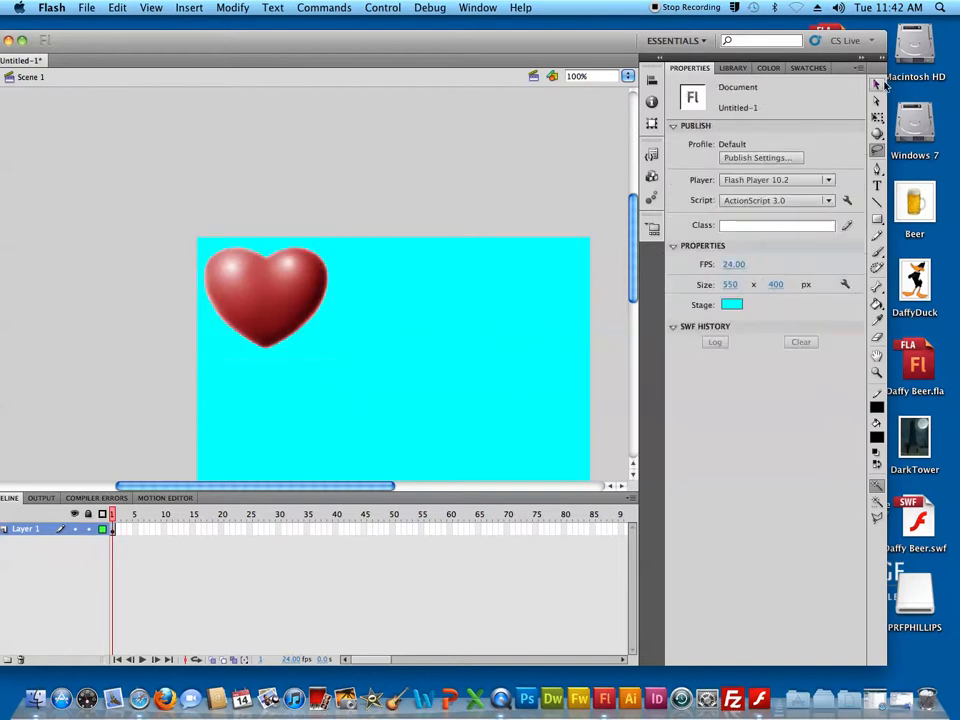
left_click_drag(185, 232, 390, 343)
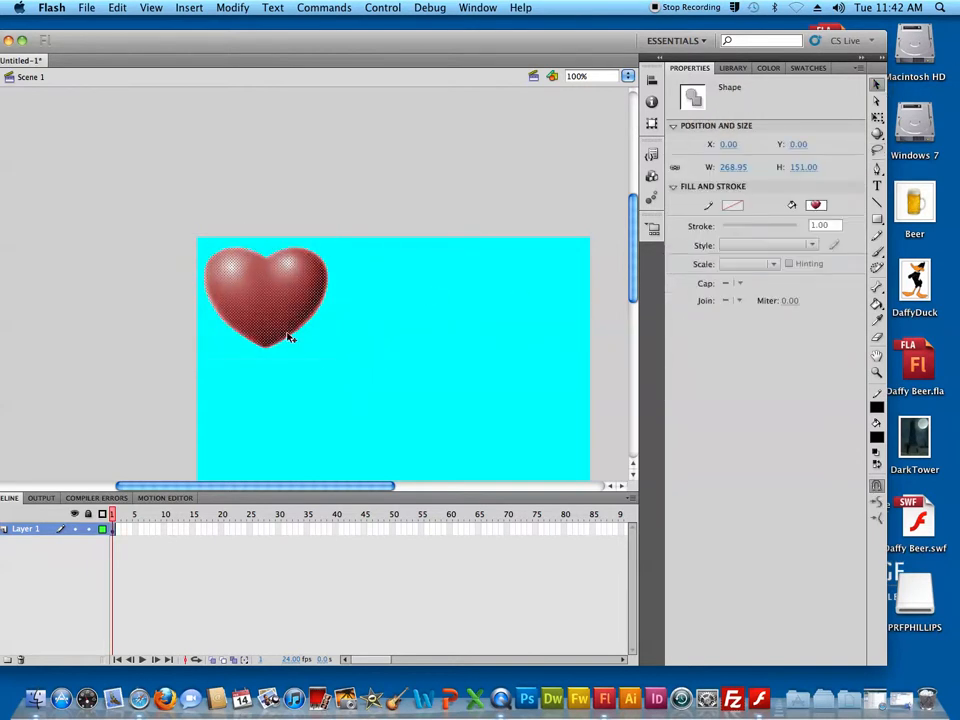
left_click_drag(172, 195, 343, 343)
left_click_drag(267, 300, 407, 388)
left_click(519, 348)
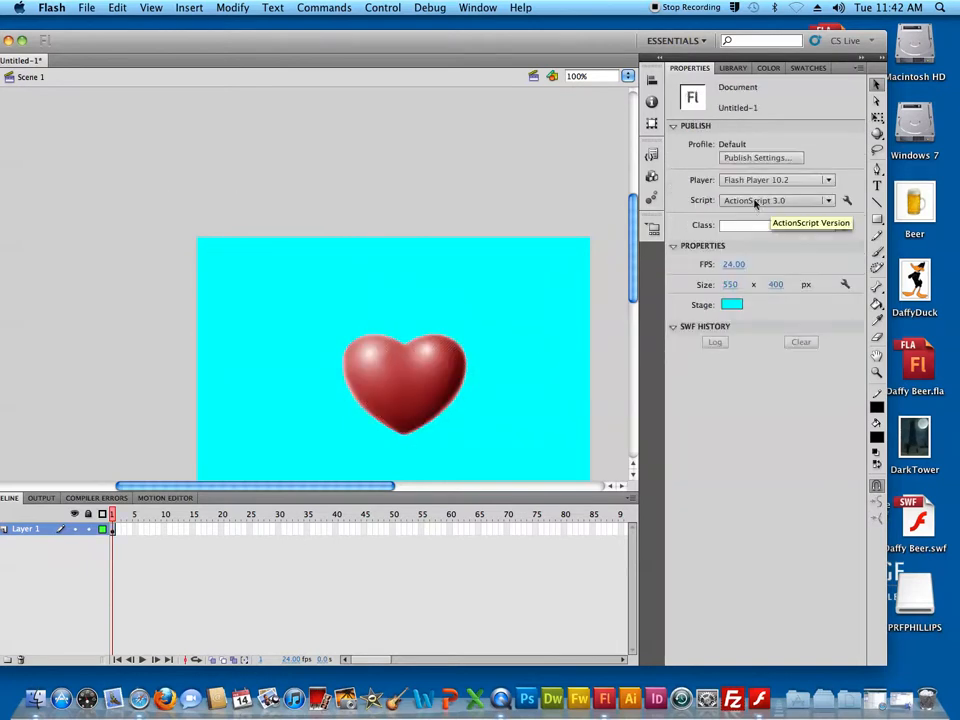
Change the stage background colour to white
left_click(732, 304)
left_click(741, 384)
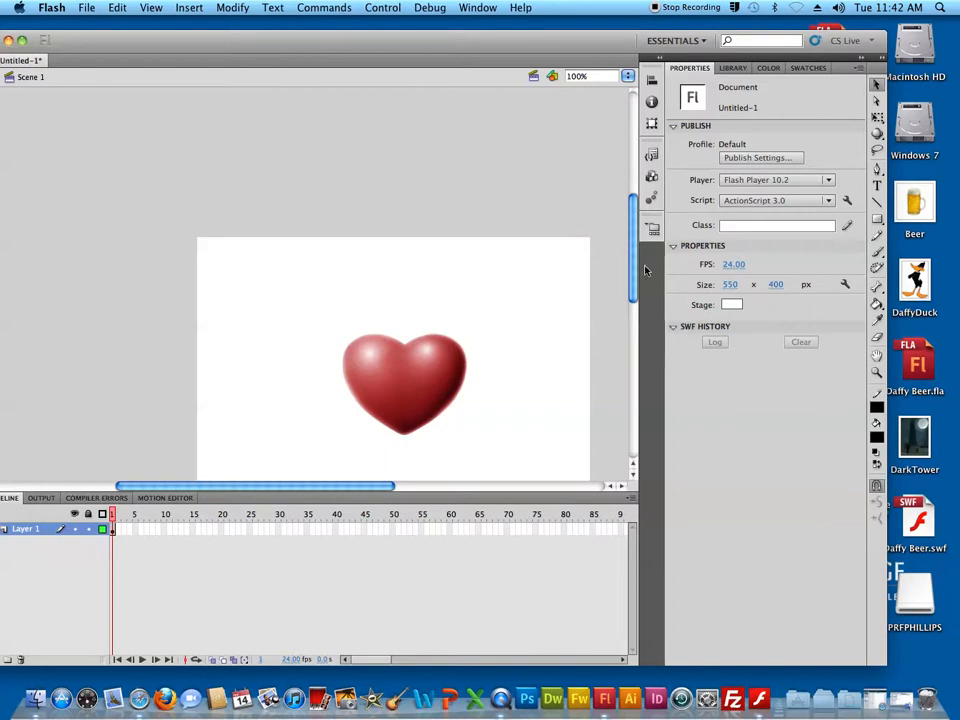
Select the cut-out heart on the stage and convert it to a Movie Clip symbol named heart
scroll(645, 316, "down", 3)
scroll(557, 398, "up", 2)
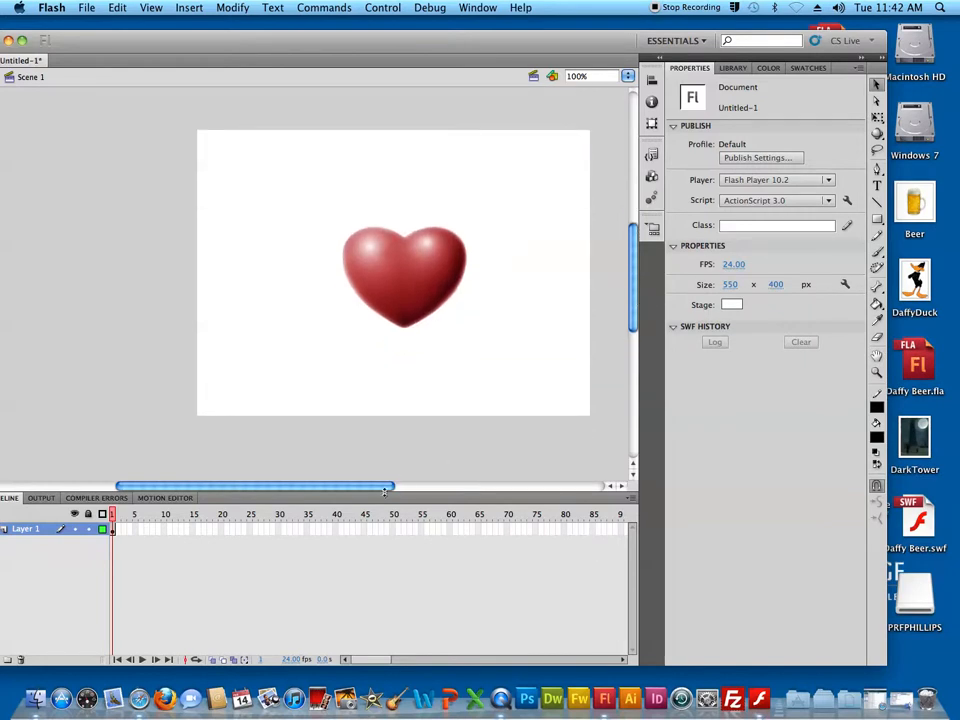
scroll(291, 366, "right", 2)
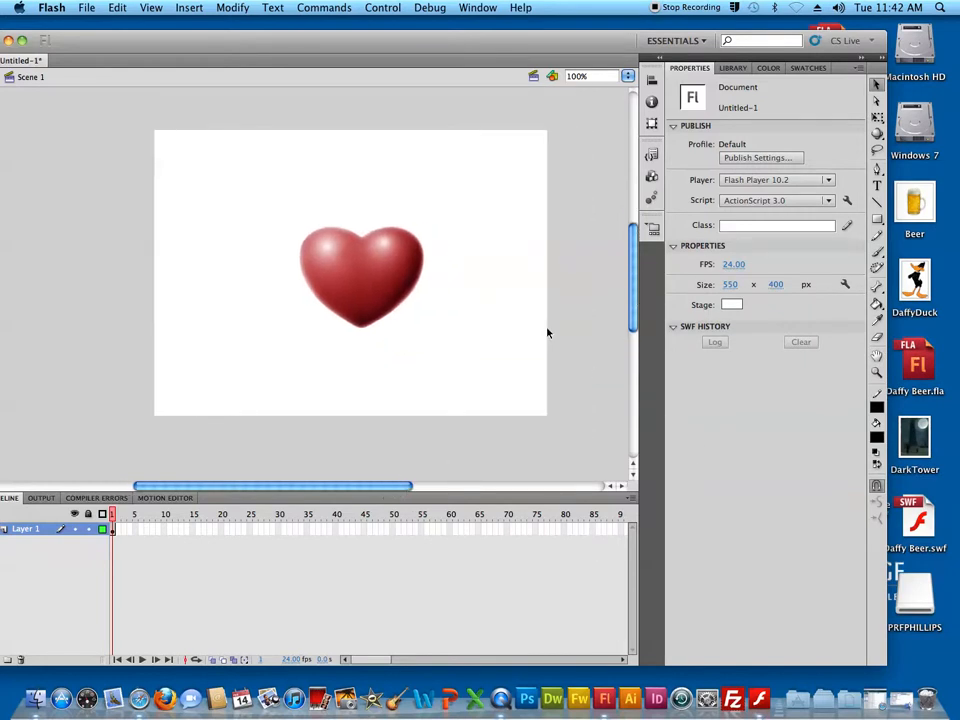
mouse_move(266, 192)
left_mouse_down()
mouse_move(581, 448)
mouse_move(564, 461)
left_mouse_up()
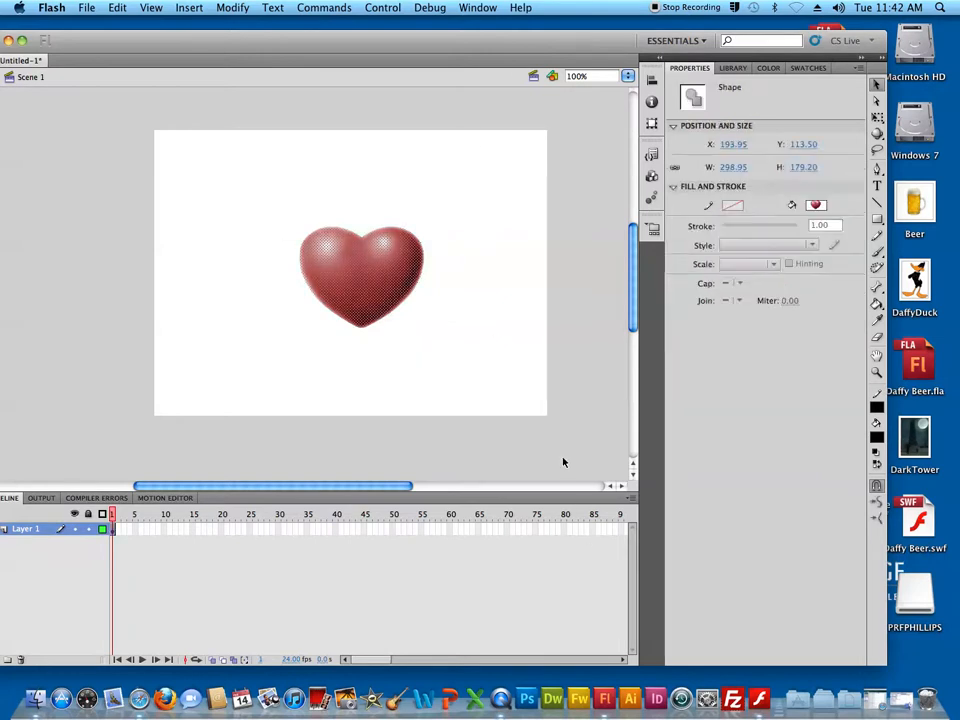
left_click(229, 7)
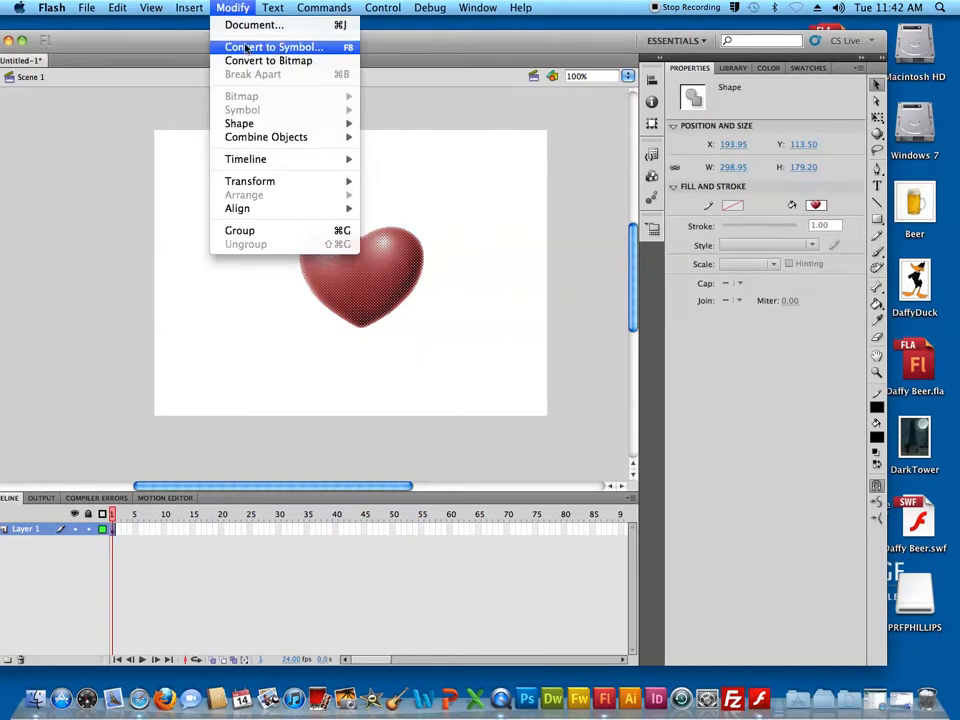
left_click(246, 47)
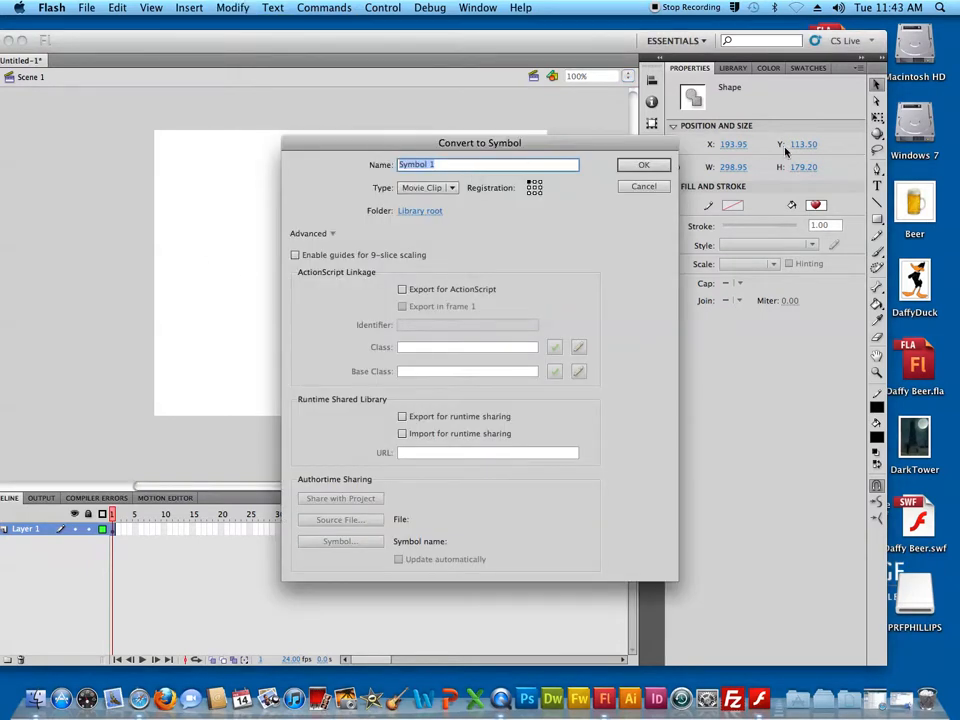
type("heart")
left_click(654, 165)
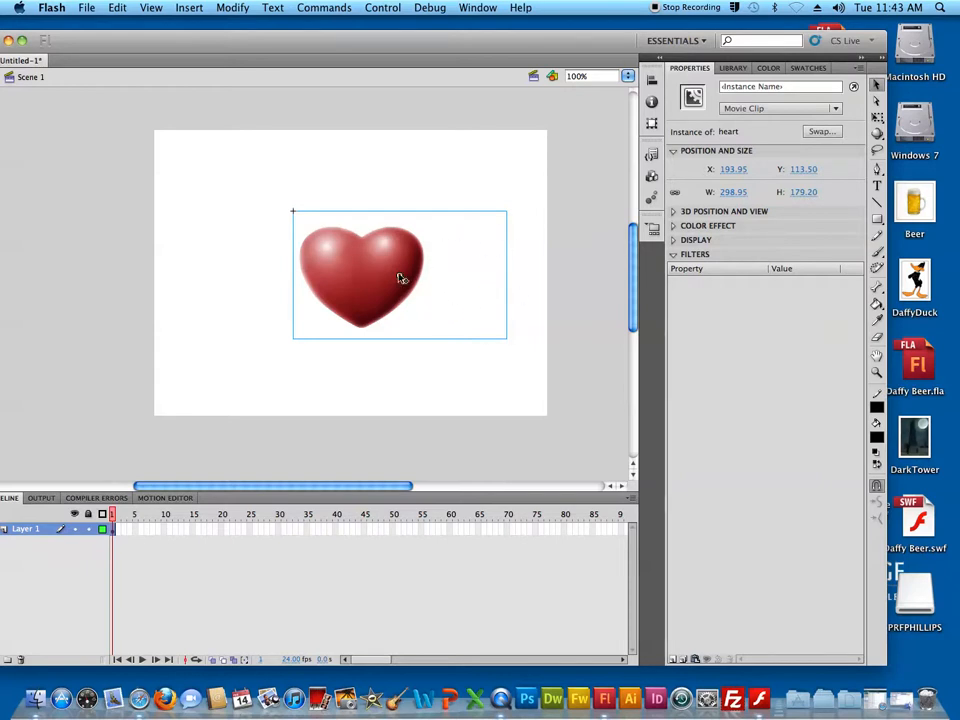
Edit the heart symbol in place and delete the stray leftover fragments beside the heart shape
double_click(374, 297)
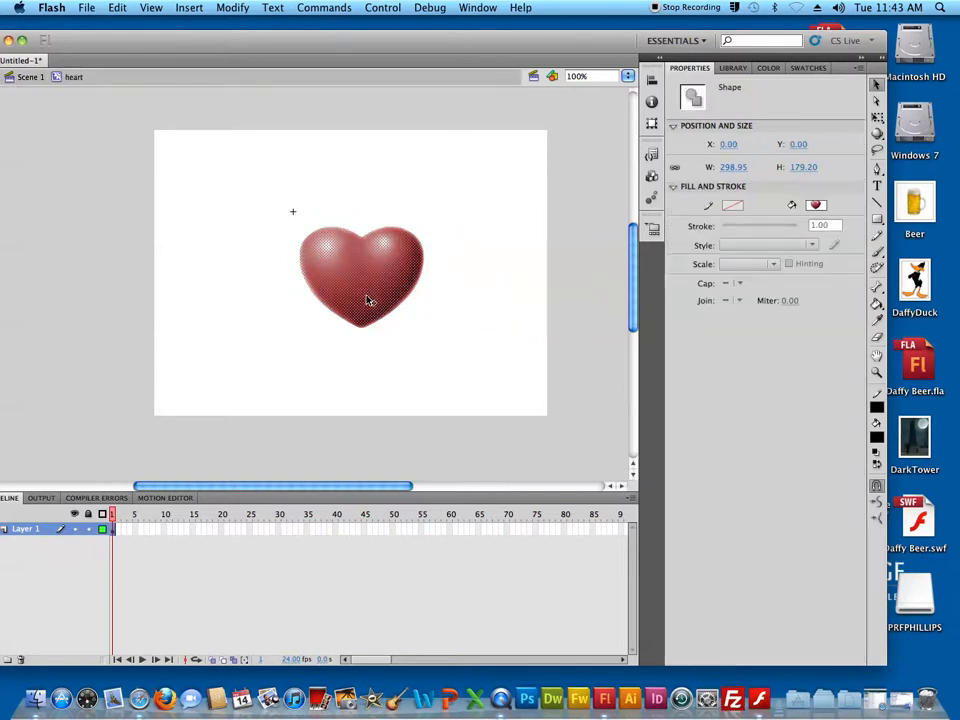
key("q")
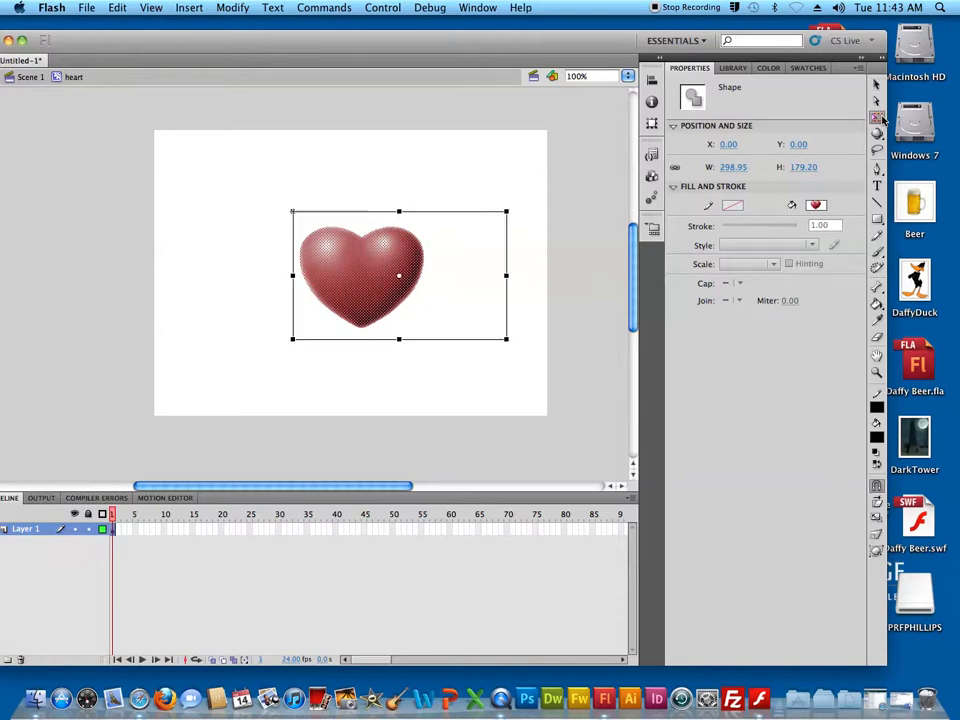
left_click(437, 165)
left_click_drag(426, 133, 564, 412)
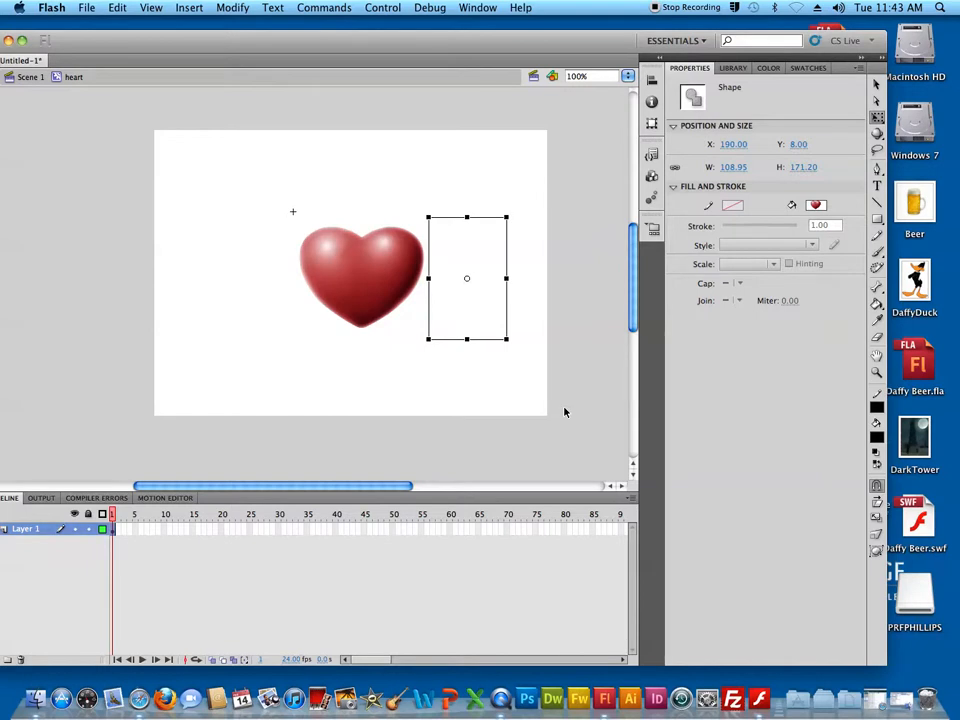
key("Delete")
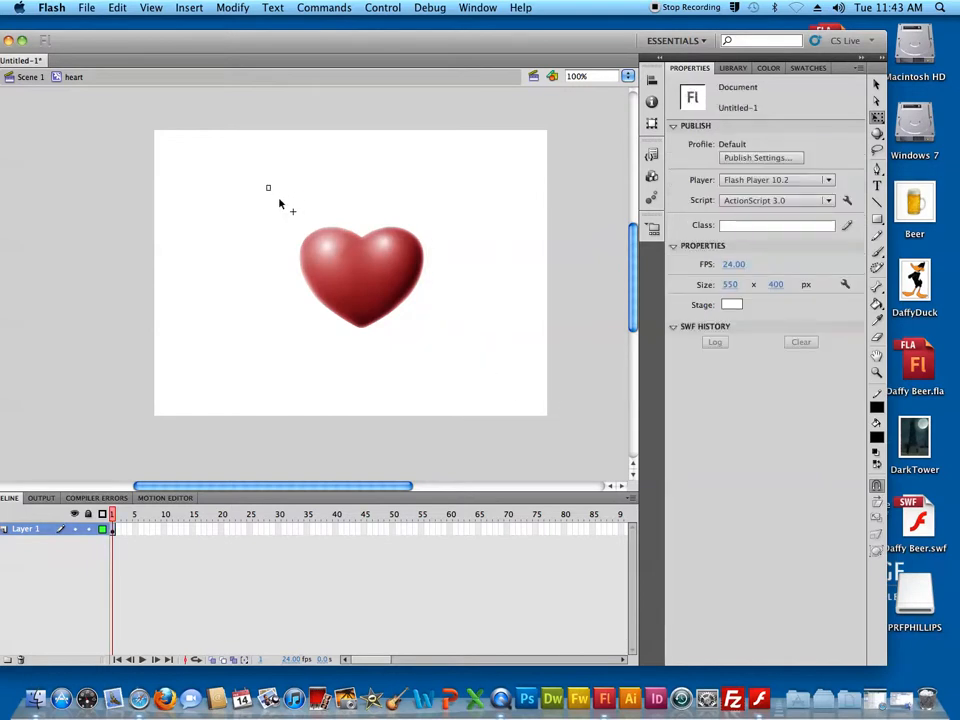
left_click_drag(266, 188, 463, 419)
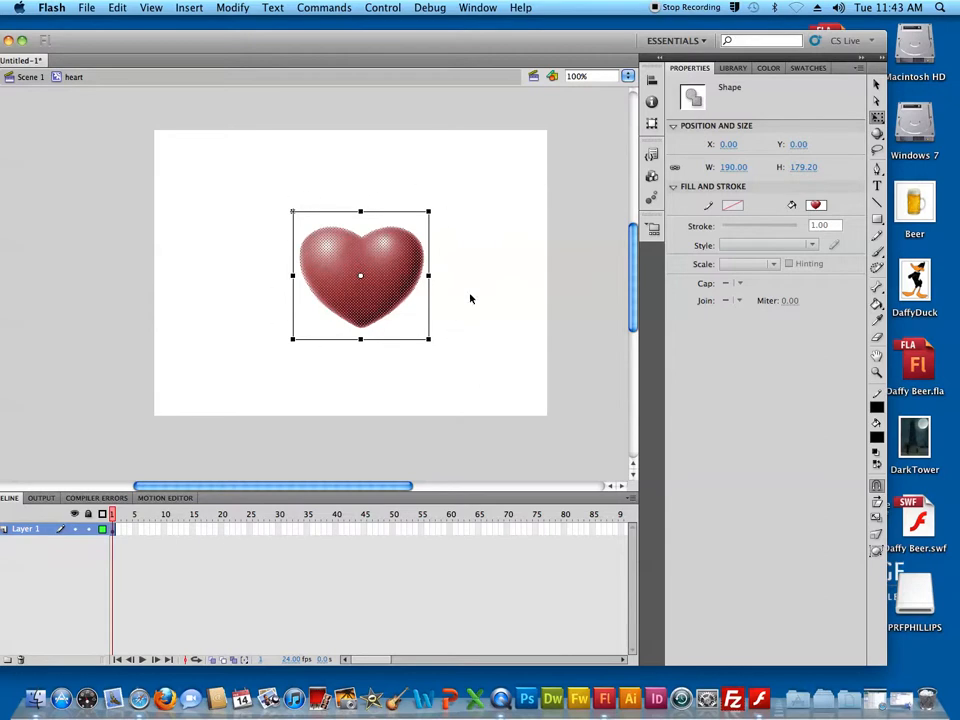
left_click(338, 176)
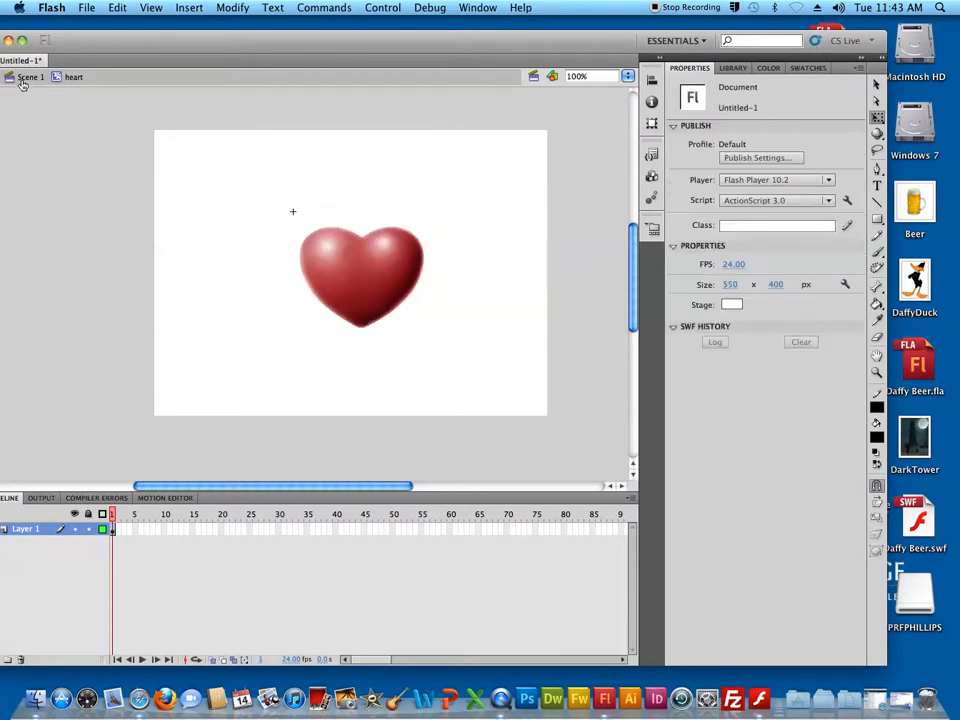
Return to Scene 1 and select the trimmed heart instance, ending with the Selection tool active
left_click(24, 77)
left_click(483, 298)
left_click(400, 290)
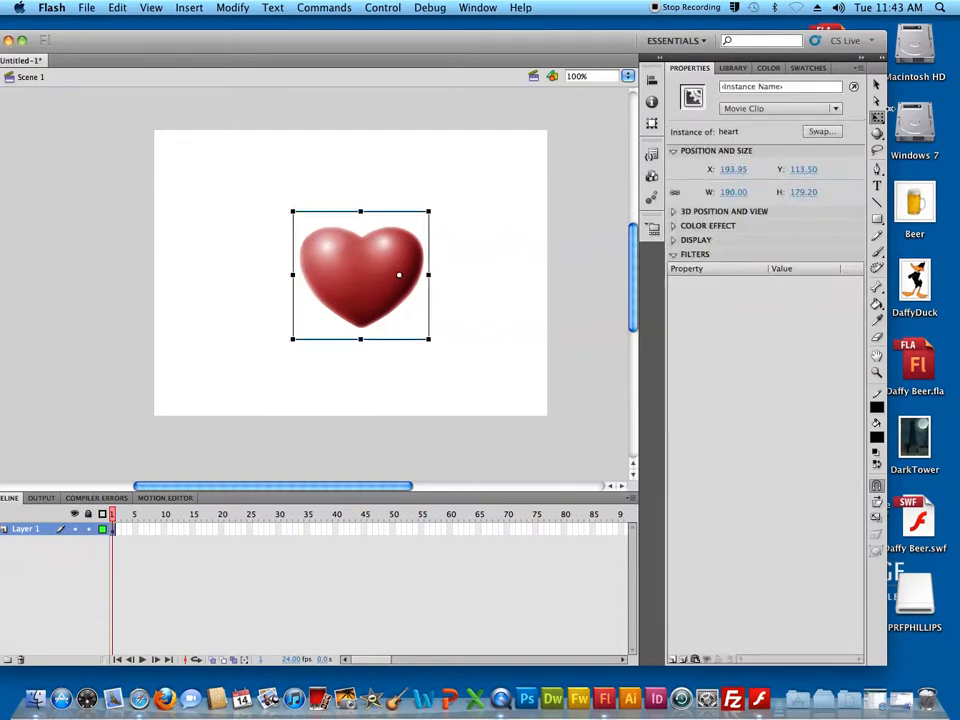
left_click(877, 87)
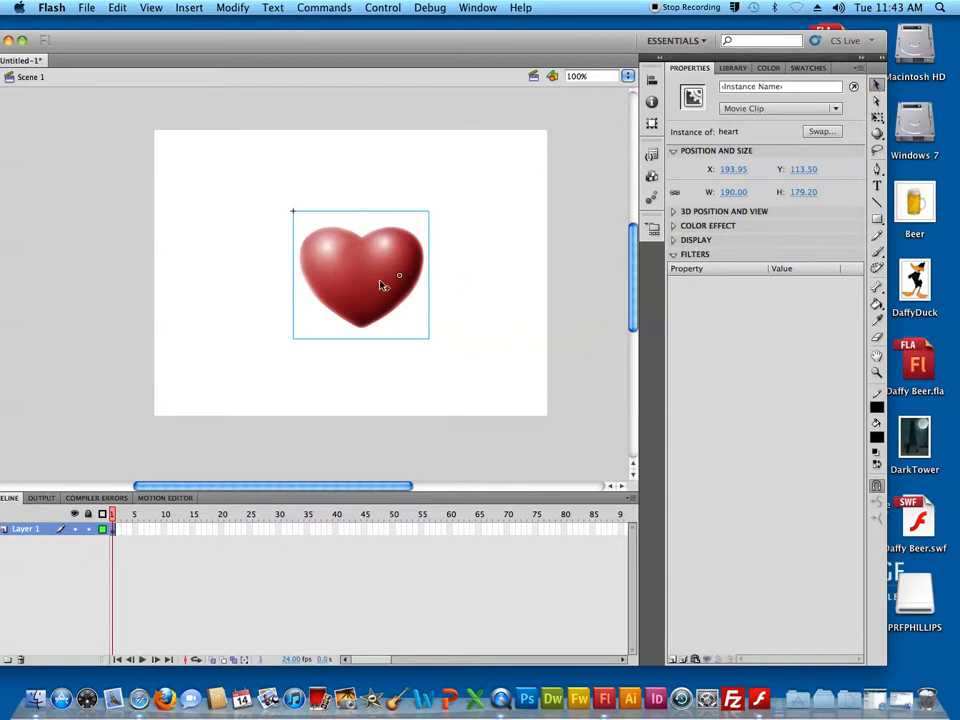
Open the heart symbol from the library and create a motion tween on frame 1, accepting conversion of the shape to a symbol
left_click(733, 67)
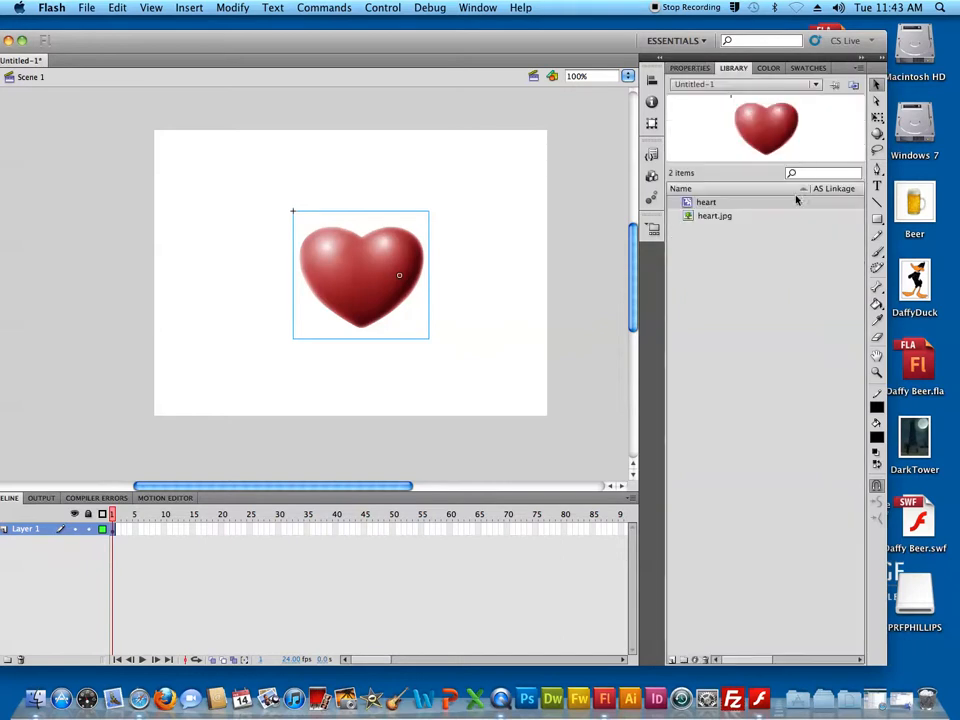
double_click(688, 204)
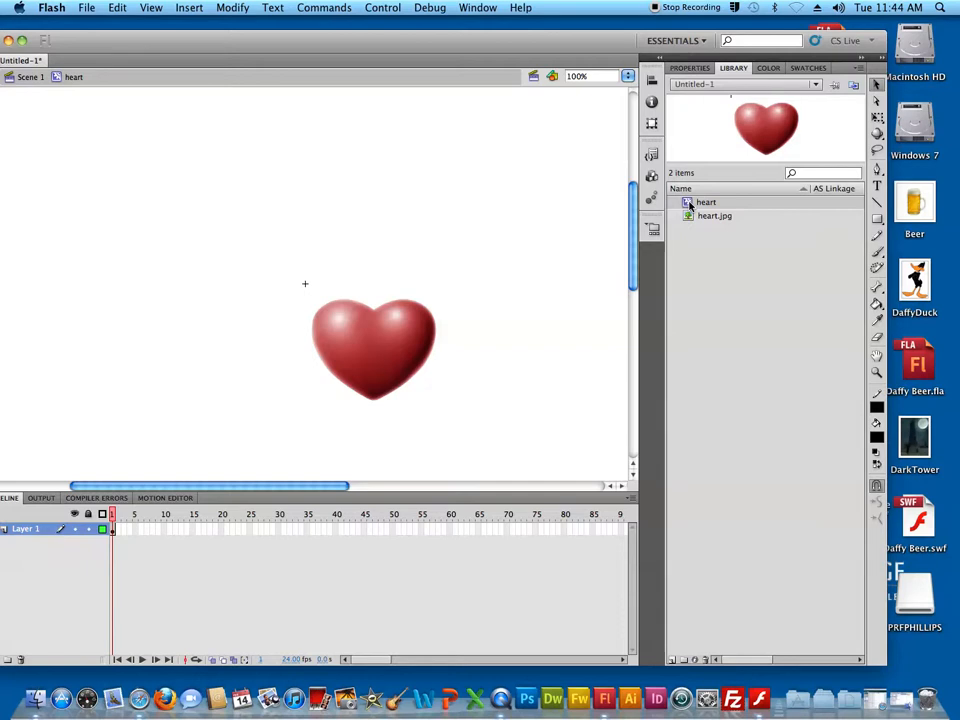
left_click(112, 531)
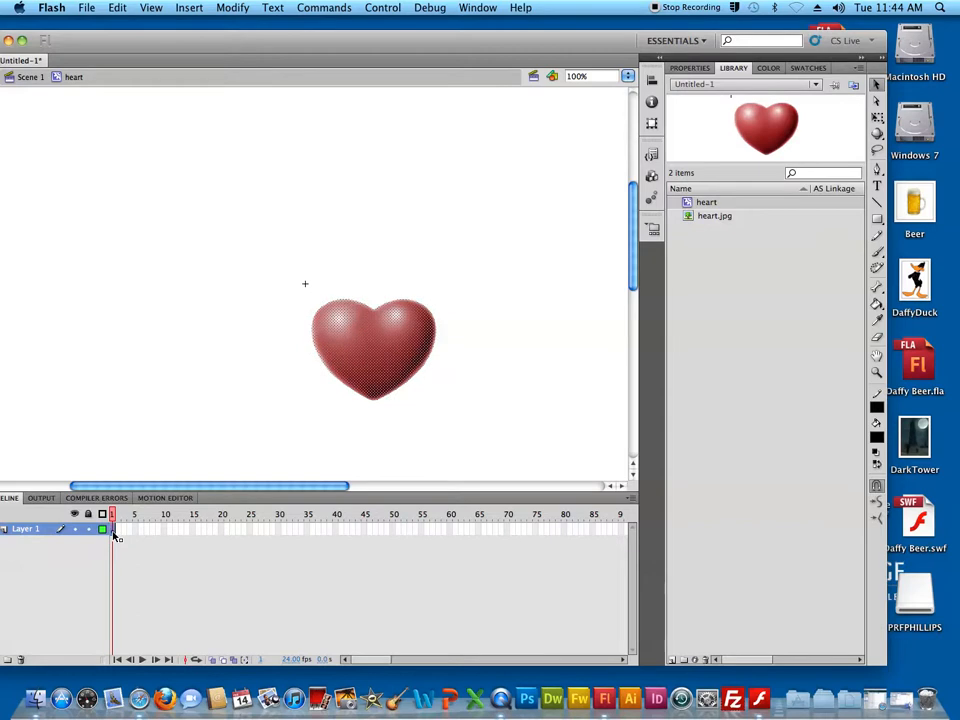
right_click(114, 533)
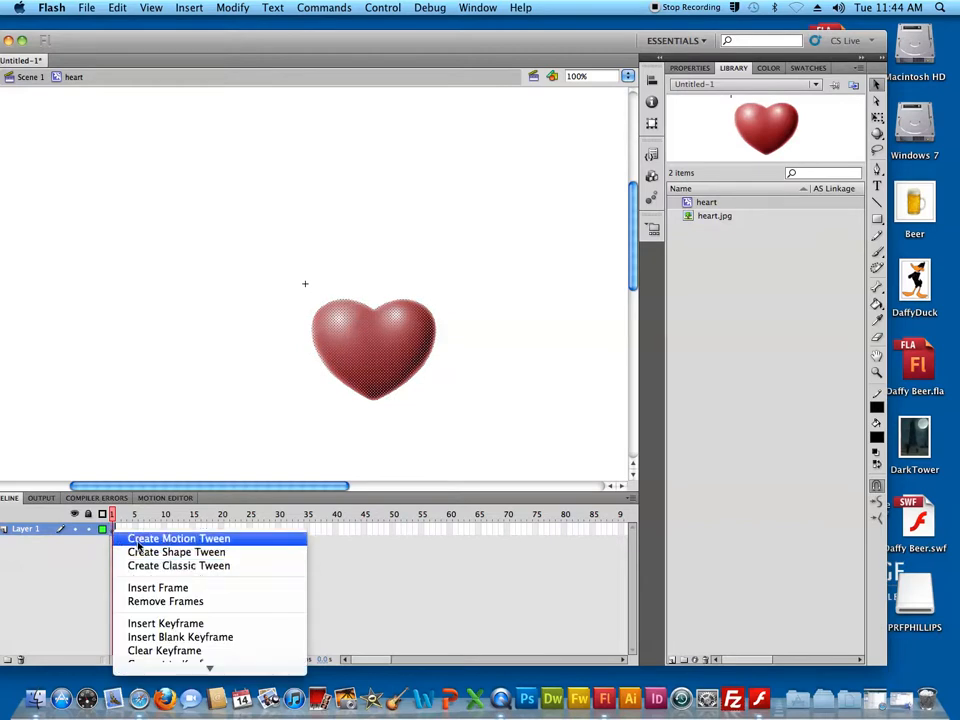
left_click(139, 541)
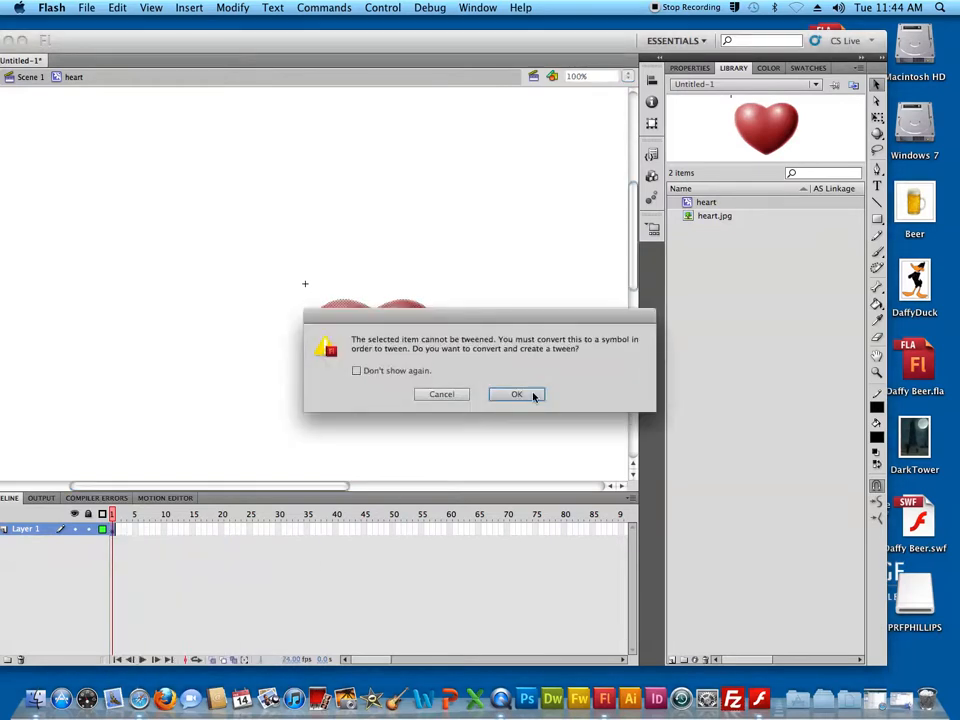
left_click(516, 394)
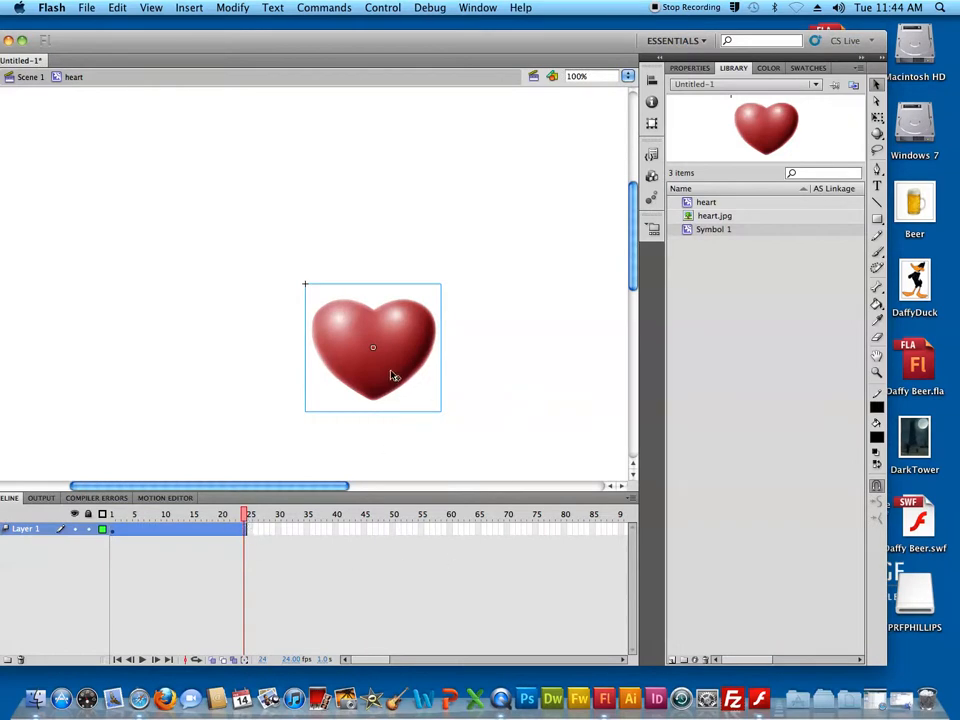
Nudge the heart slightly downward at frame 24, play the tween, and return the playhead to frame 1
key("Down")
key("Down")
key("Down")
key("Down")
key("Down")
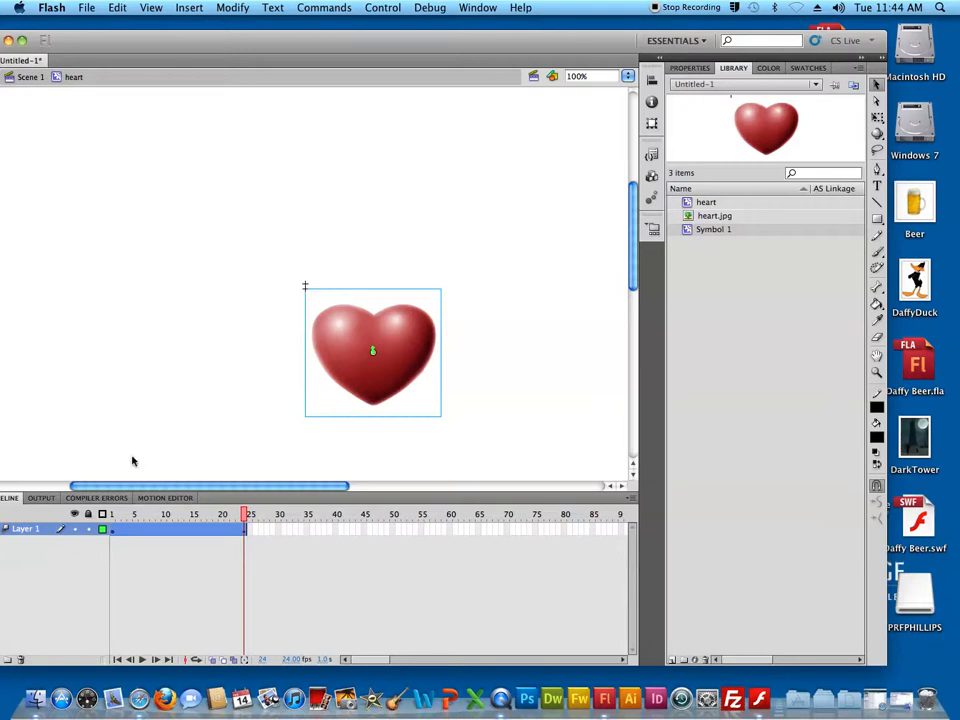
key("Return")
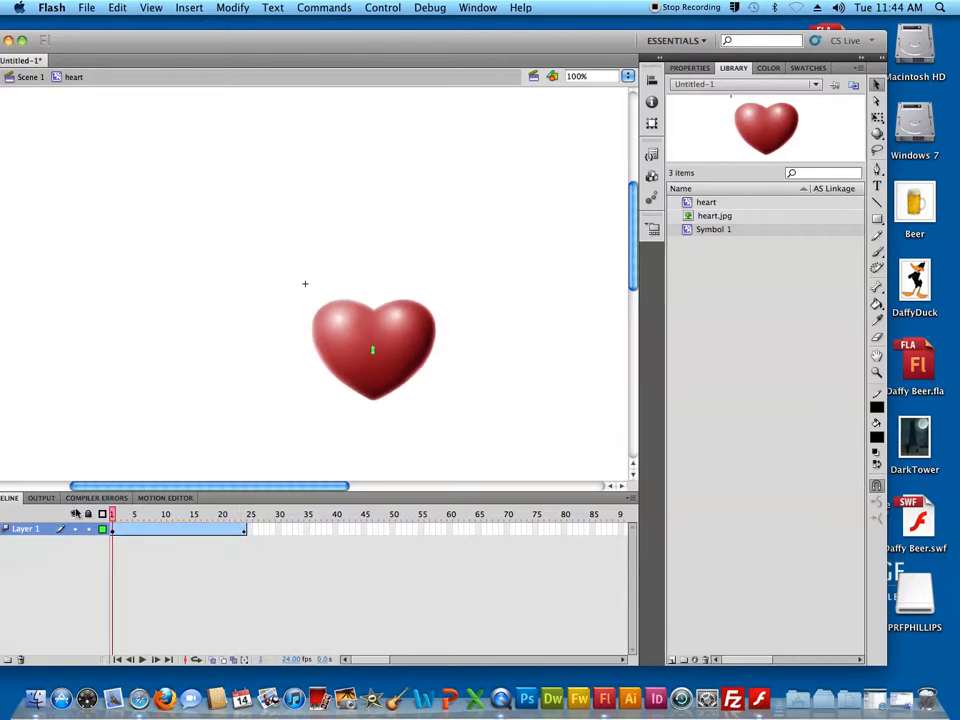
left_click_drag(178, 514, 112, 513)
Return to Scene 1, test the movie to preview the heart animation, and close the preview
left_click(28, 77)
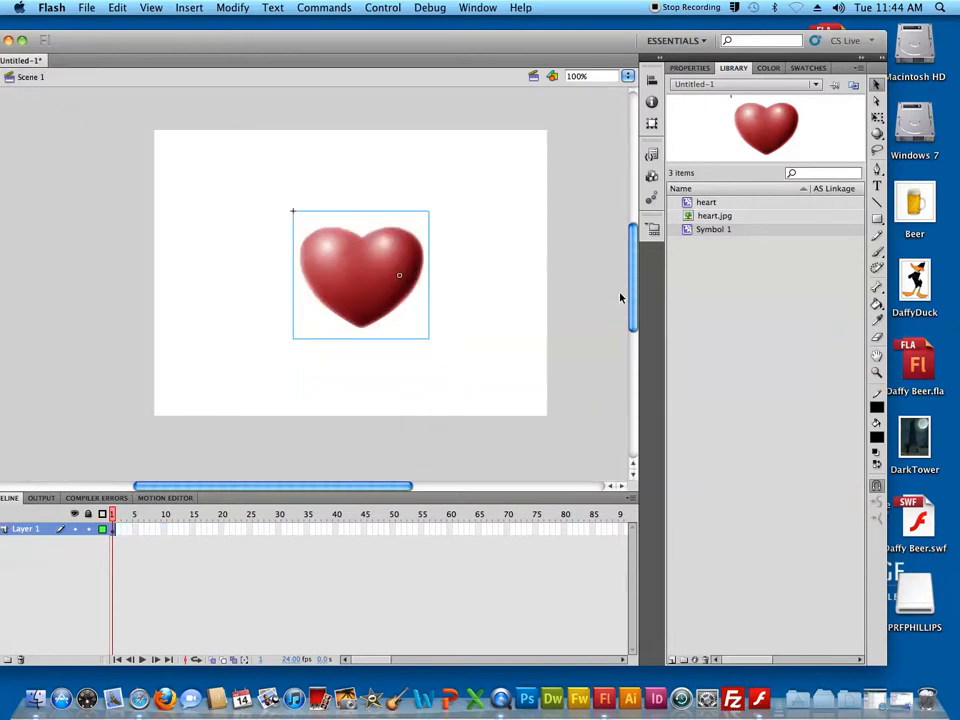
key("super+Return")
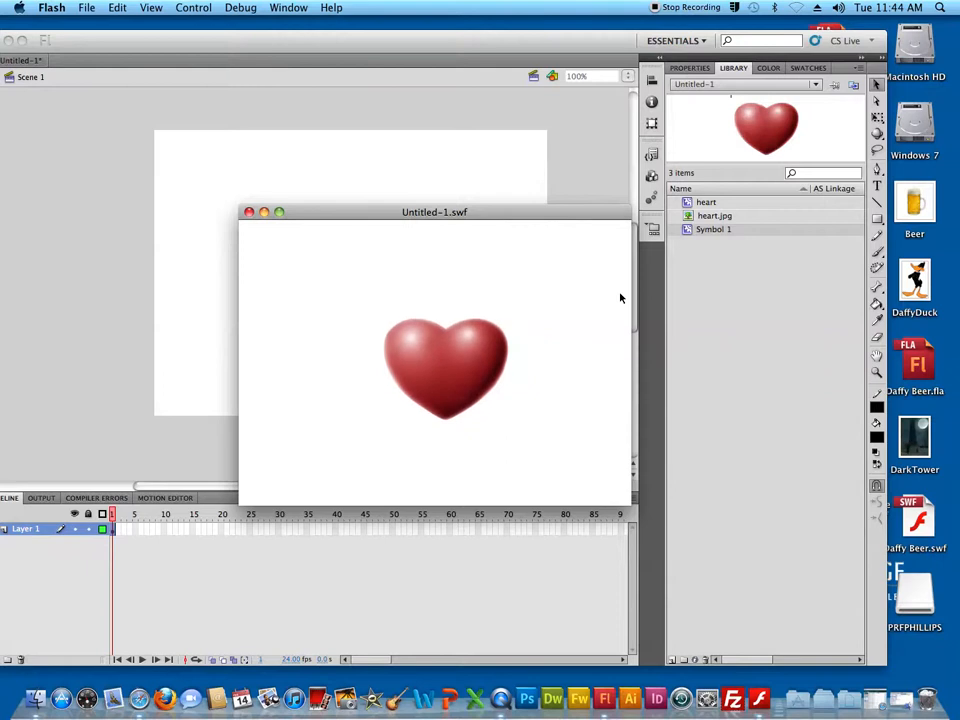
left_click(249, 214)
Reopen the heart symbol for editing, show its motion tween at frame 9 in the Motion Editor, and bring the whole window into view
left_click(370, 302)
double_click(370, 302)
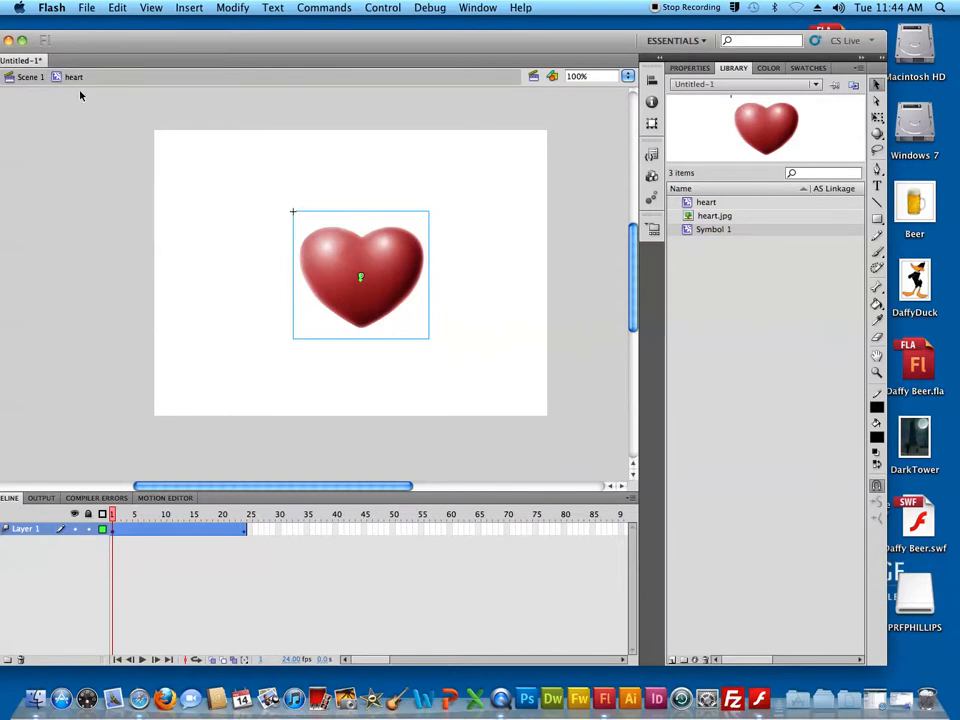
right_click(150, 531)
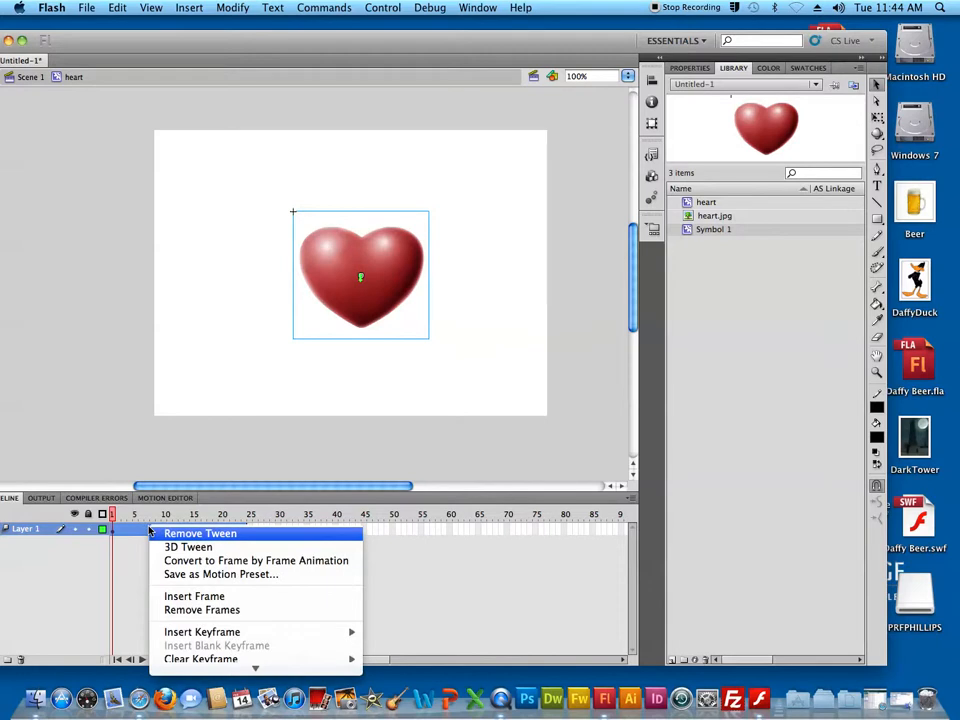
left_click(133, 557)
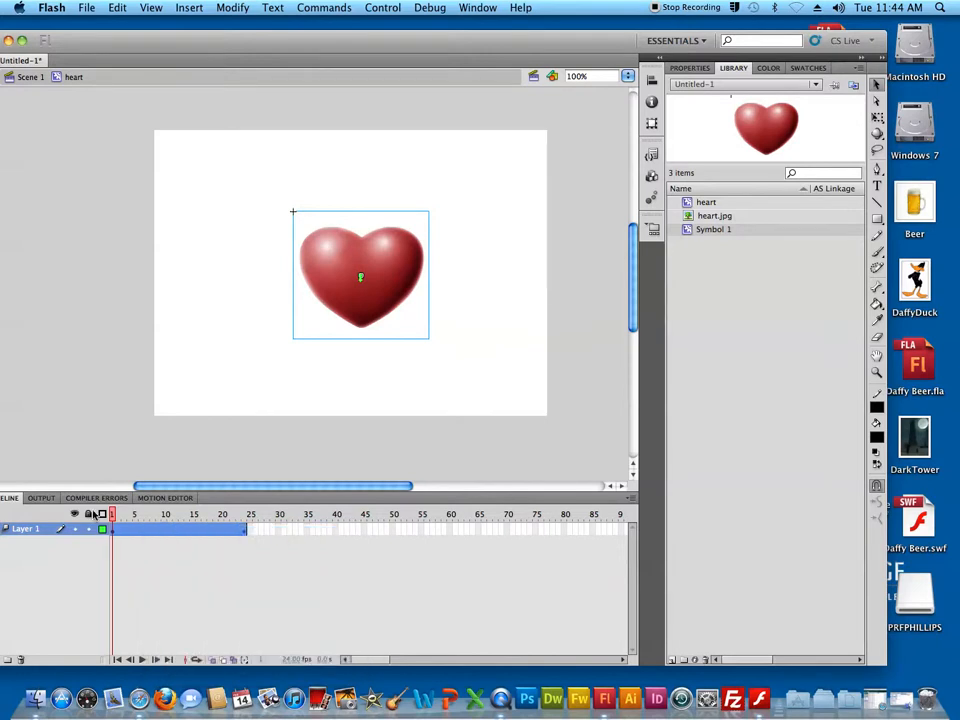
left_click(164, 498)
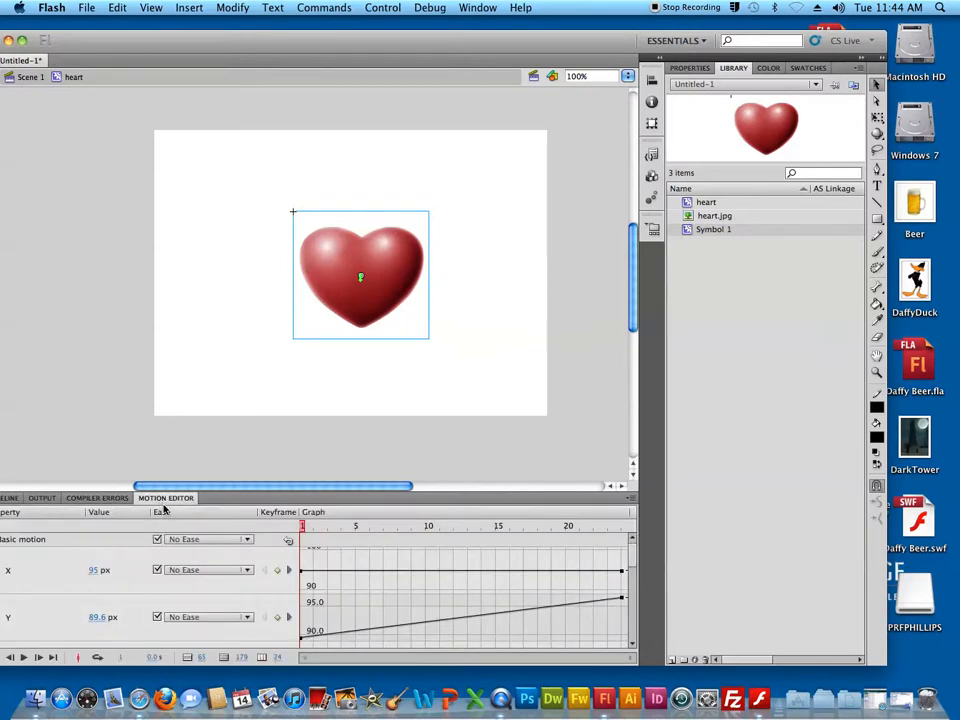
left_click(12, 498)
left_click(159, 532)
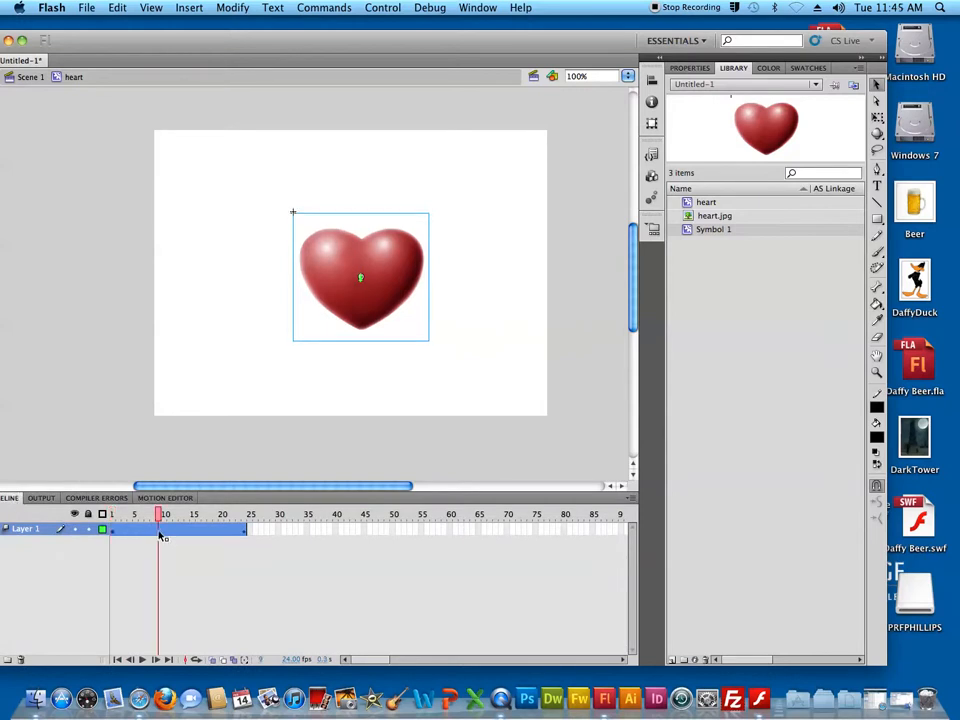
left_click(160, 498)
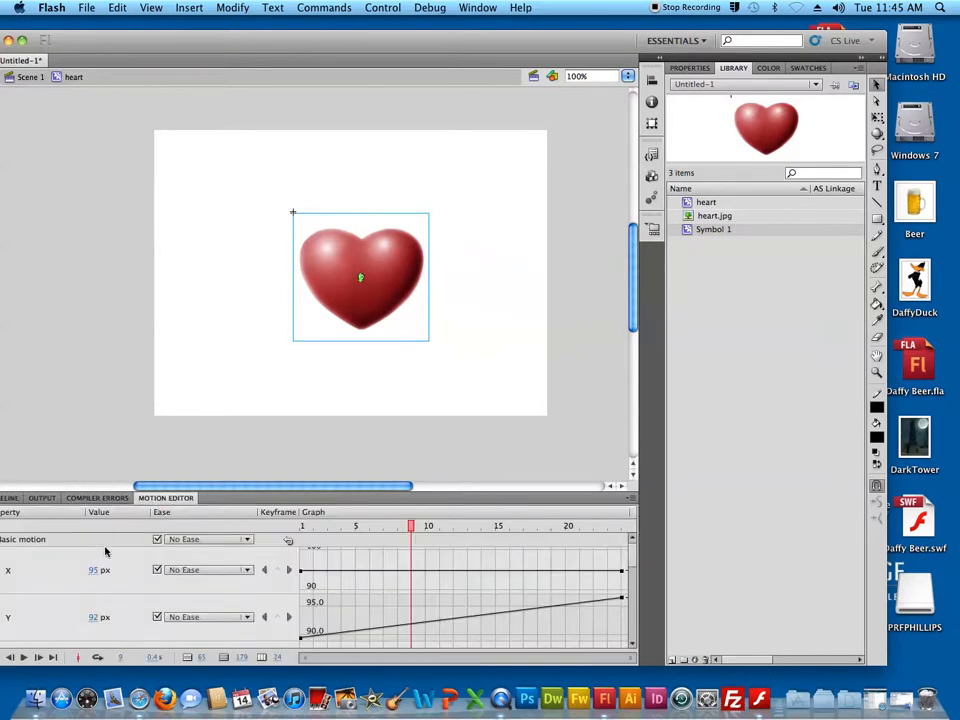
left_click_drag(98, 44, 145, 34)
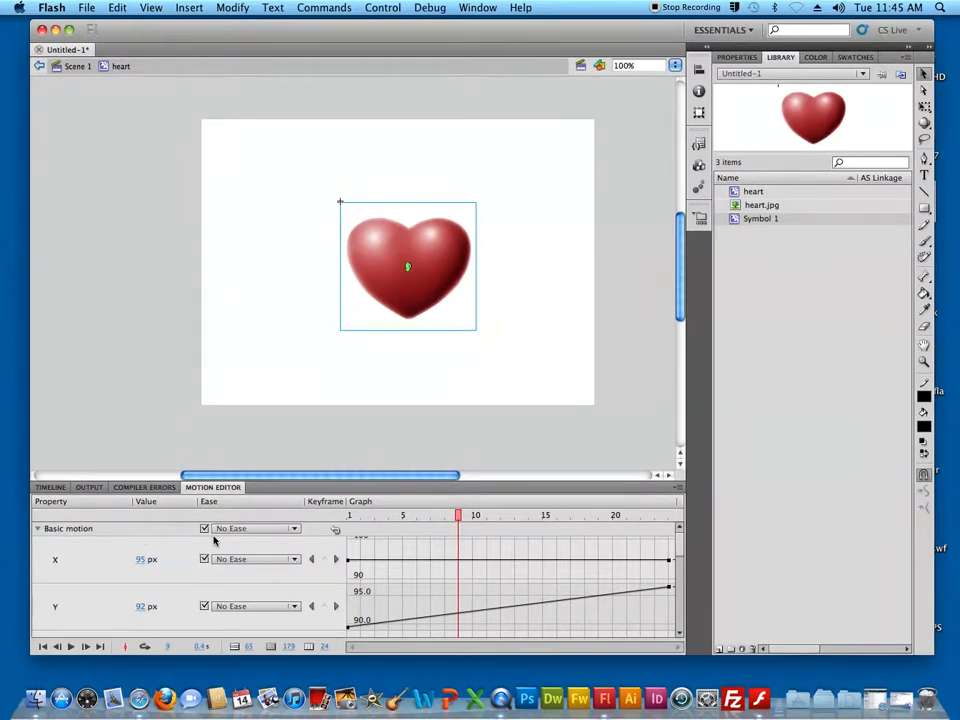
Add a Square Wave ease to the heart tween's list of eases
scroll(335, 547, "down", 10)
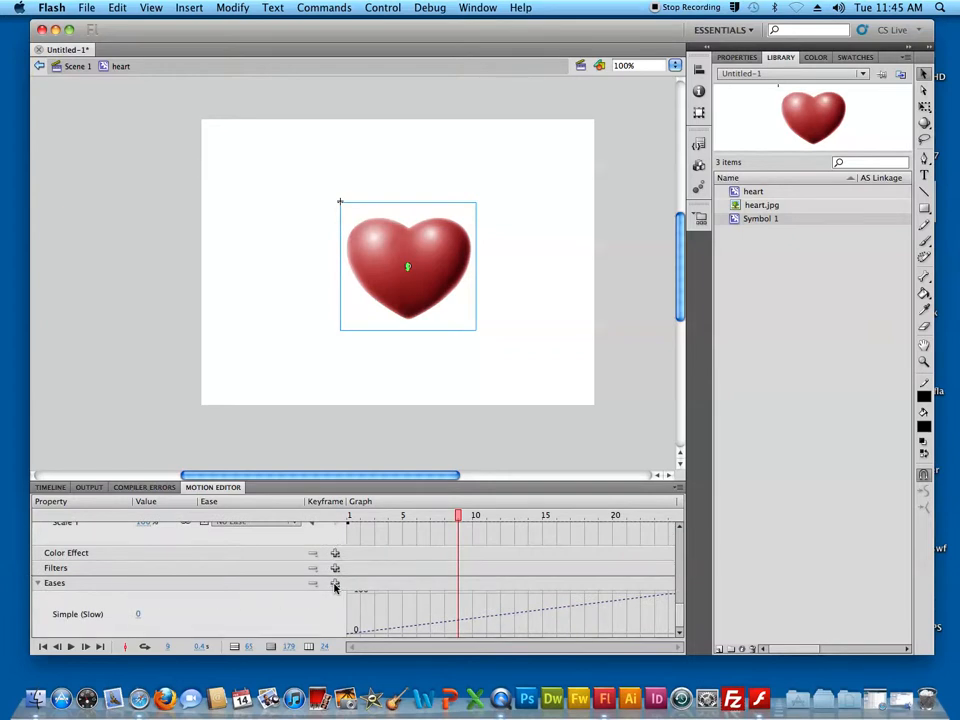
left_click(335, 585)
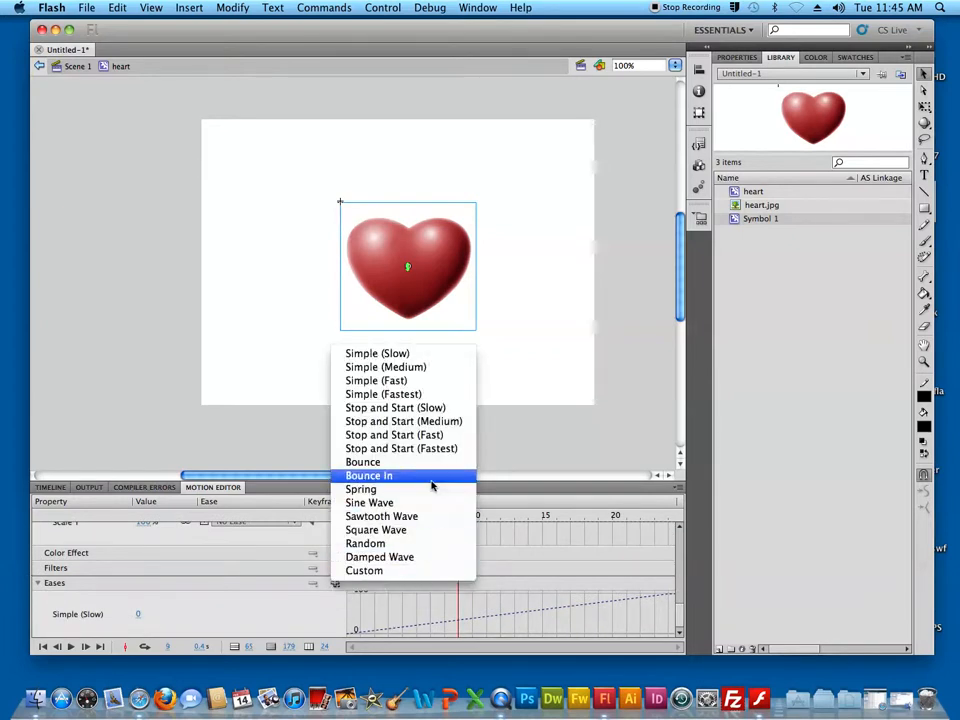
left_click(434, 543)
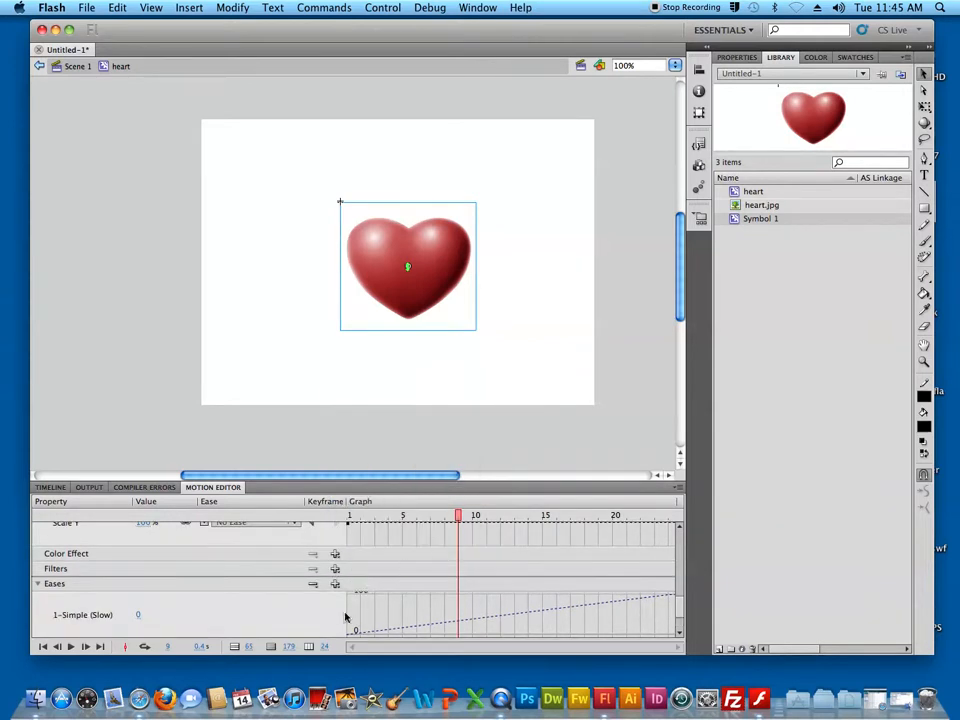
scroll(212, 621, "down", 1)
scroll(212, 621, "down", 1)
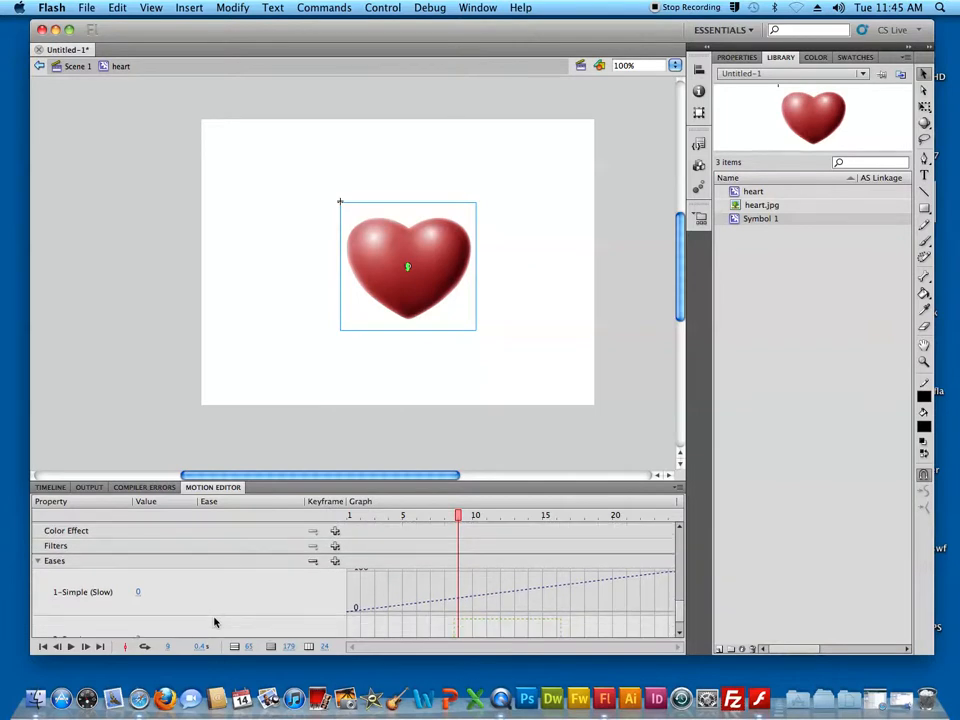
Keep the Random ease's value at 3 and apply the 2-Random ease to the heart tween's Basic motion
scroll(213, 622, "down", 2)
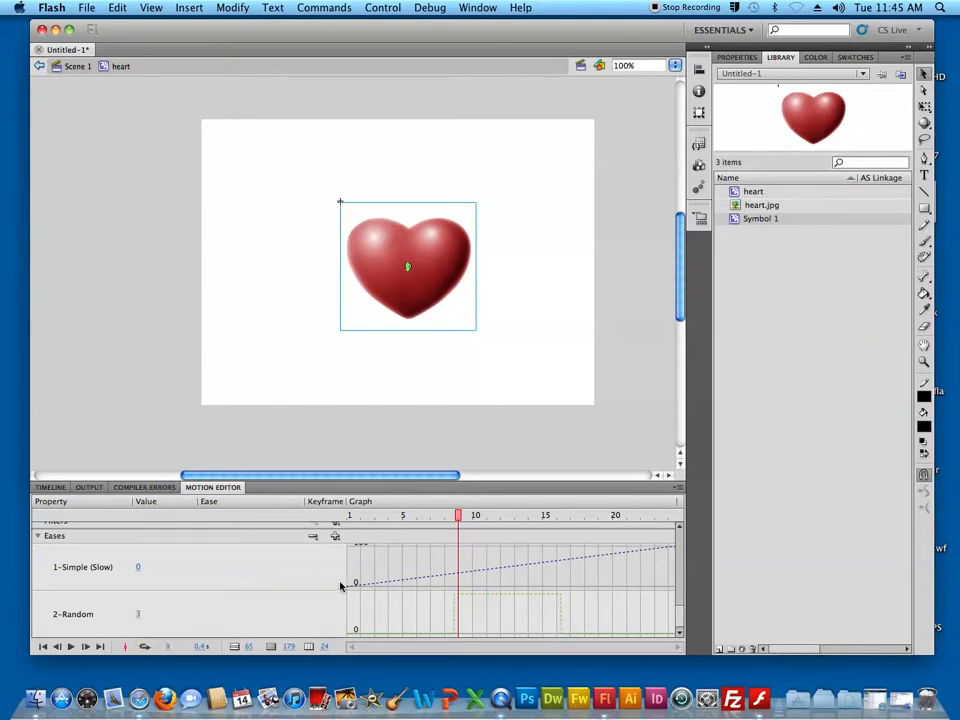
left_click(138, 617)
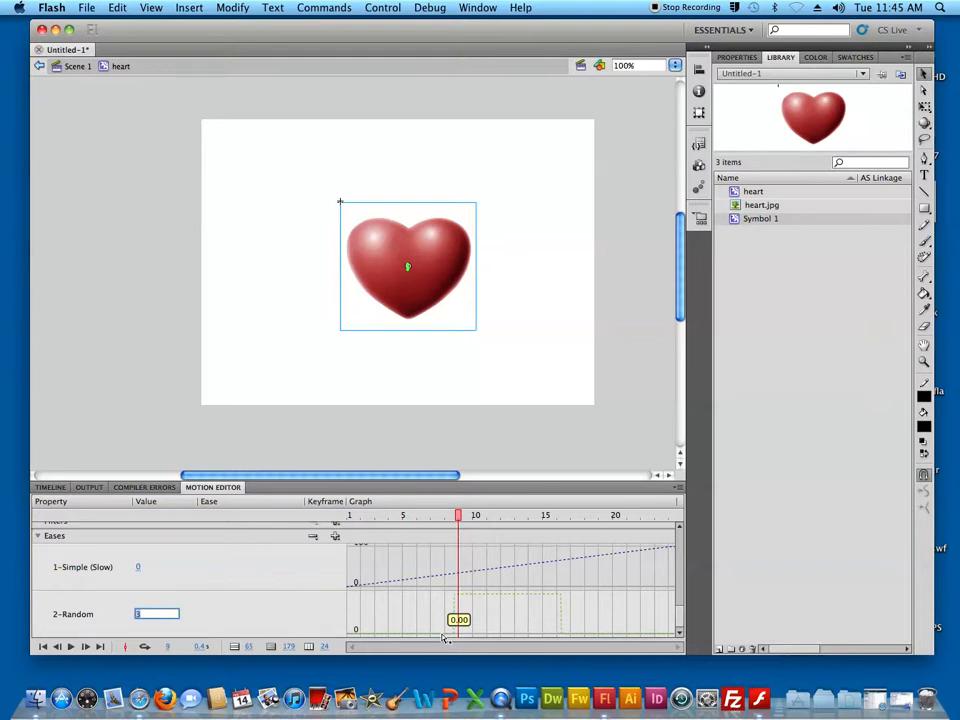
key("Return")
left_click_drag(679, 603, 683, 540)
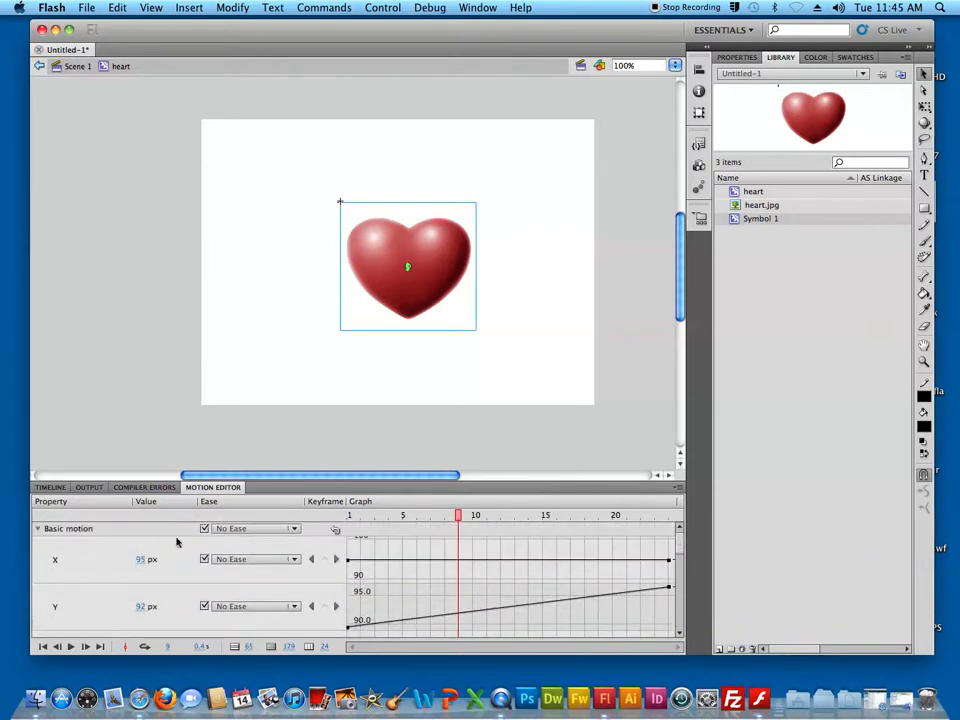
left_click(294, 528)
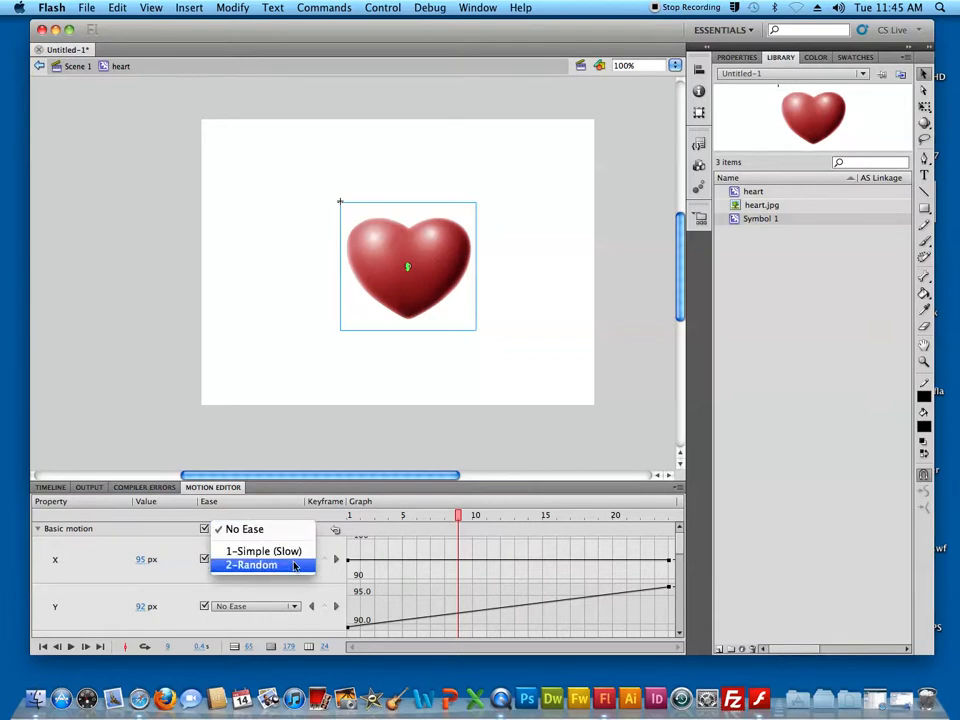
left_click(294, 566)
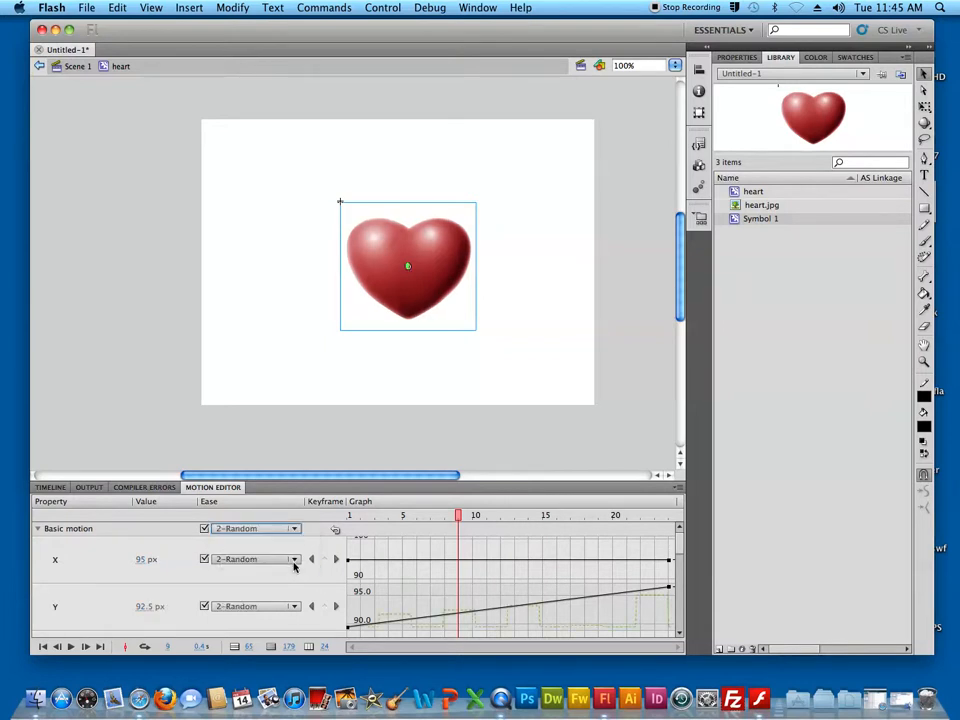
Return to Scene 1, show its timeline, and test the movie with the Random ease before closing the preview
left_click(77, 67)
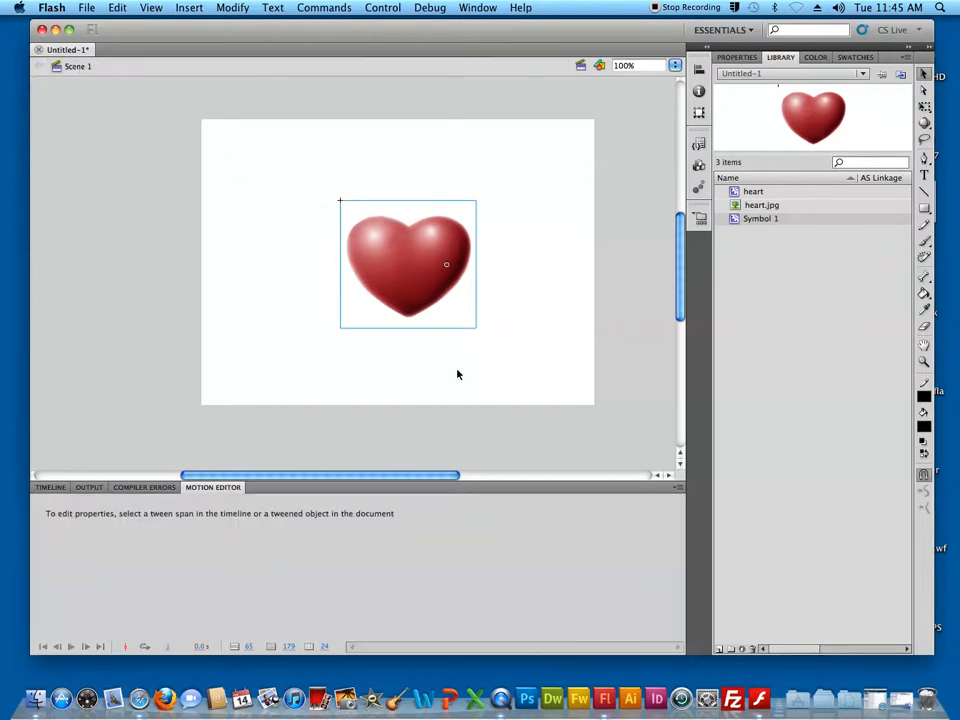
left_click(50, 487)
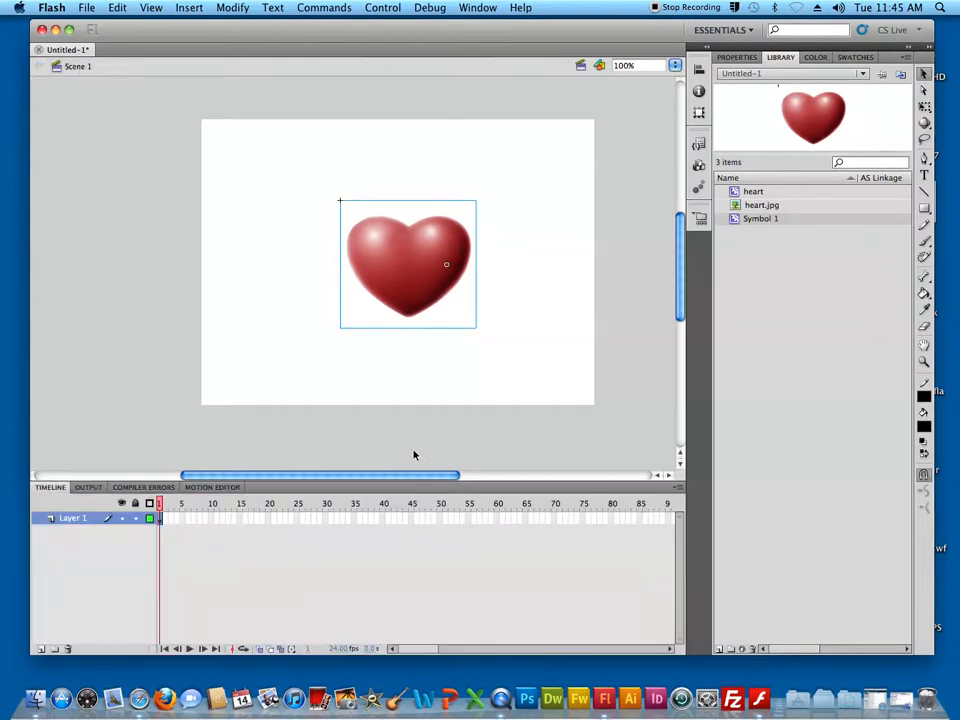
key("super+Return")
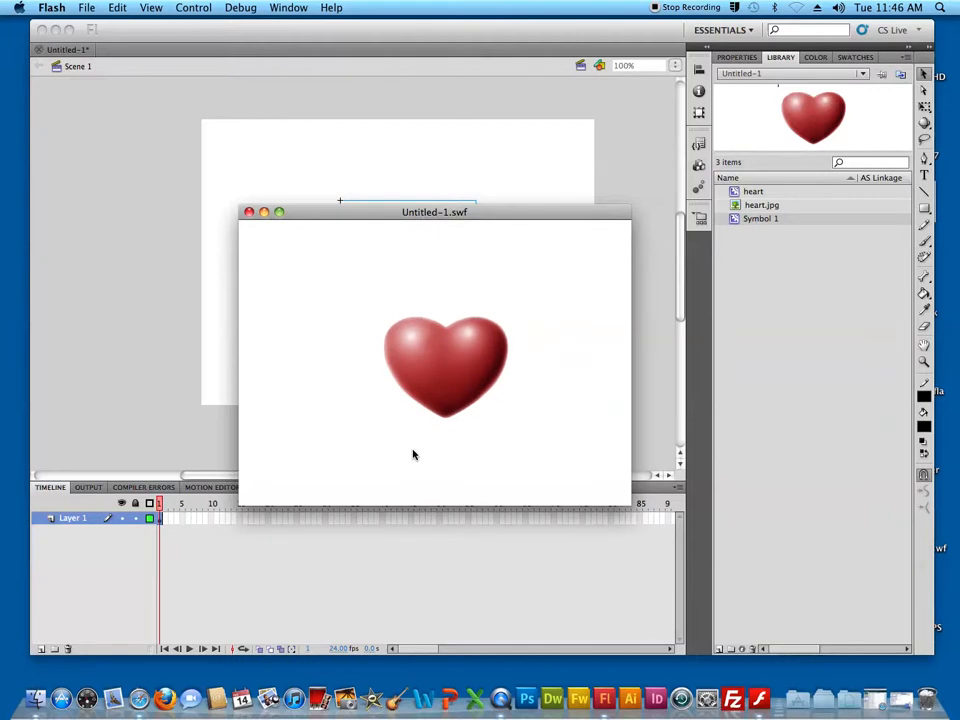
left_click(250, 213)
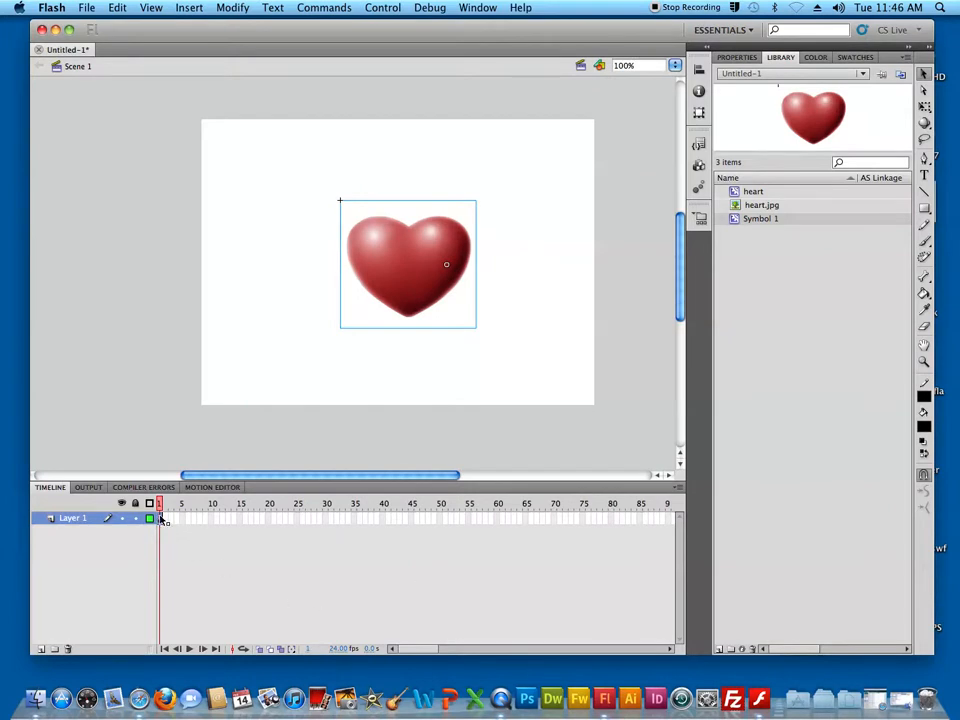
Rename Layer 1 in Scene 1 as heart
double_click(76, 517)
type("heart")
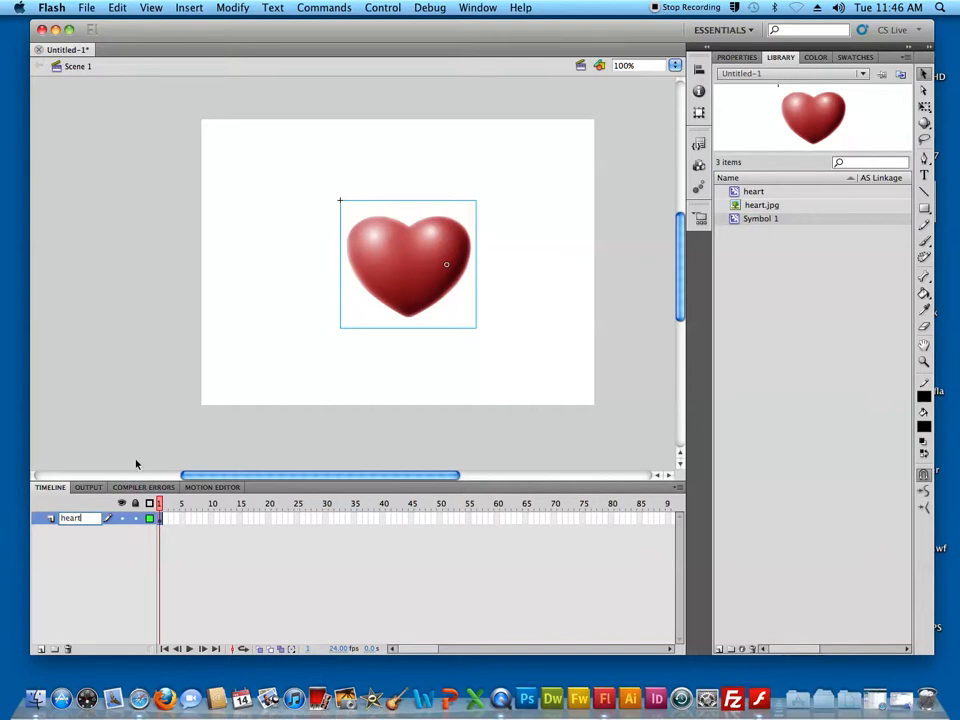
left_click(402, 295)
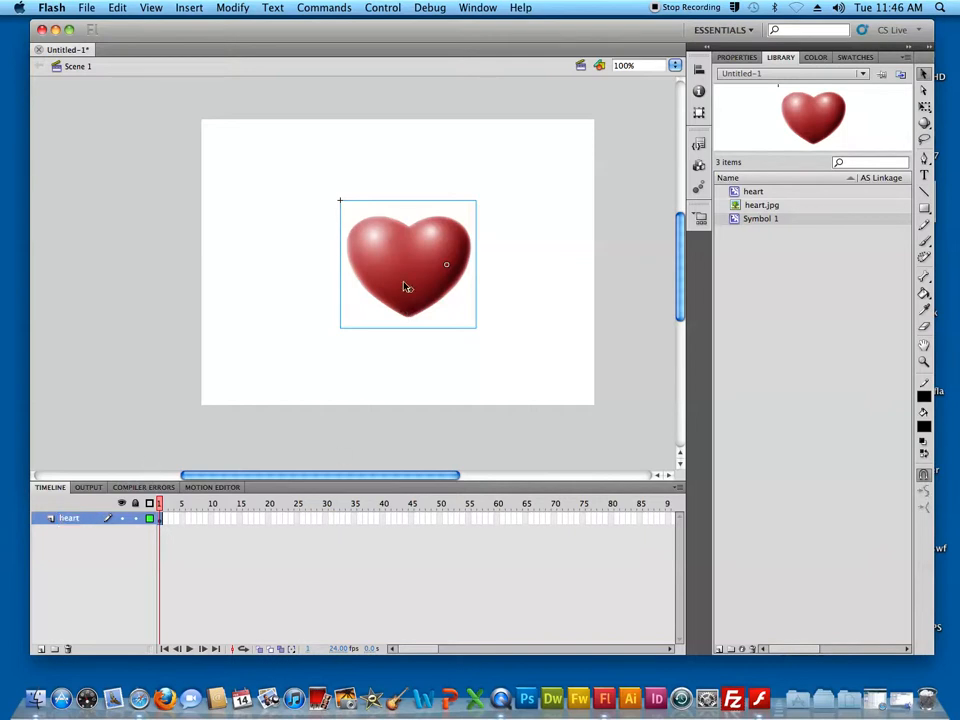
Create a motion tween from frame 1 of the heart layer and extend its span to frame 60
right_click(160, 512)
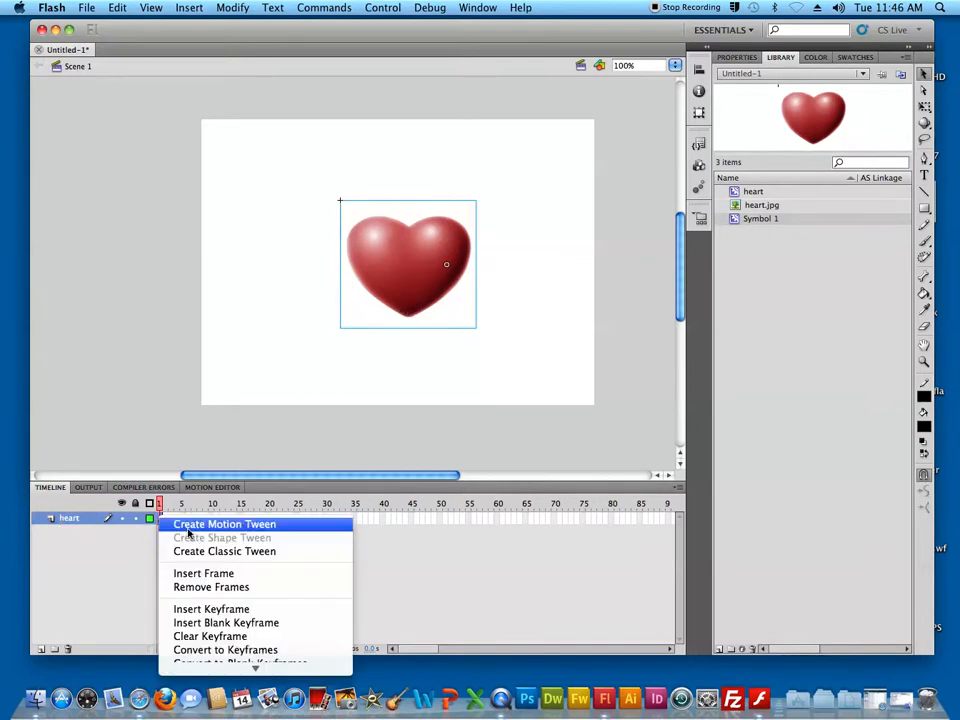
left_click(185, 521)
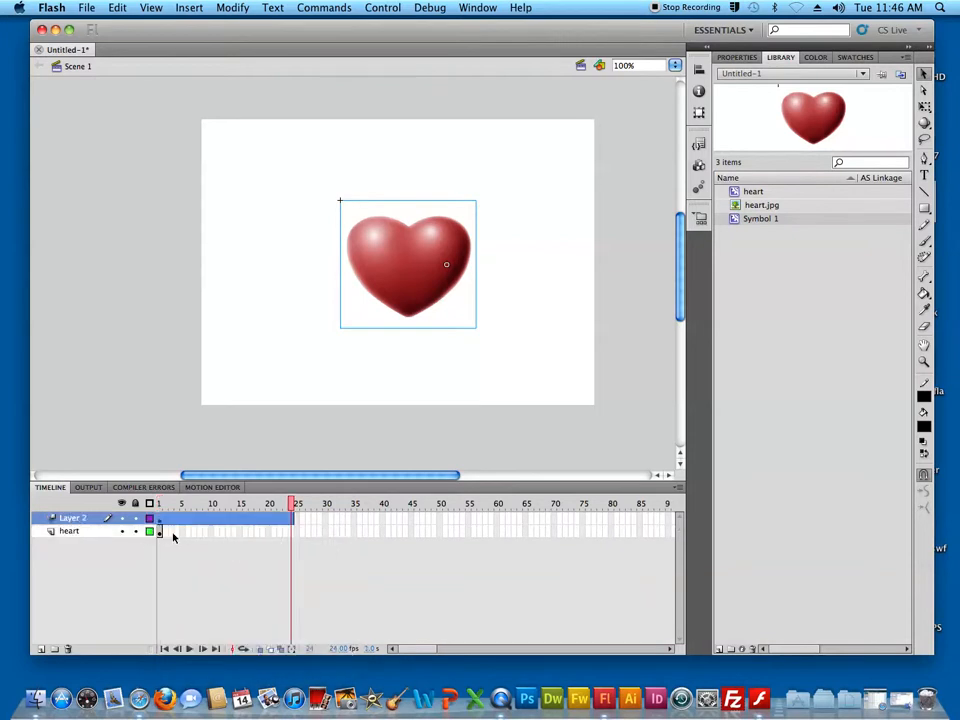
left_click_drag(291, 504, 238, 505)
left_click(303, 518)
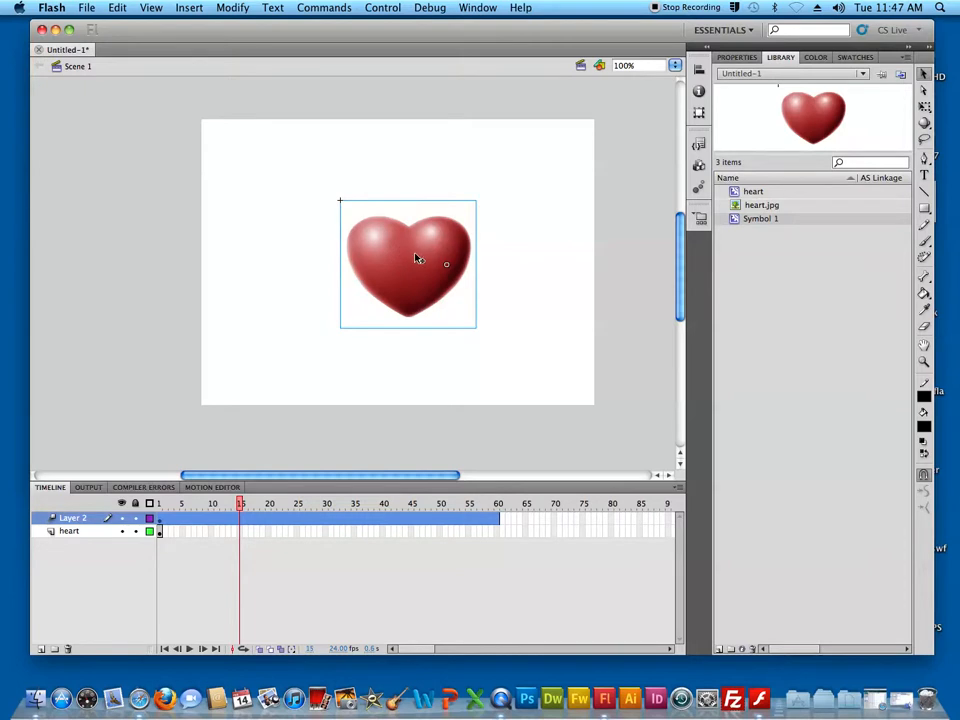
Position the heart at the stage's upper left at frame 15, upper right at frame 30, and near the centre at frame 45
left_click(421, 269)
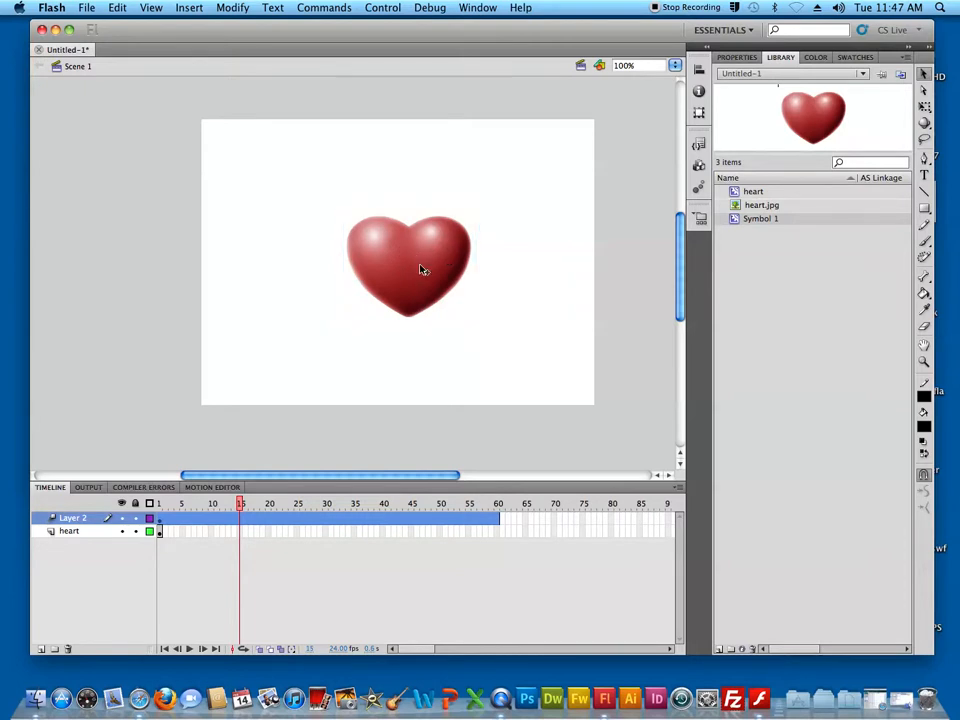
left_click_drag(421, 269, 313, 230)
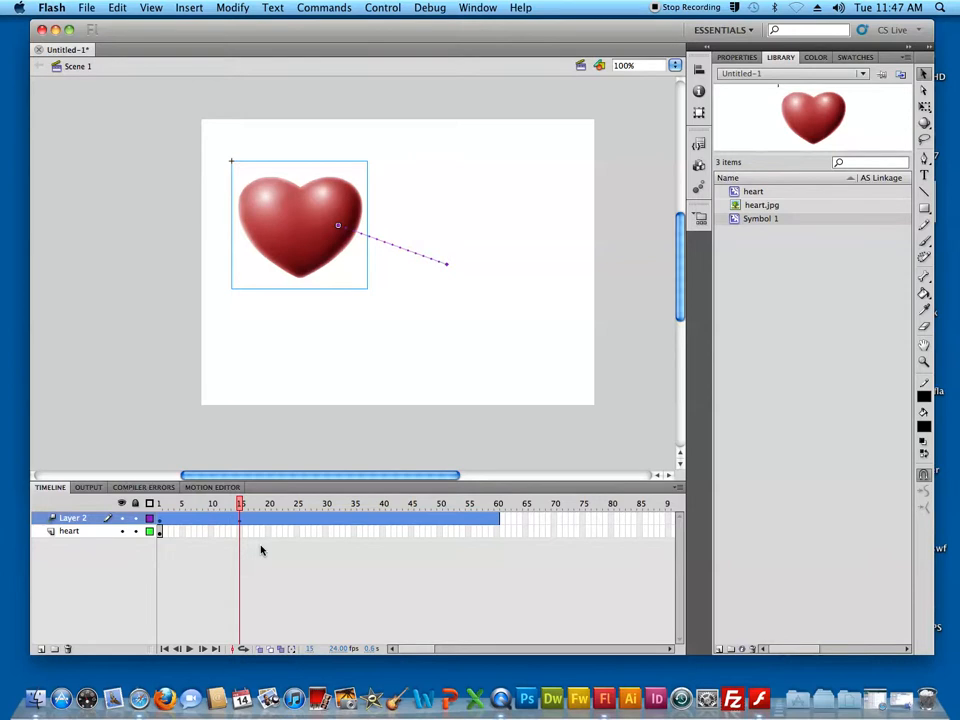
left_click(328, 522)
left_click_drag(311, 227, 519, 219)
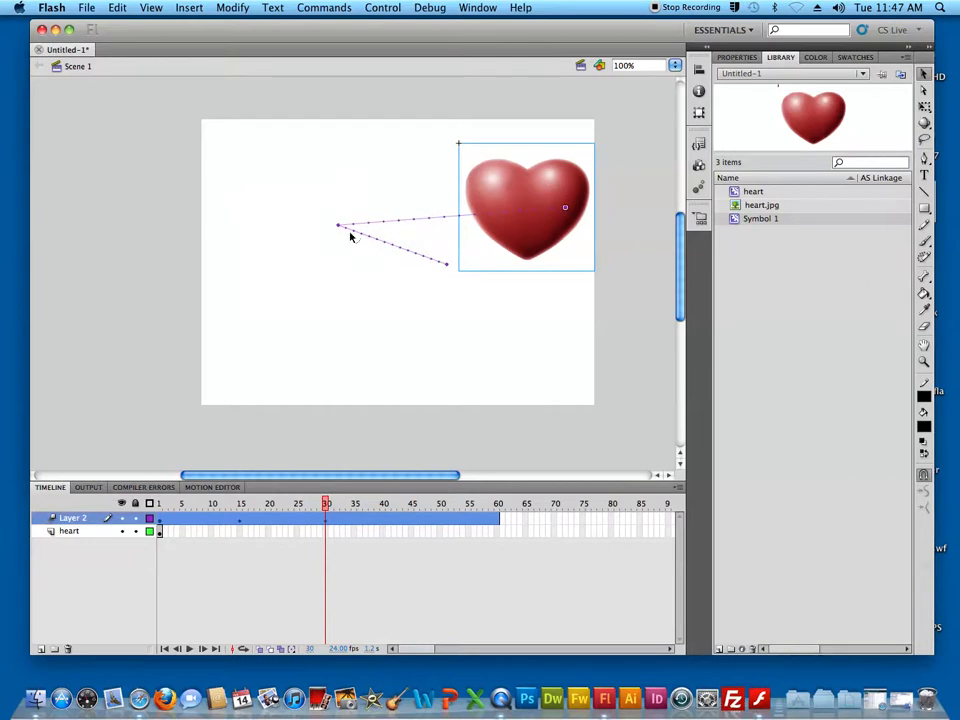
left_click(418, 525)
left_click_drag(541, 238, 457, 290)
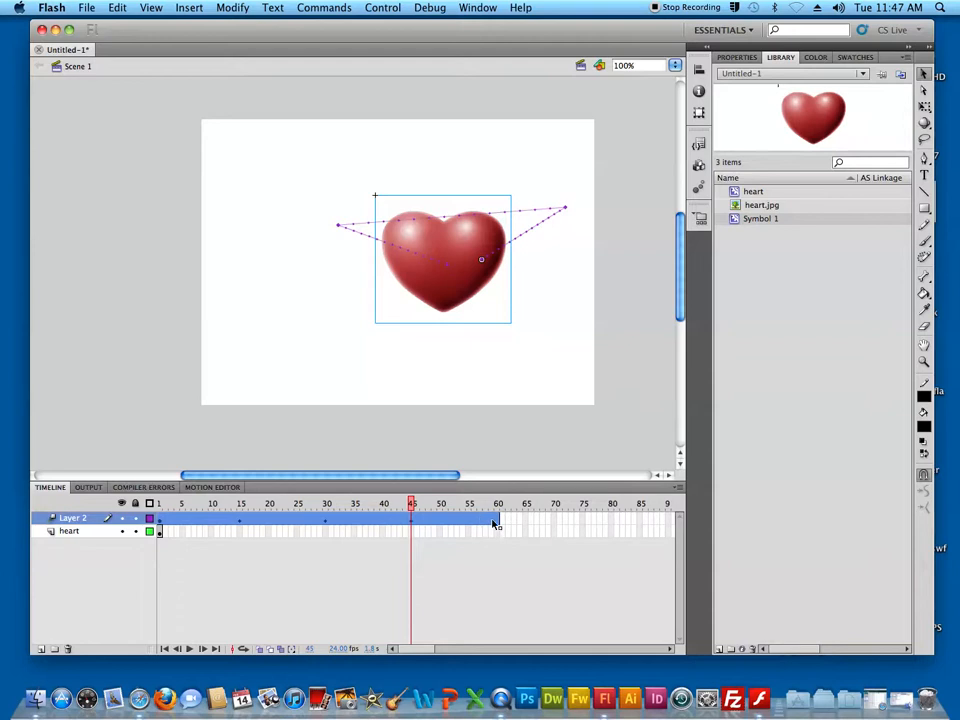
Enlarge the heart at frame 60 with Free Transform until it fills most of the stage, and preview the movie
left_click(497, 504)
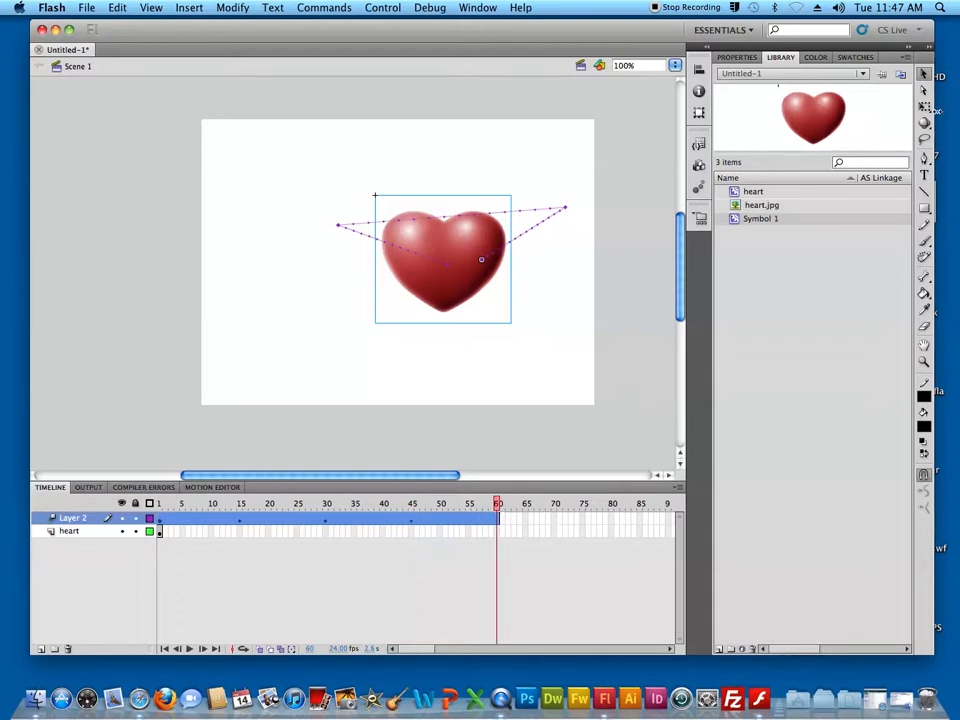
left_click(924, 106)
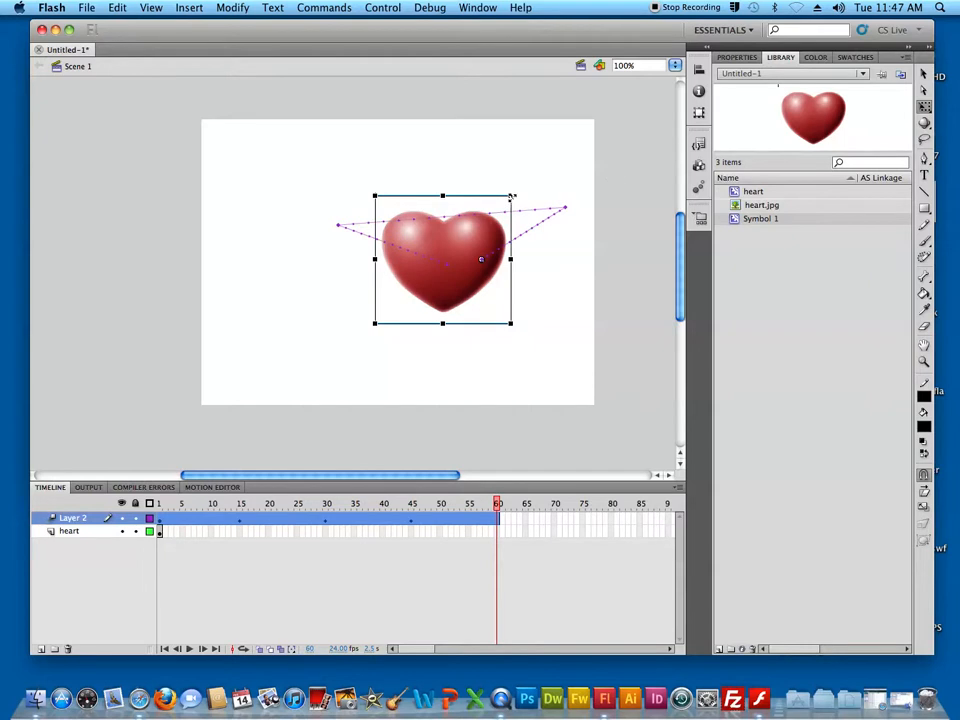
left_click_drag(511, 197, 546, 142)
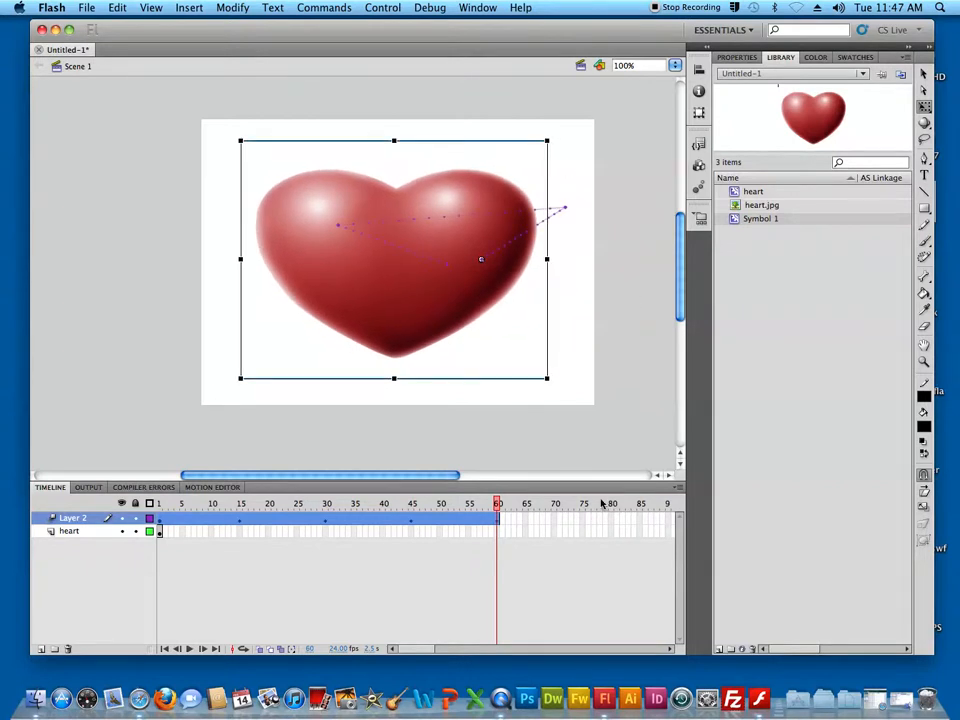
key("super+Return")
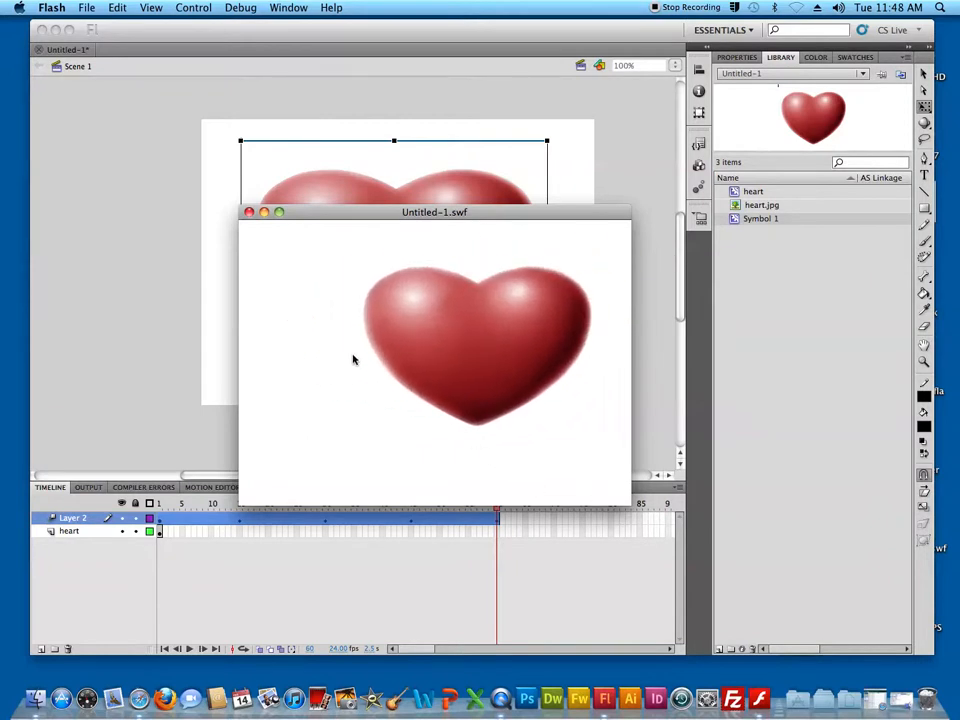
left_click(249, 212)
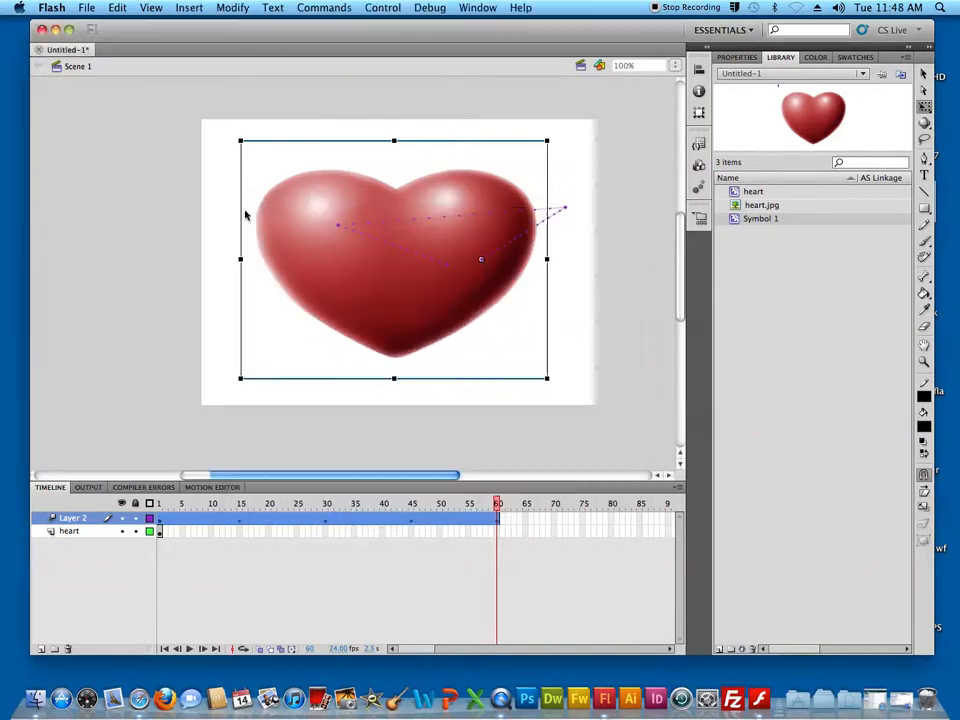
Insert a keyframe at frame 60 of the heart layer
left_click(498, 532)
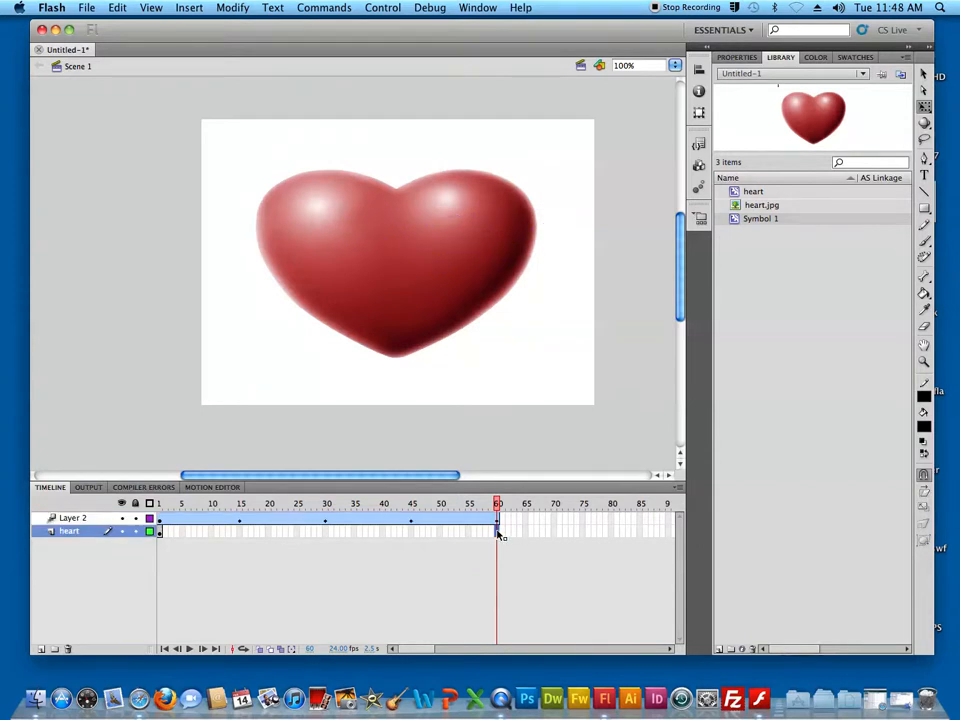
key("F5")
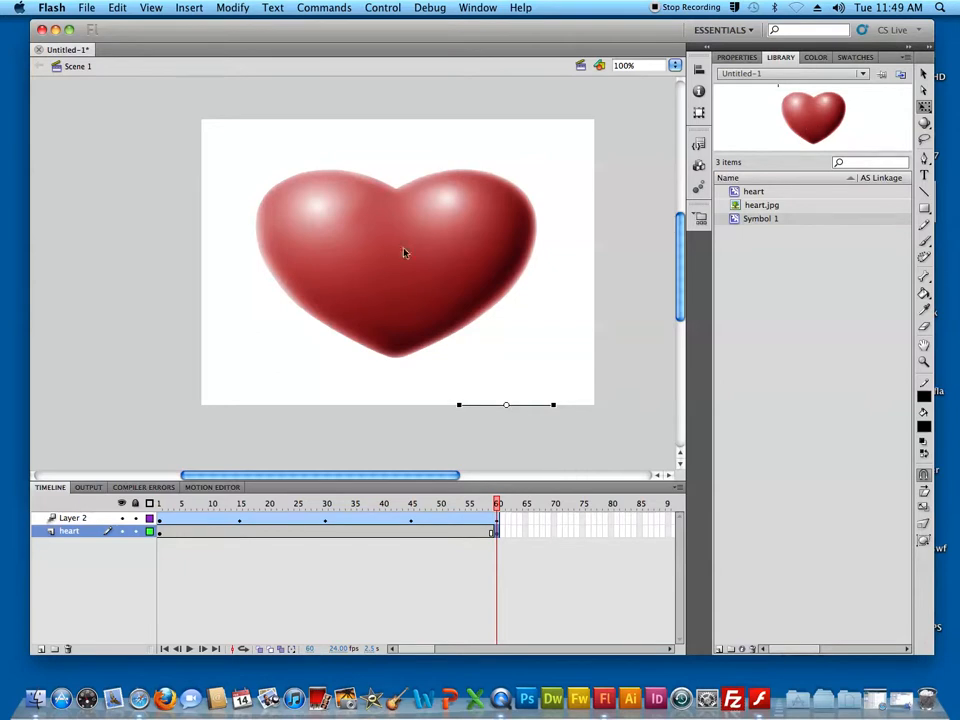
left_click(382, 265)
left_click_drag(451, 199, 601, 98)
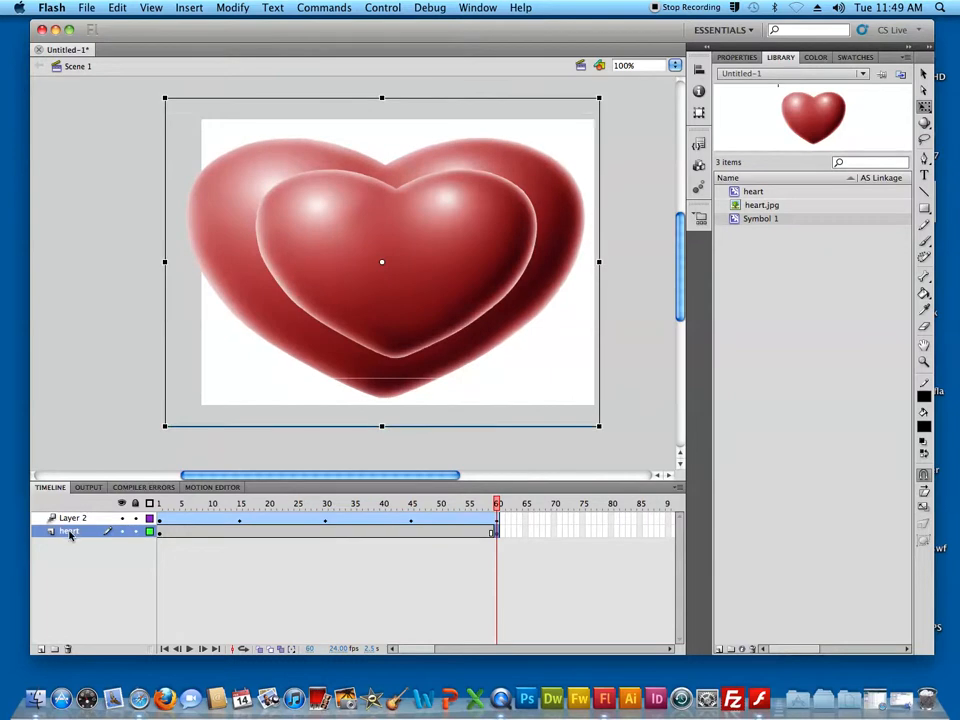
key("super+z")
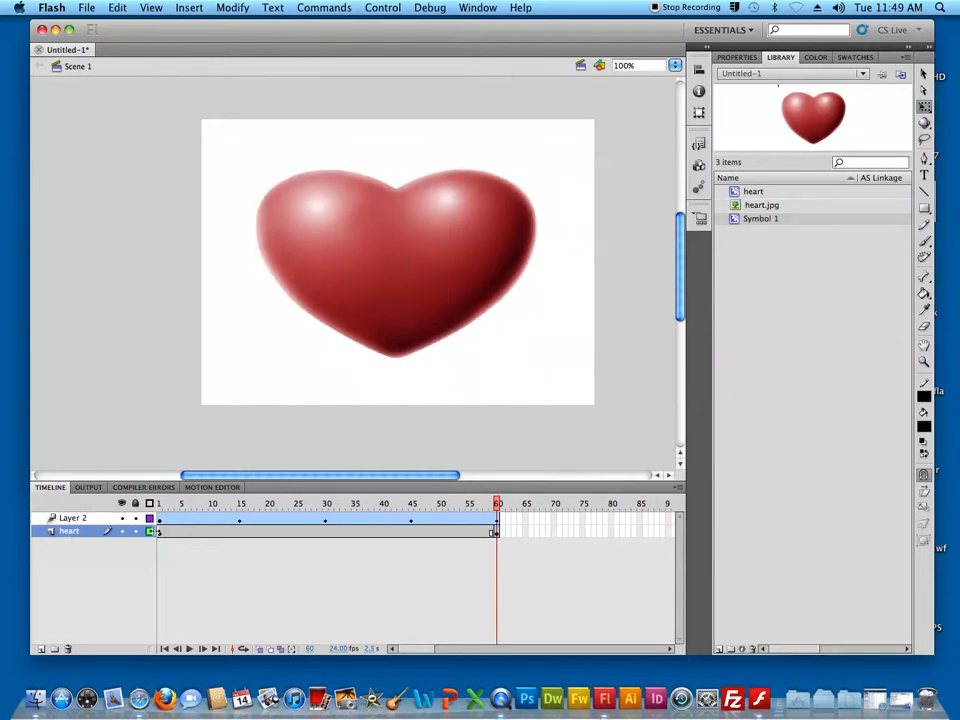
Rename Layer 2 as heart1 and the heart layer as heart2
double_click(70, 518)
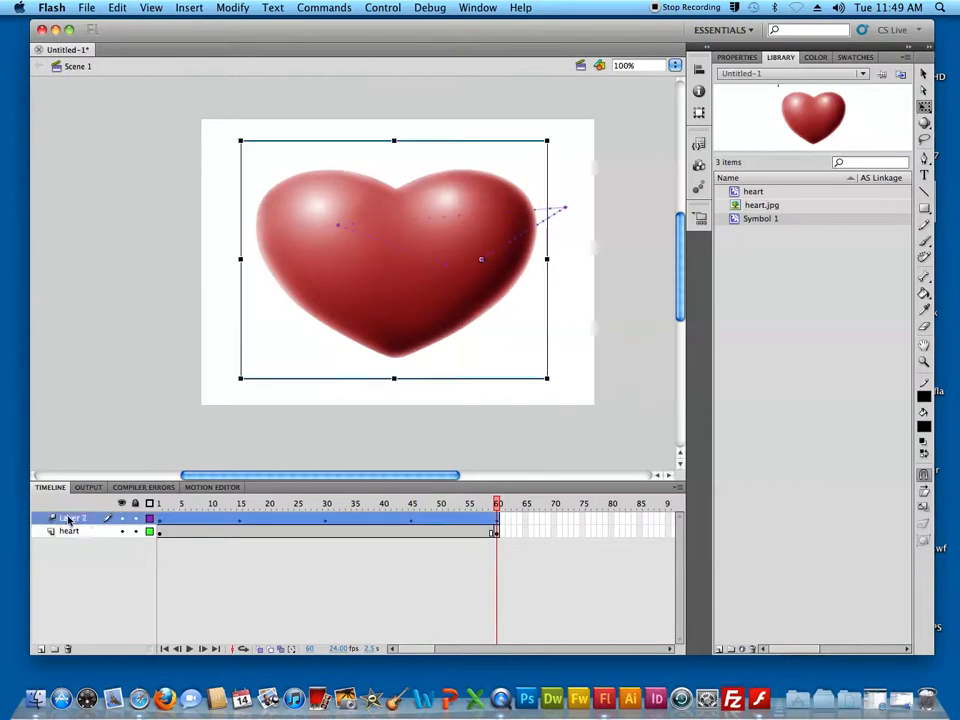
type("heart1")
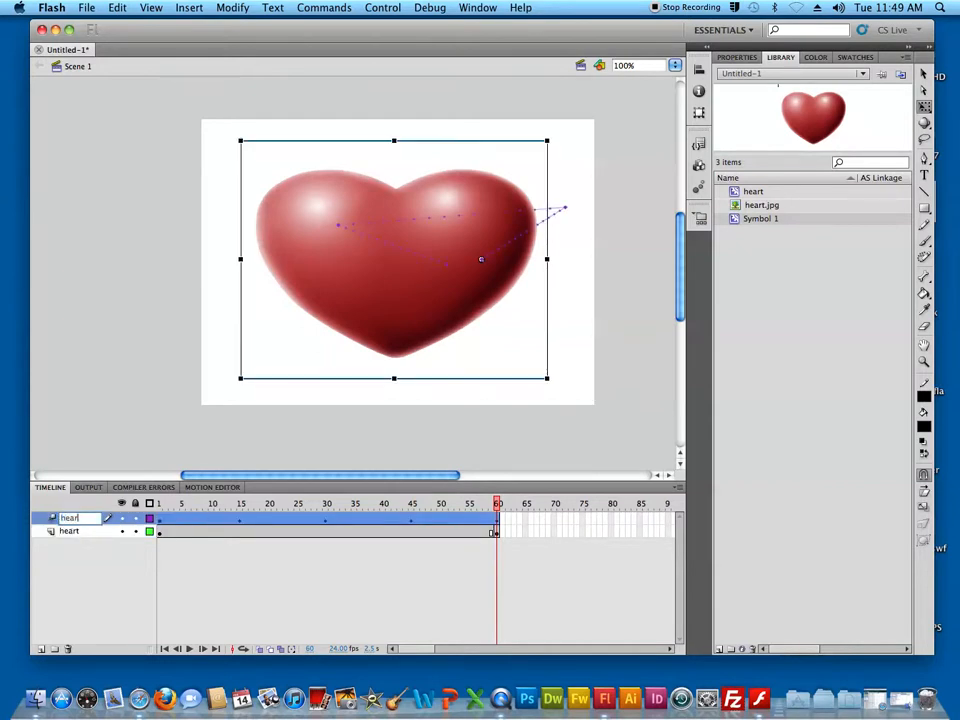
double_click(84, 532)
key("Right")
type("2")
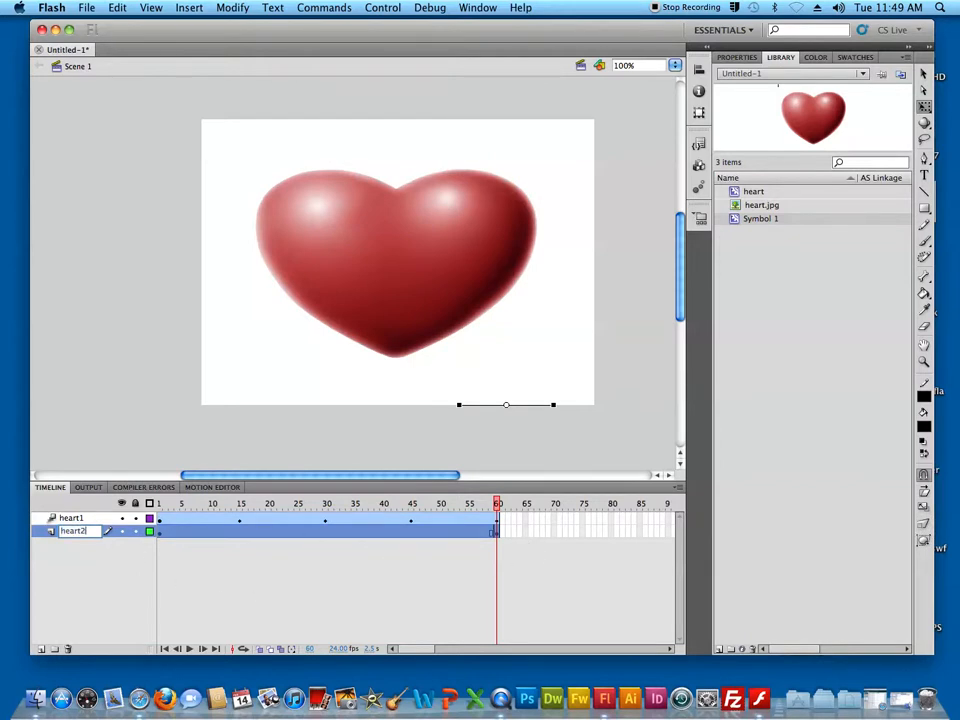
Move the heart2 layer above heart1 and place another heart at the stage's centre on its frame 60
left_click(52, 535)
left_click_drag(52, 535, 52, 520)
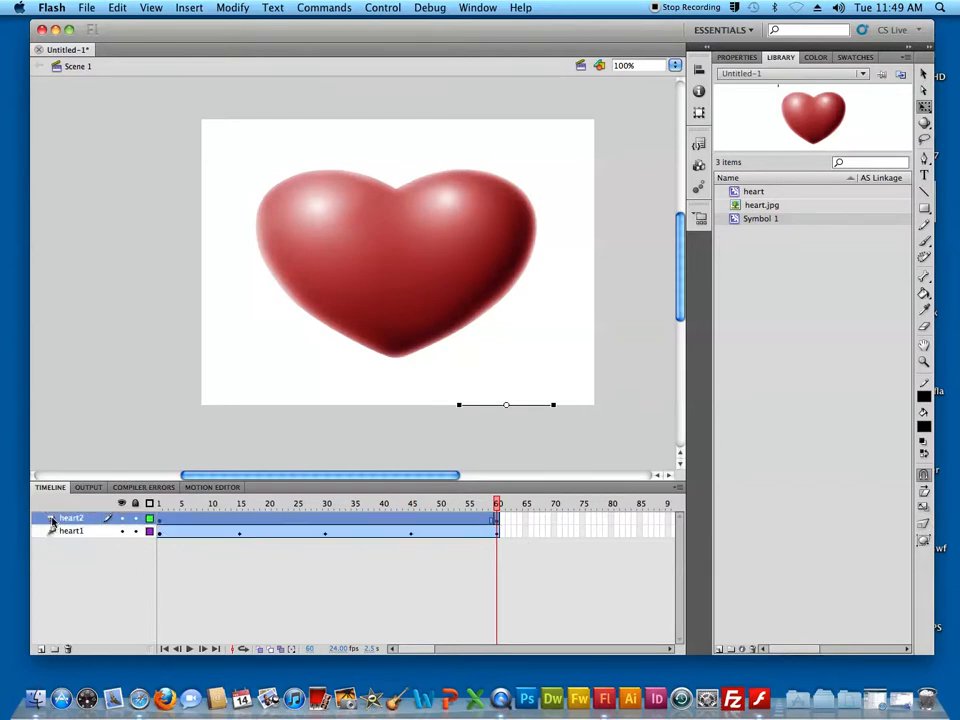
left_click(497, 520)
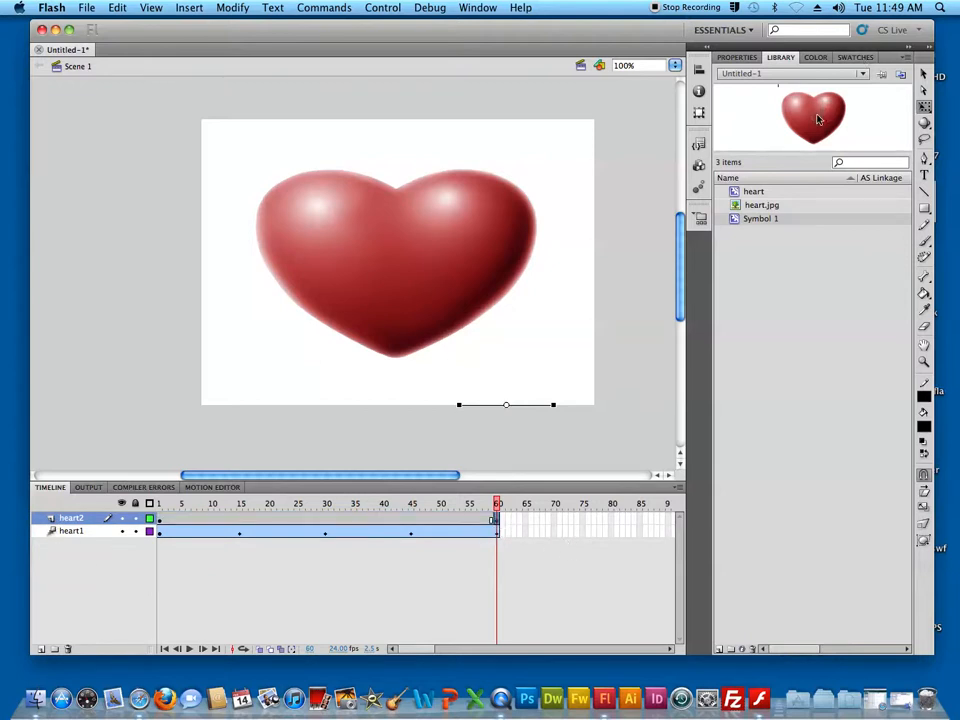
key("ctrl+v")
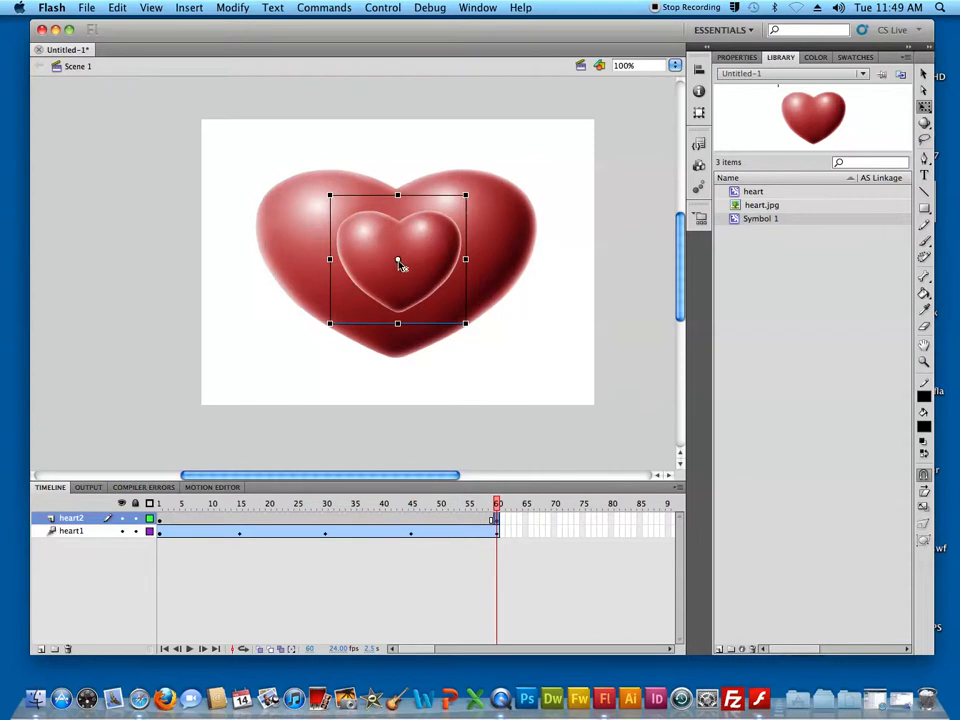
Try to create a motion tween on frame 60 of the heart2 layer, converting the selected objects to a symbol
left_click(502, 533)
left_click(496, 520)
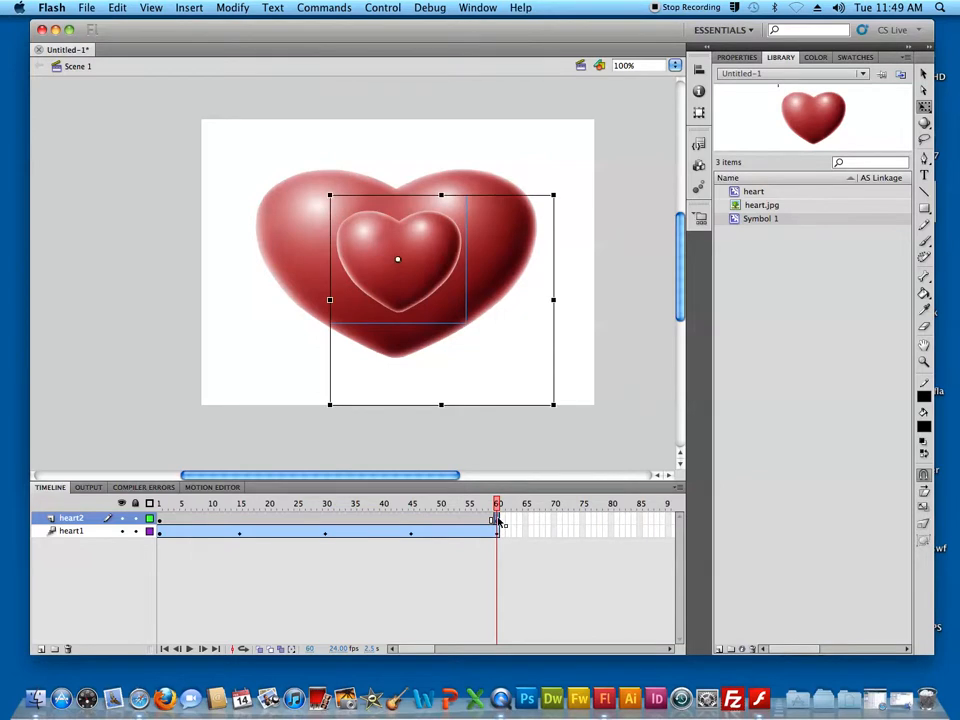
right_click(496, 520)
left_click(545, 524)
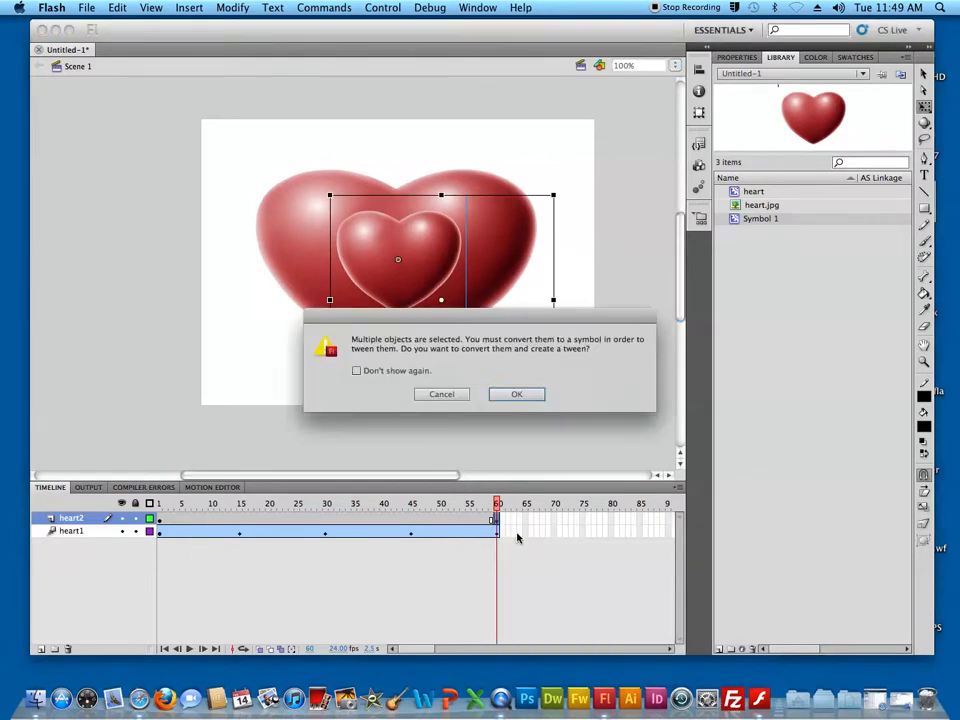
left_click(522, 395)
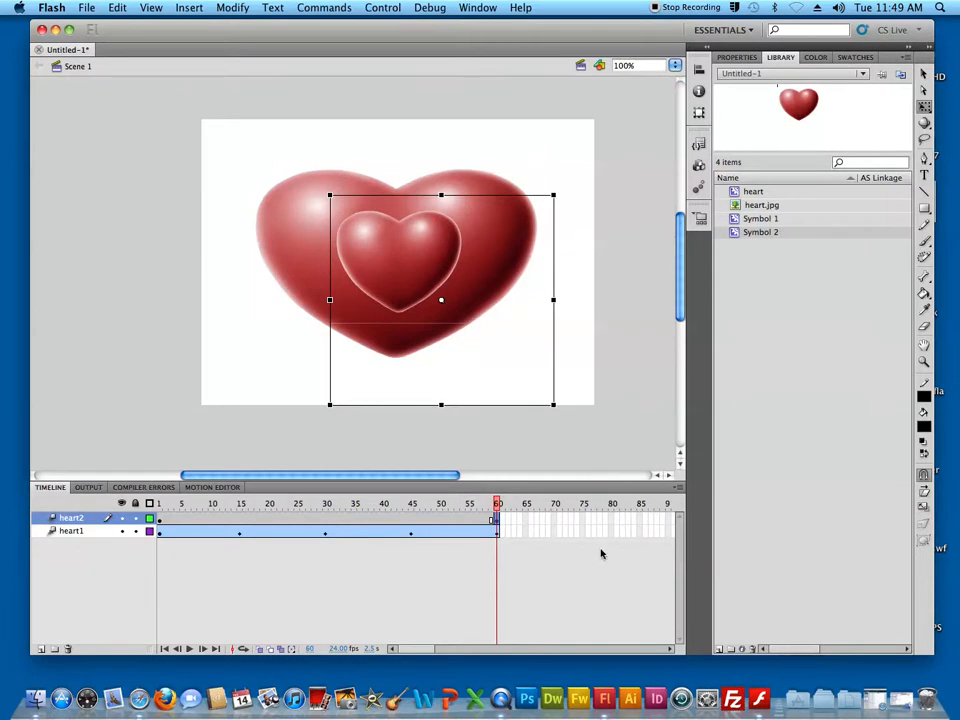
Undo the symbol conversion and the placement of the small heart on the heart2 layer
key("super+z")
key("super+z")
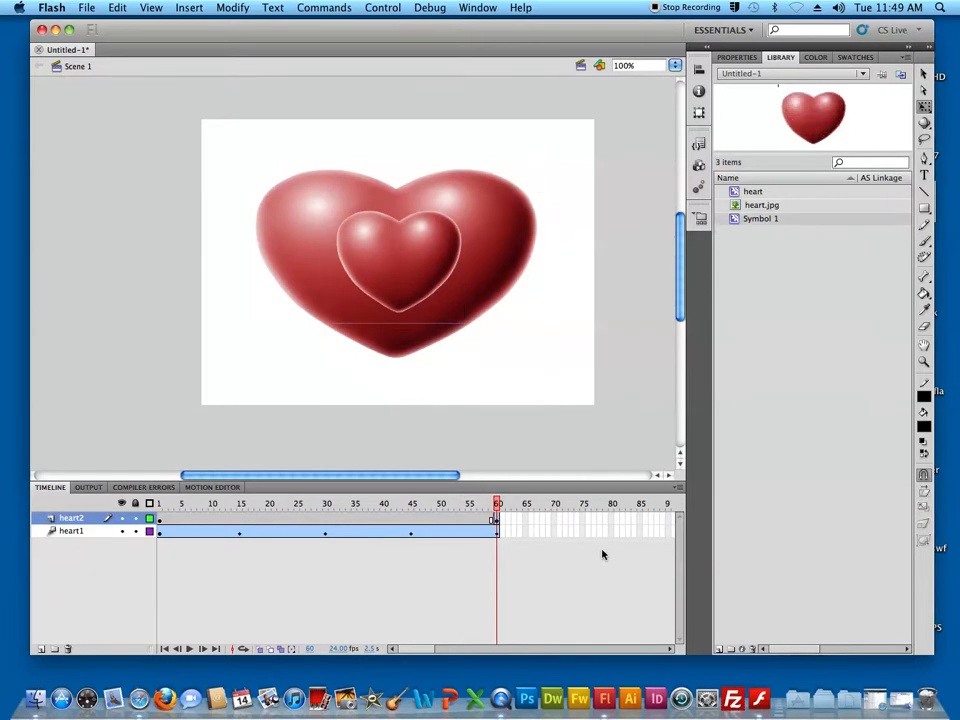
key("super+z")
key("super+z")
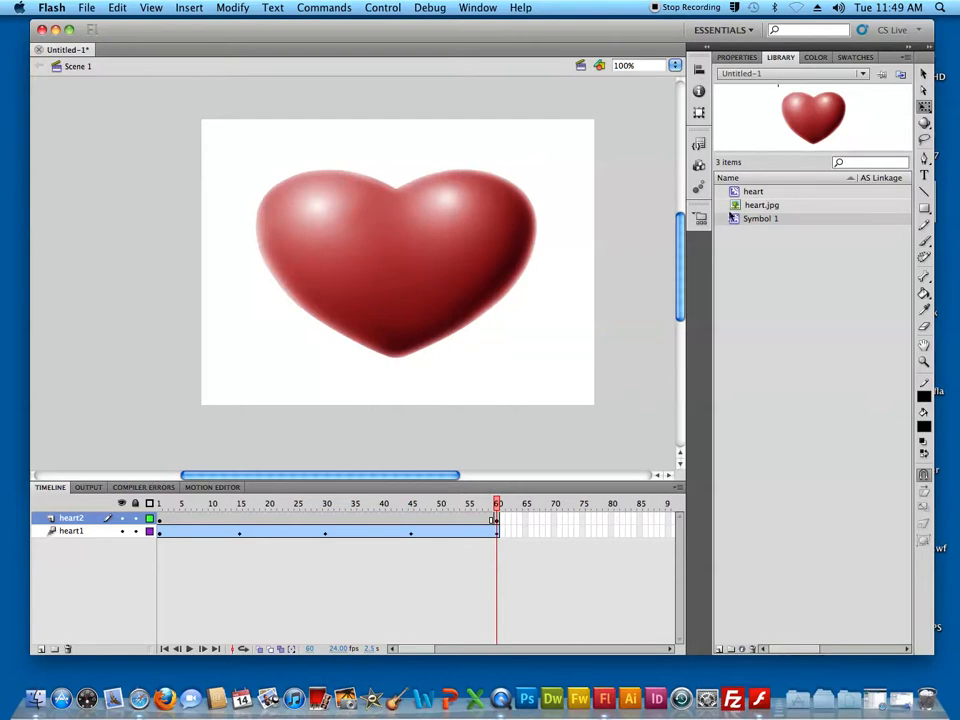
Place the heart symbol near the stage's centre on frame 60 of heart2 and create a motion tween for it
left_click_drag(736, 193, 407, 266)
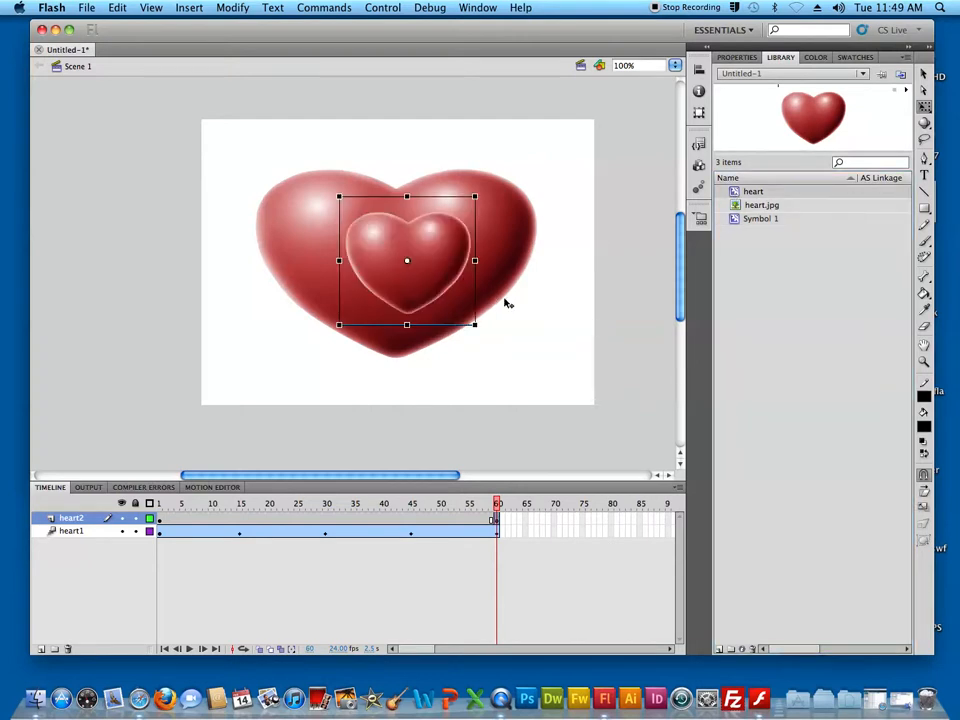
right_click(497, 521)
left_click(510, 522)
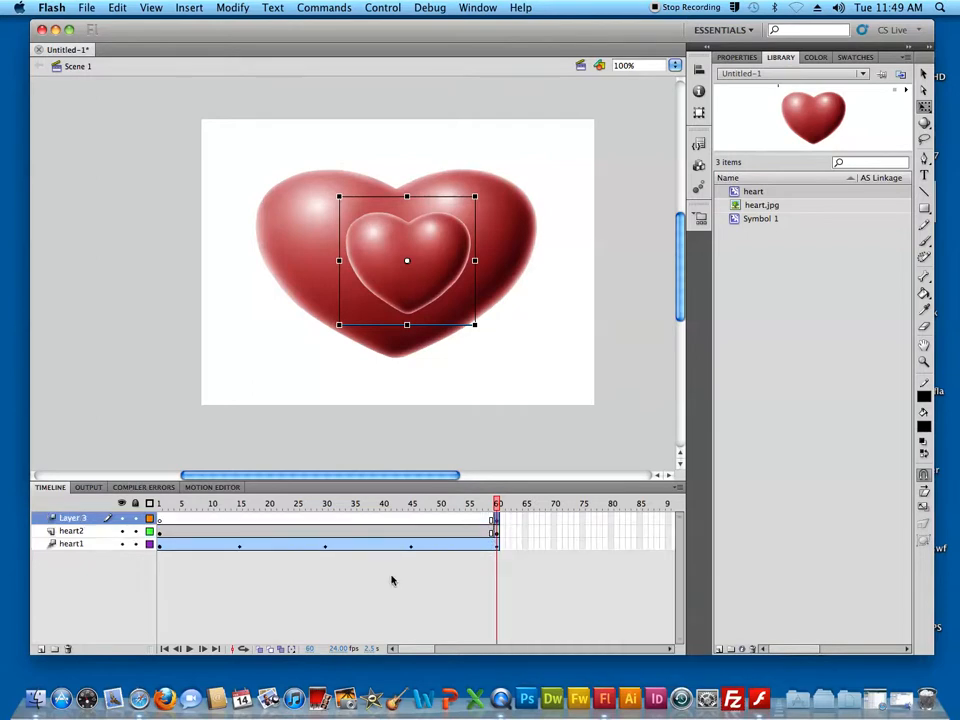
Stretch the Layer 3 tween span so that it runs from frame 46 to frame 119
left_click_drag(497, 520, 606, 520)
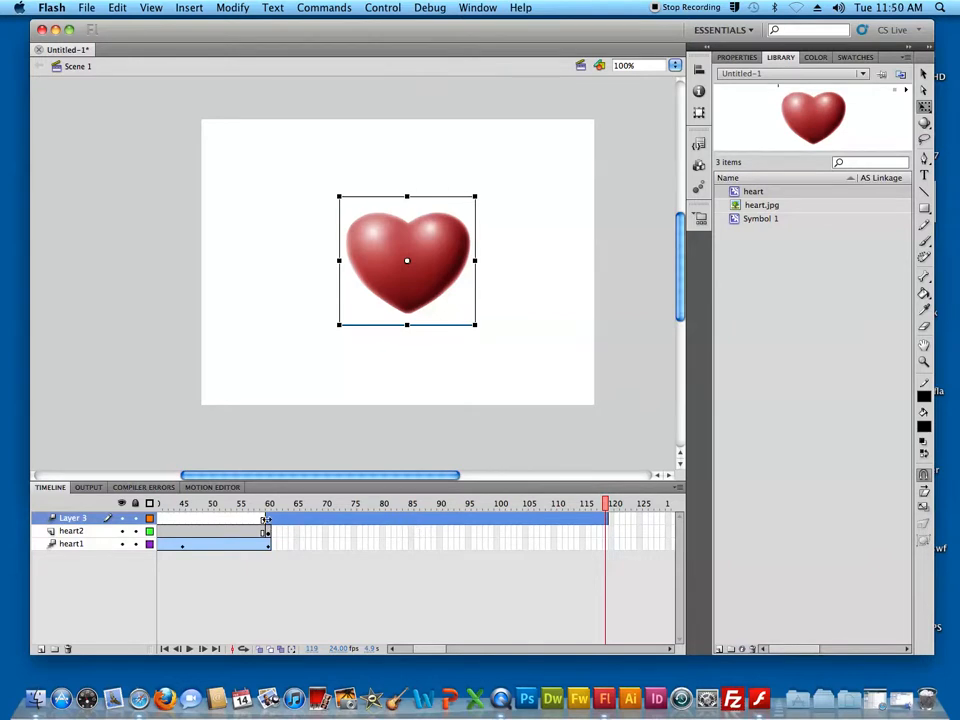
left_click_drag(266, 519, 223, 519)
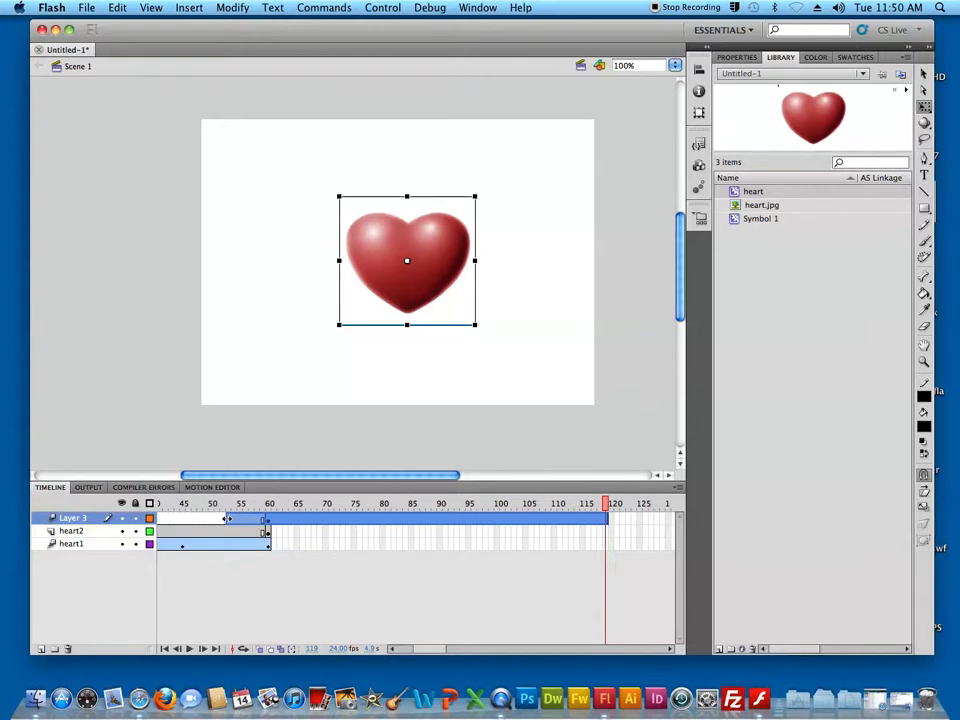
left_click(235, 517)
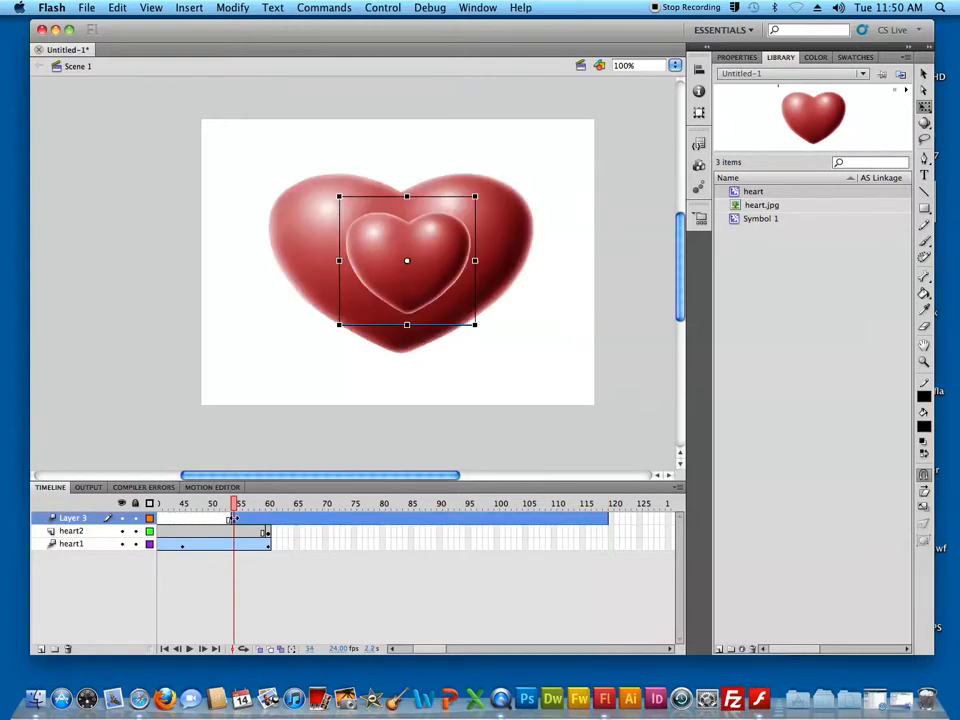
left_click_drag(230, 519, 197, 519)
left_click(185, 519)
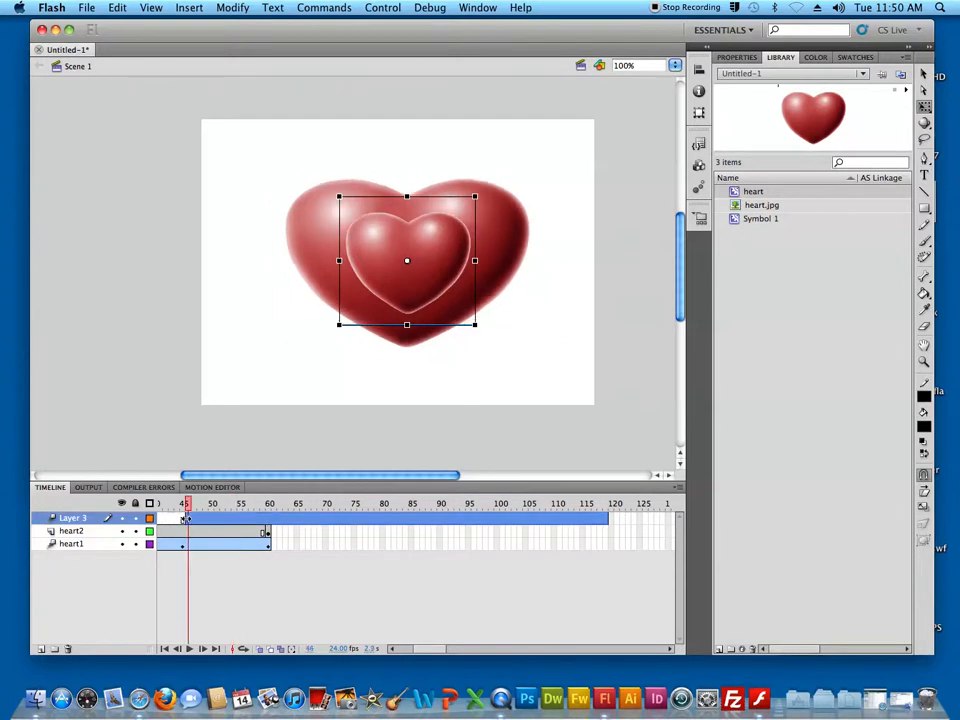
Enlarge the Layer 3 heart at frame 70 about its centre until it covers nearly the stage's full height
left_click_drag(195, 509, 507, 505)
left_click(536, 520)
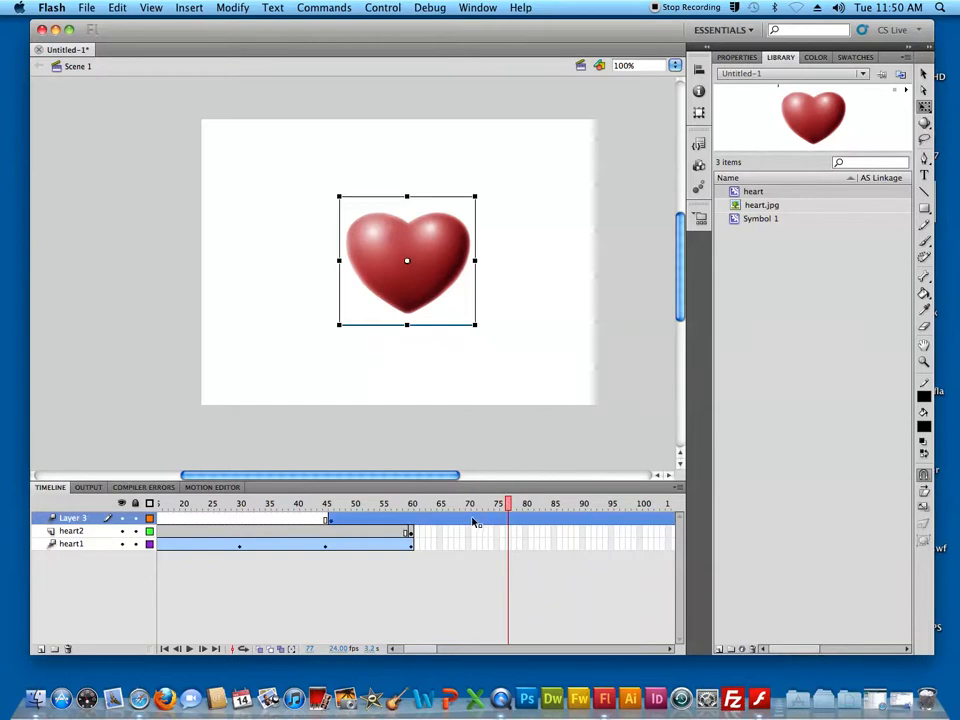
left_click(474, 523)
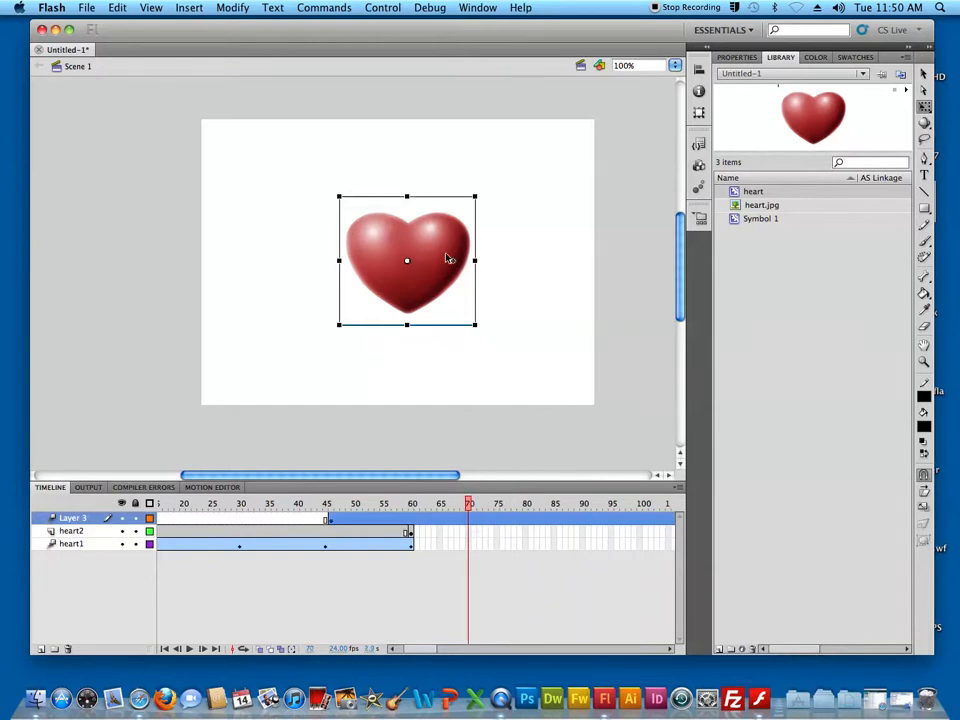
left_click_drag(478, 196, 572, 106)
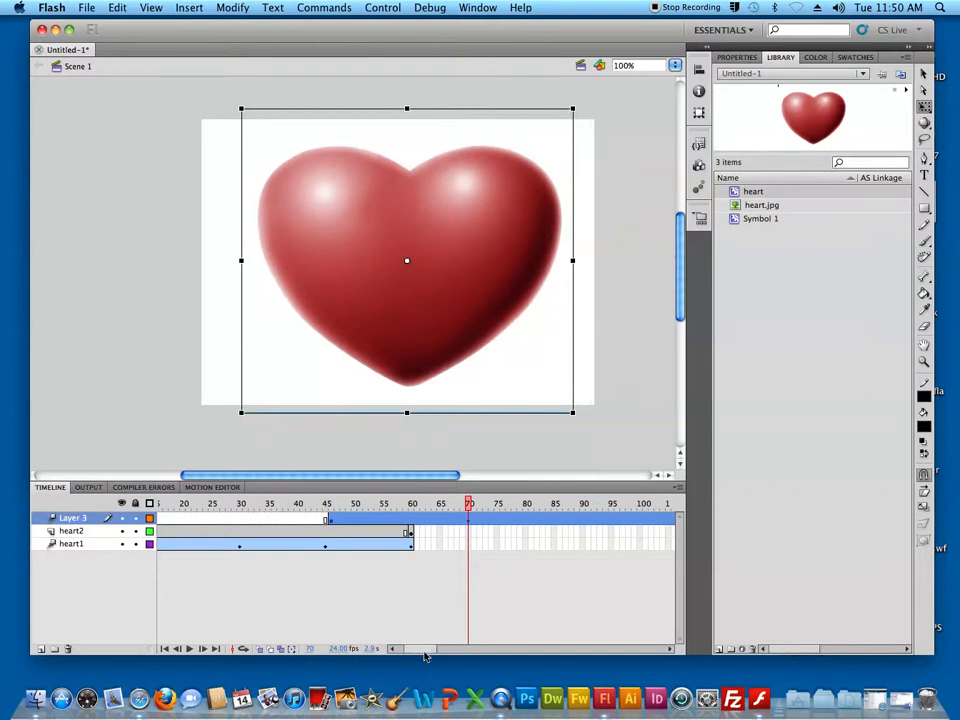
Play the animation in the timeline, test the movie as a SWF, and close the preview
scroll(426, 649, "right", 3)
key("Return")
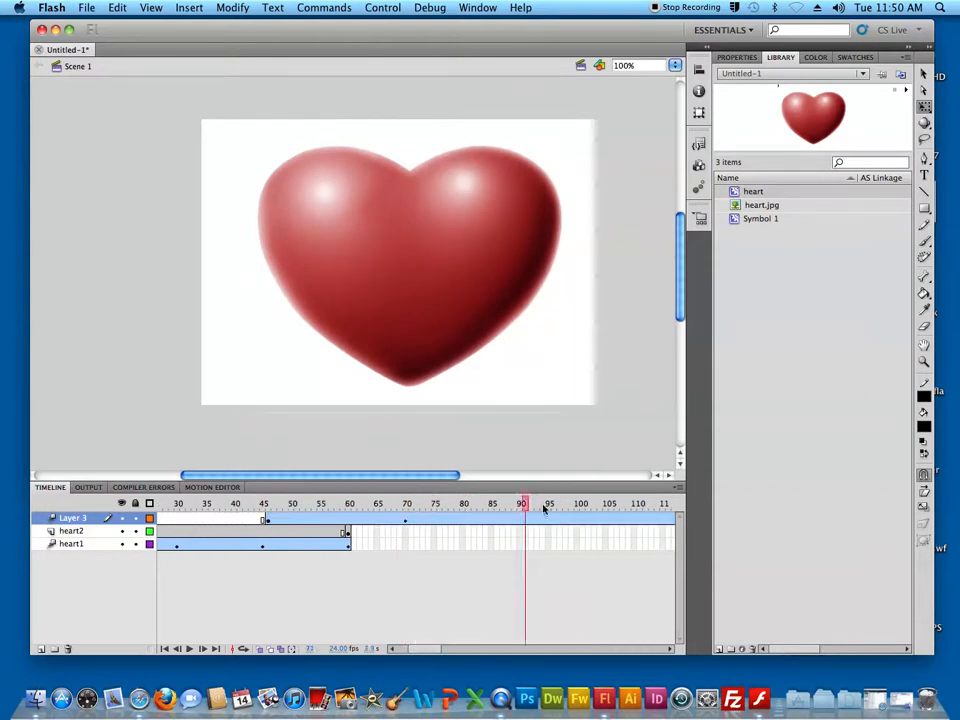
key("super+Return")
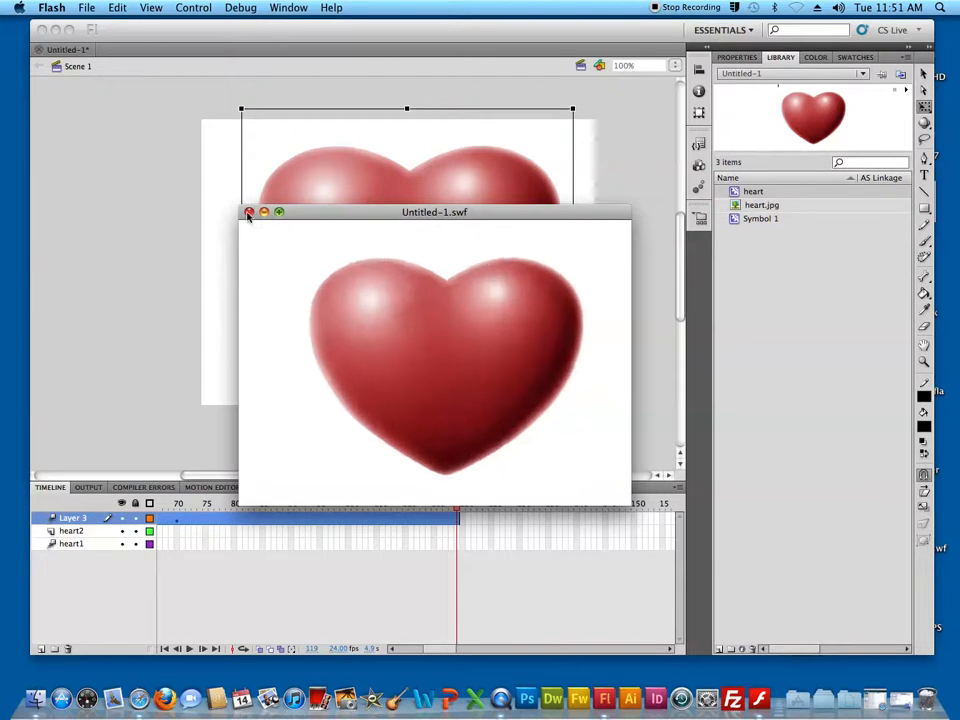
left_click(249, 212)
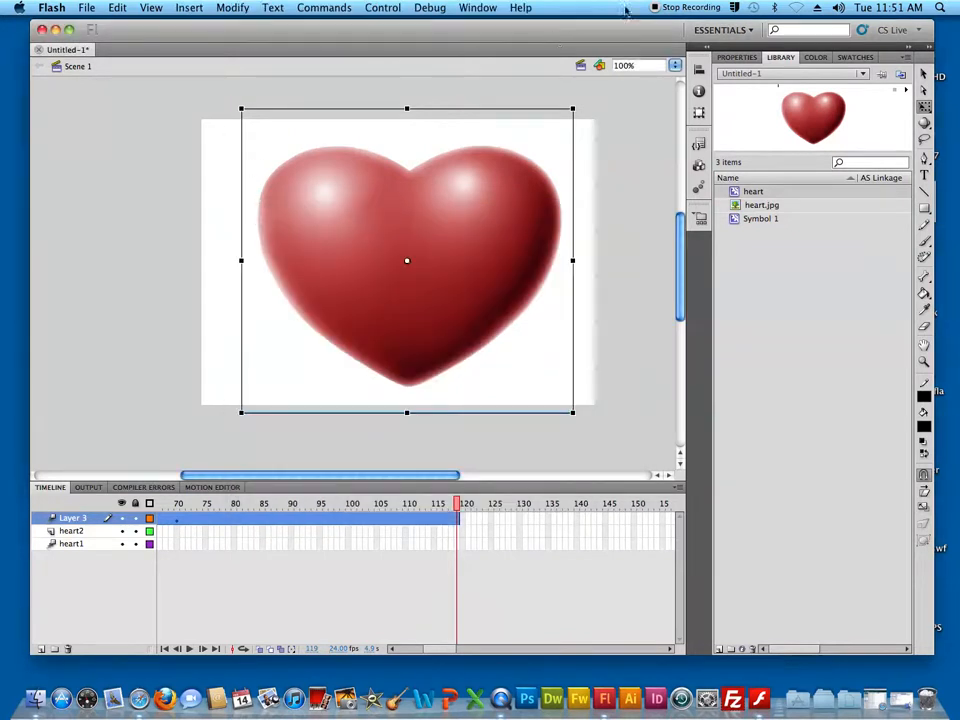